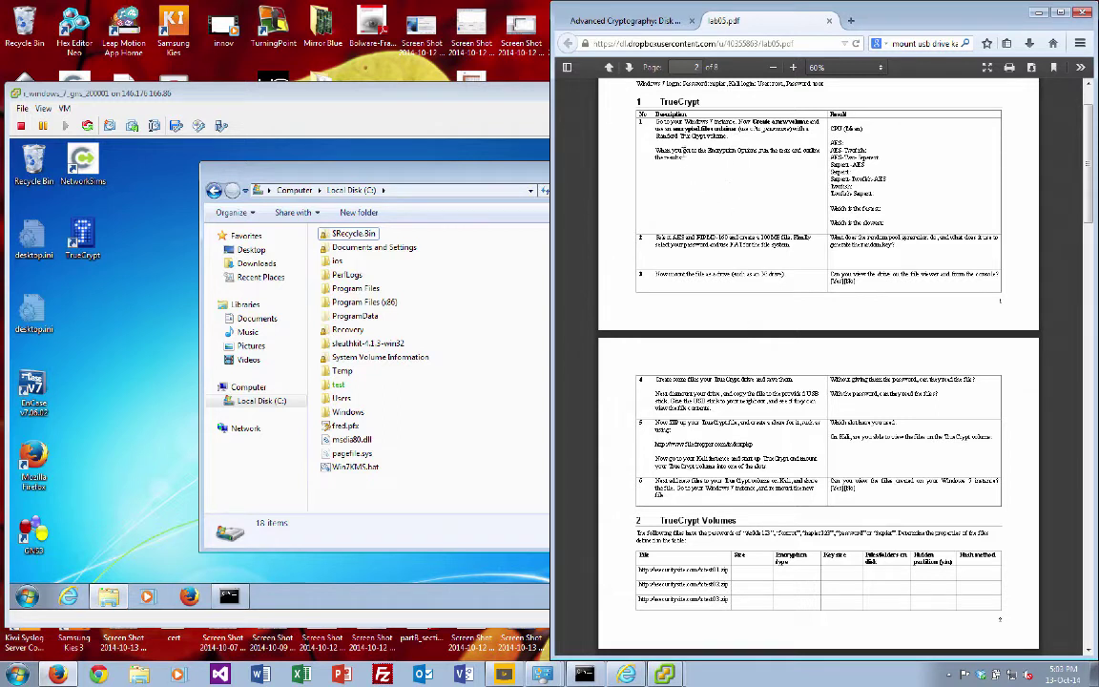
# Step: Switch to vSphere Client and return to the Windows 7 console showing Explorer at Local Disk (C:)
pyautogui.click(469, 181)
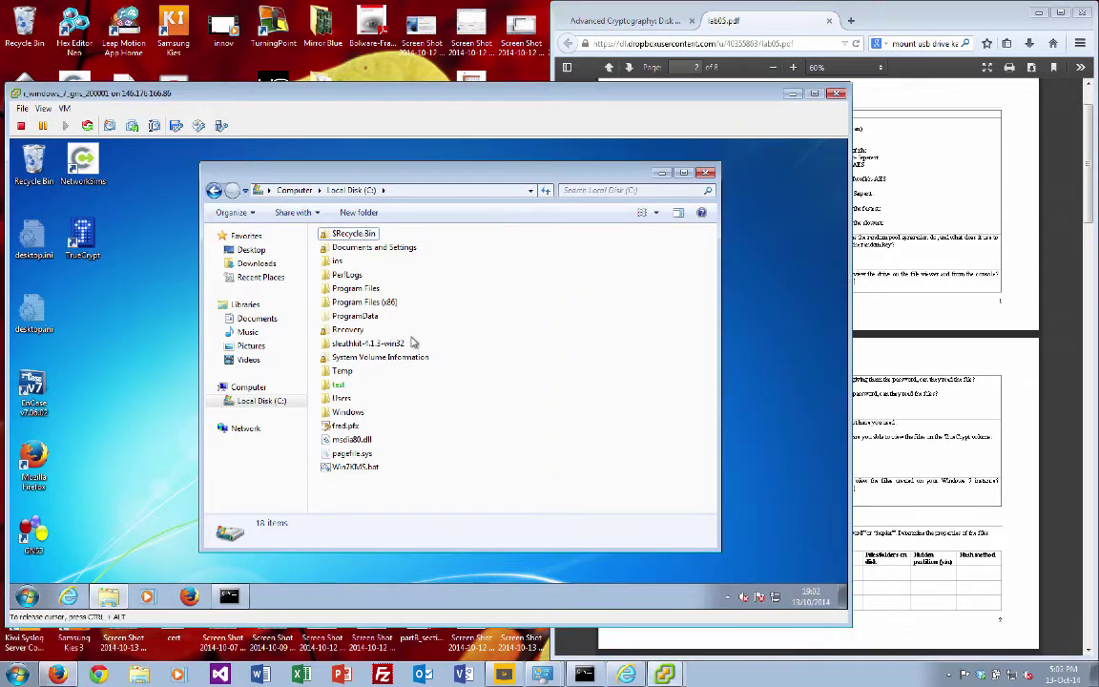
pyautogui.moveTo(665, 672)
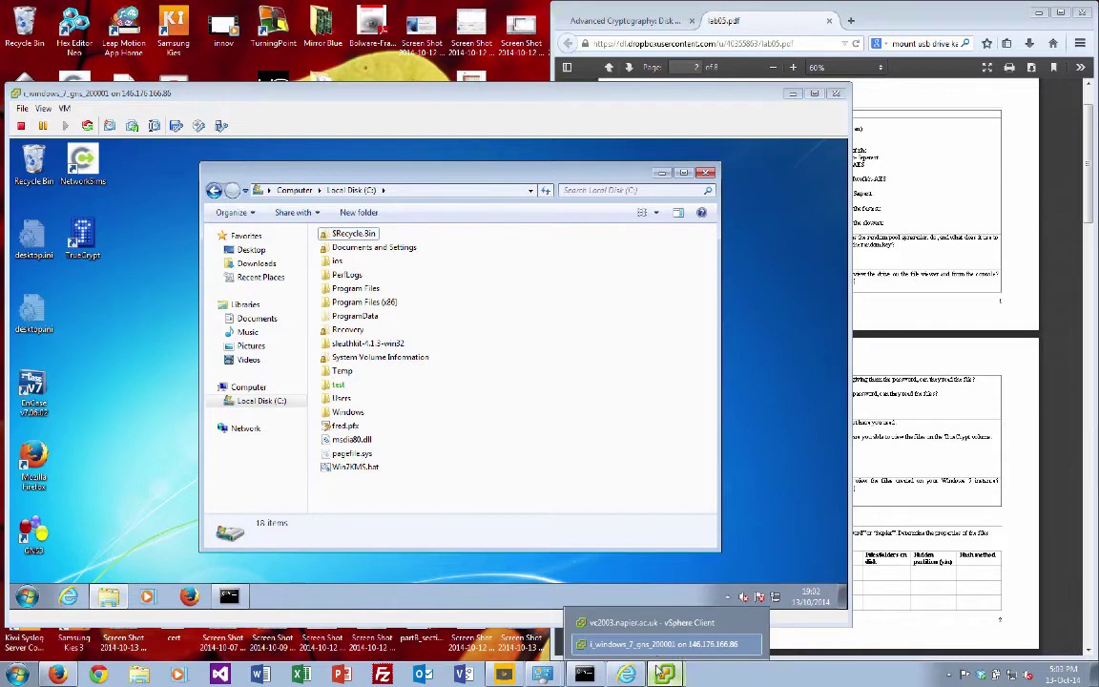
pyautogui.click(651, 622)
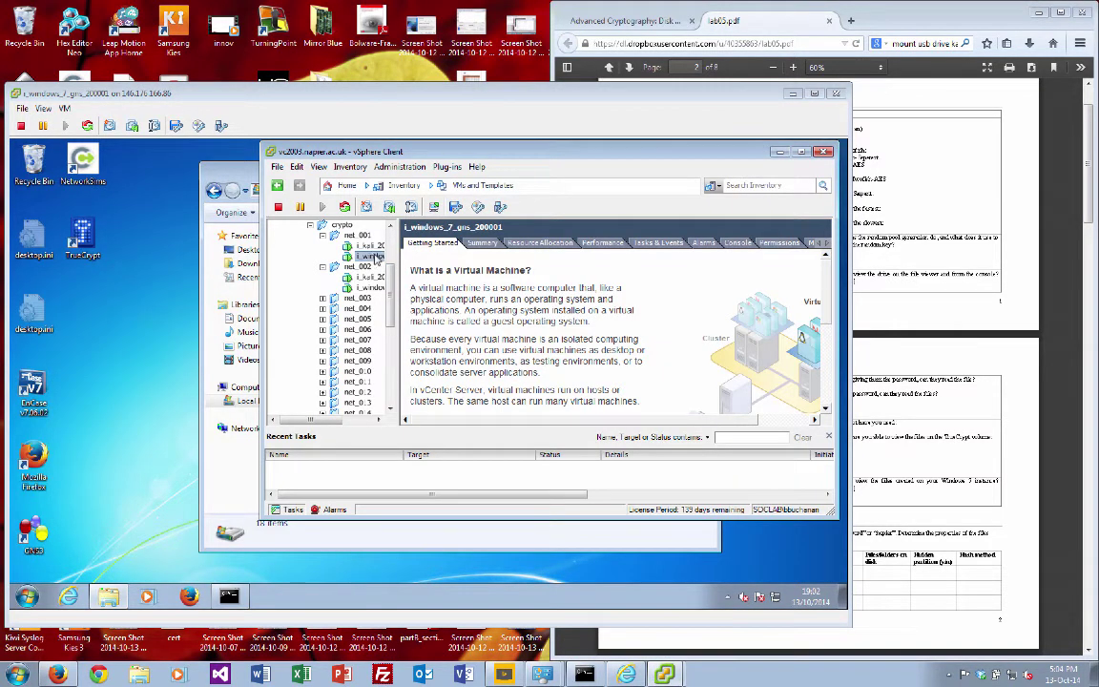
pyautogui.click(164, 193)
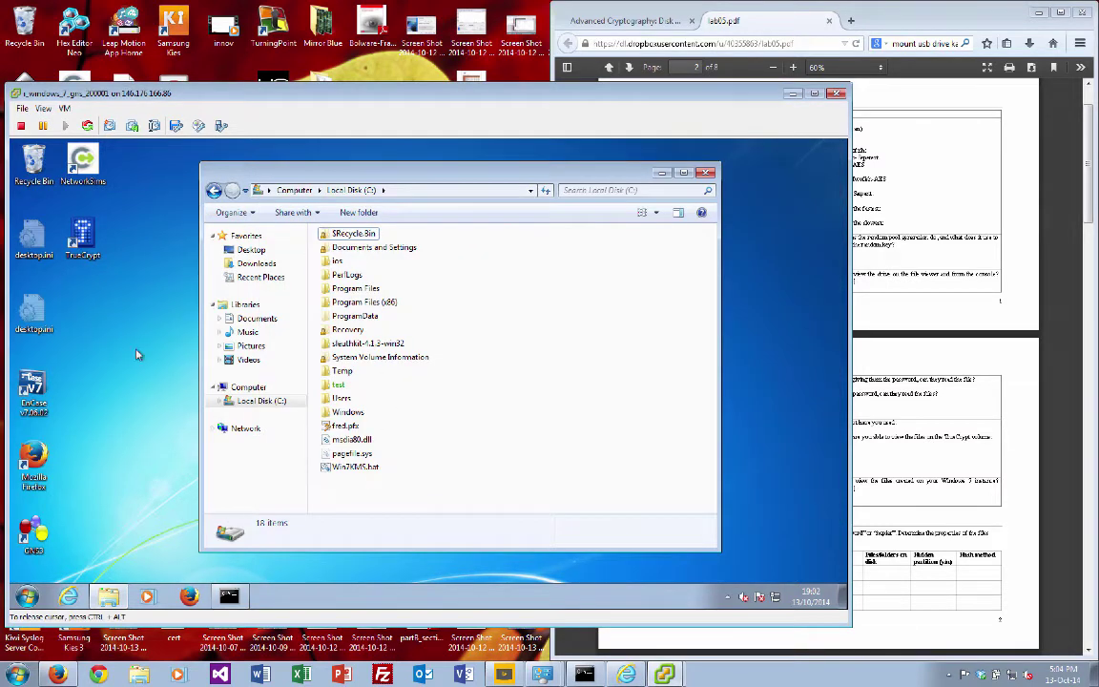
# Step: Launch TrueCrypt and start a standard encrypted file container located on c:
pyautogui.doubleClick(82, 234)
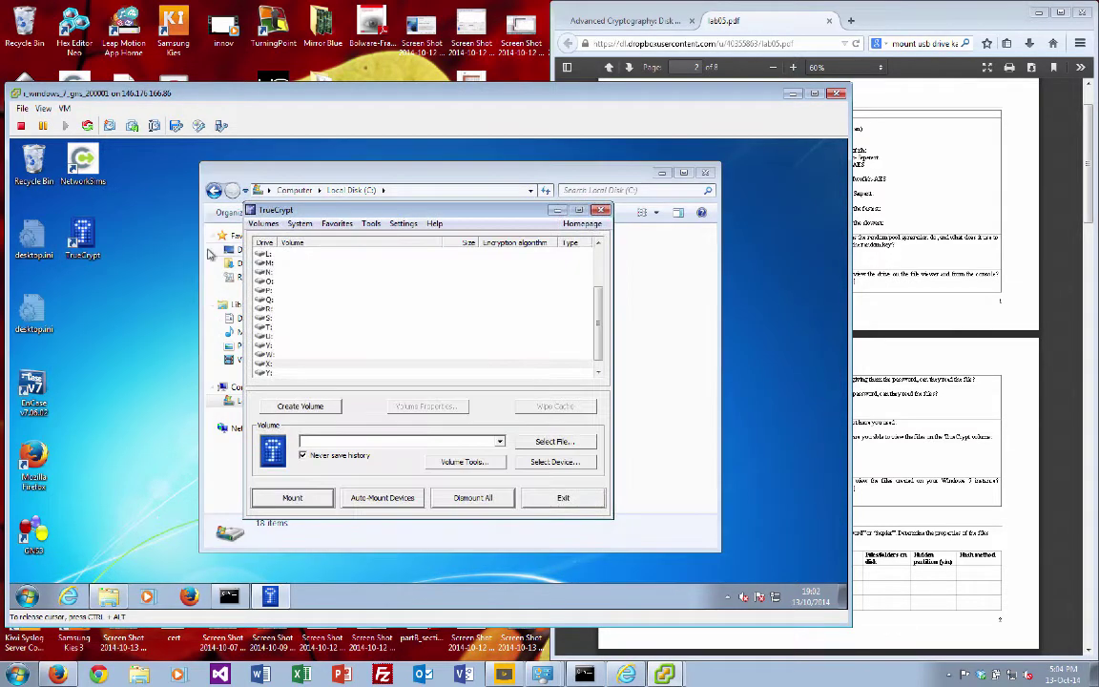
pyautogui.click(311, 407)
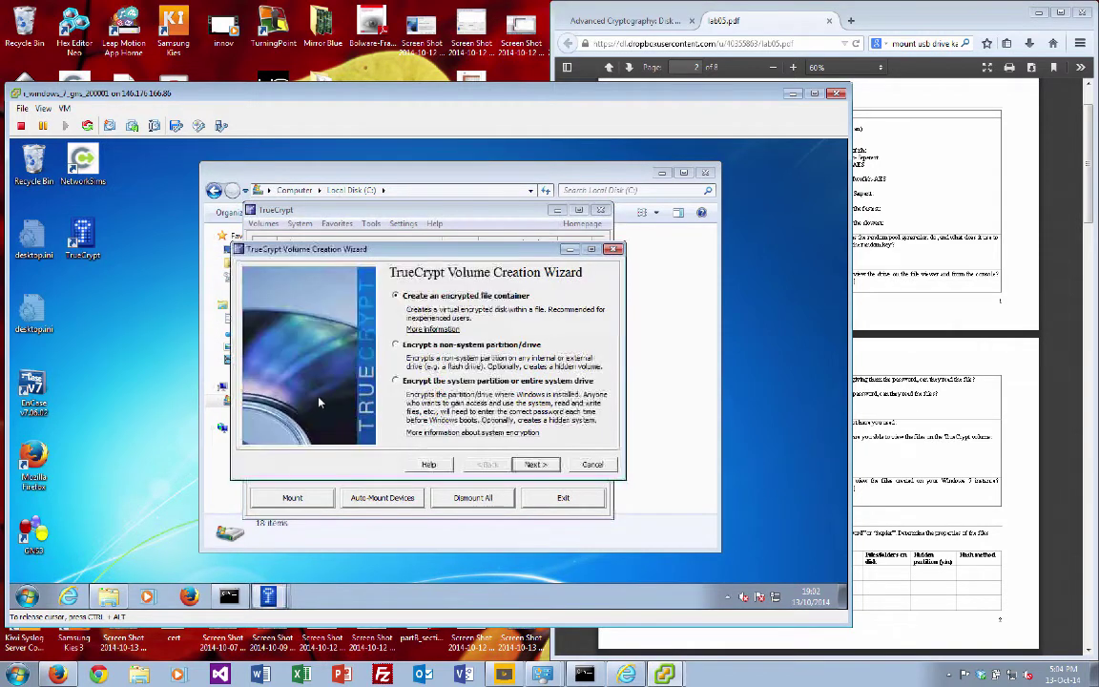
pyautogui.click(542, 465)
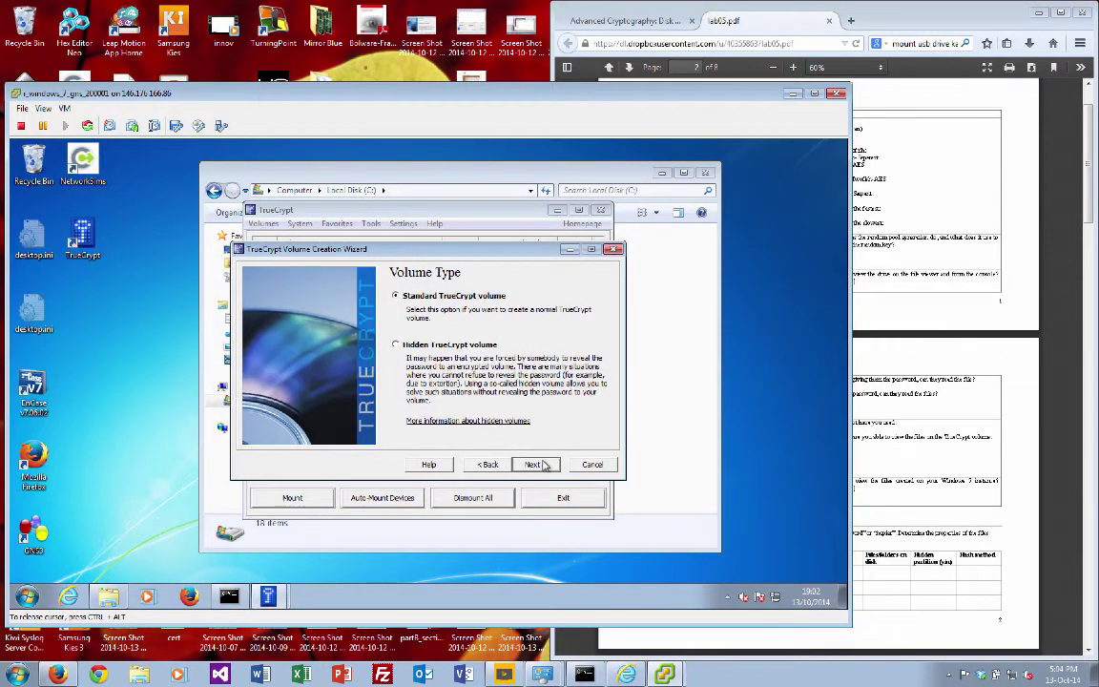
pyautogui.click(544, 466)
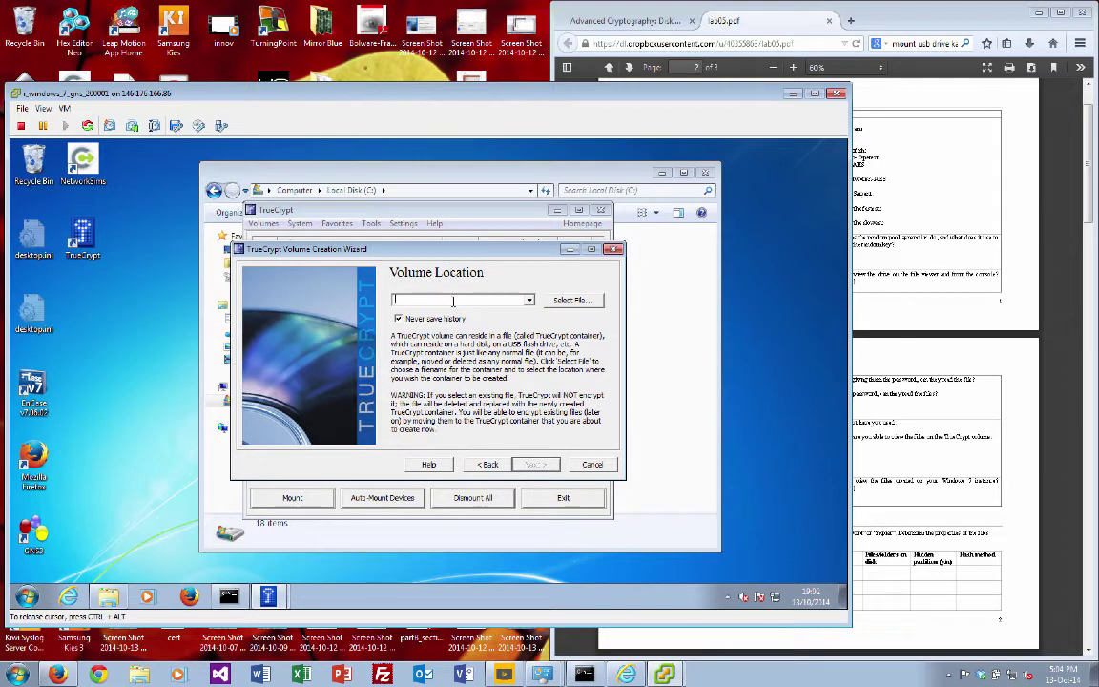
pyautogui.write('c:\\tc_bll')
pyautogui.click(537, 465)
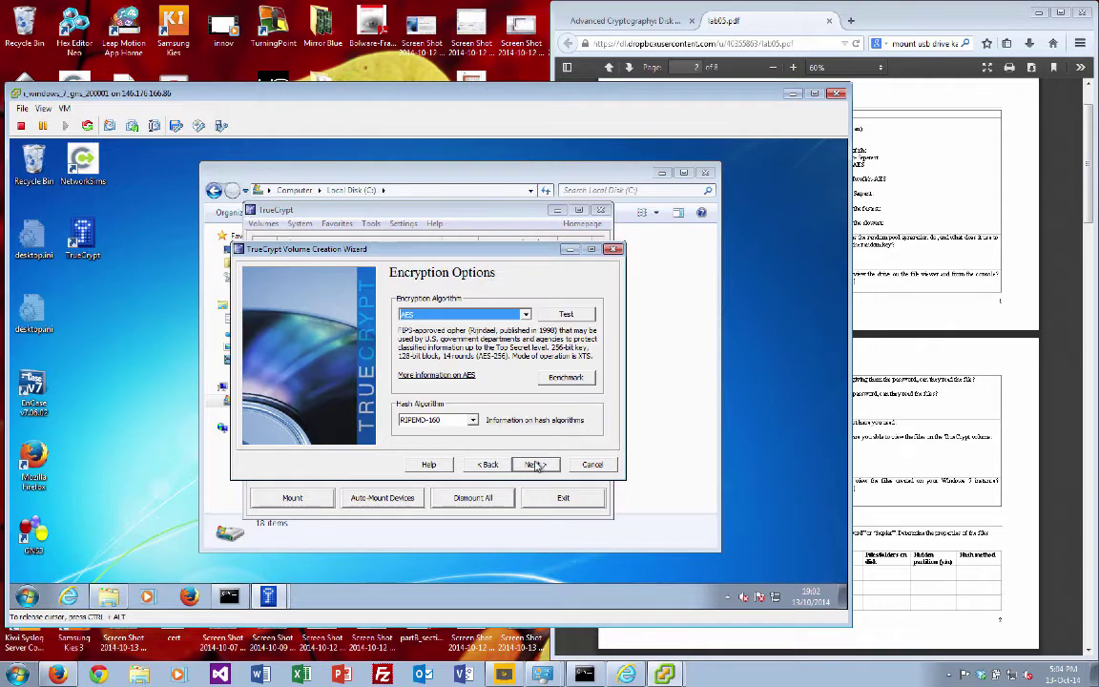
pyautogui.click(572, 378)
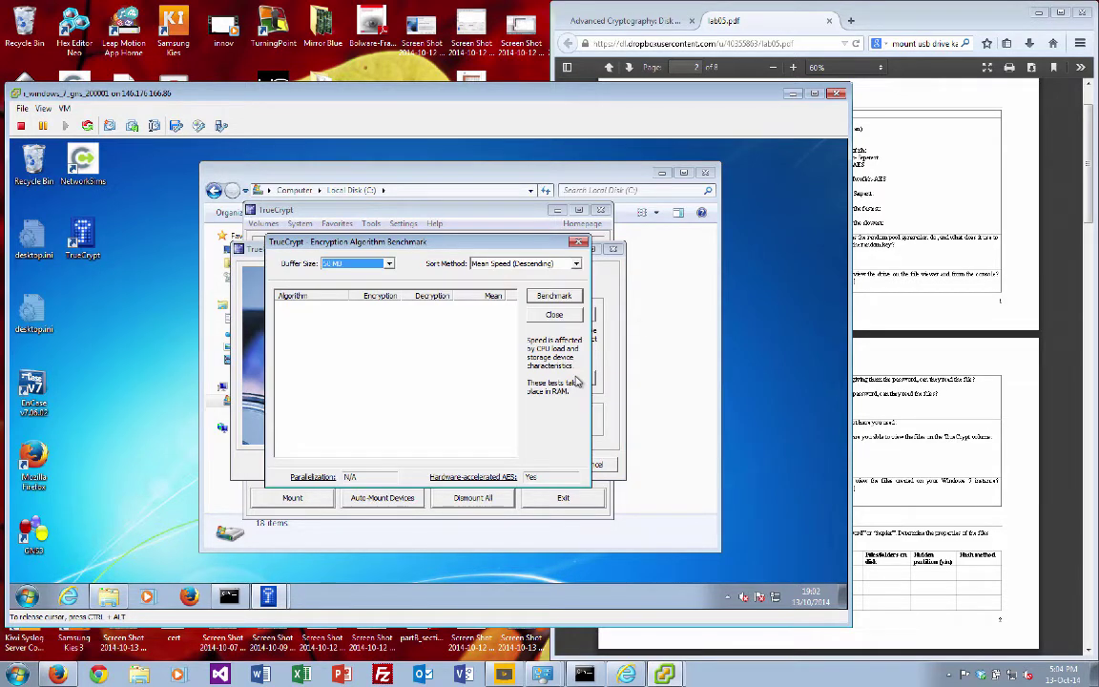
pyautogui.click(556, 295)
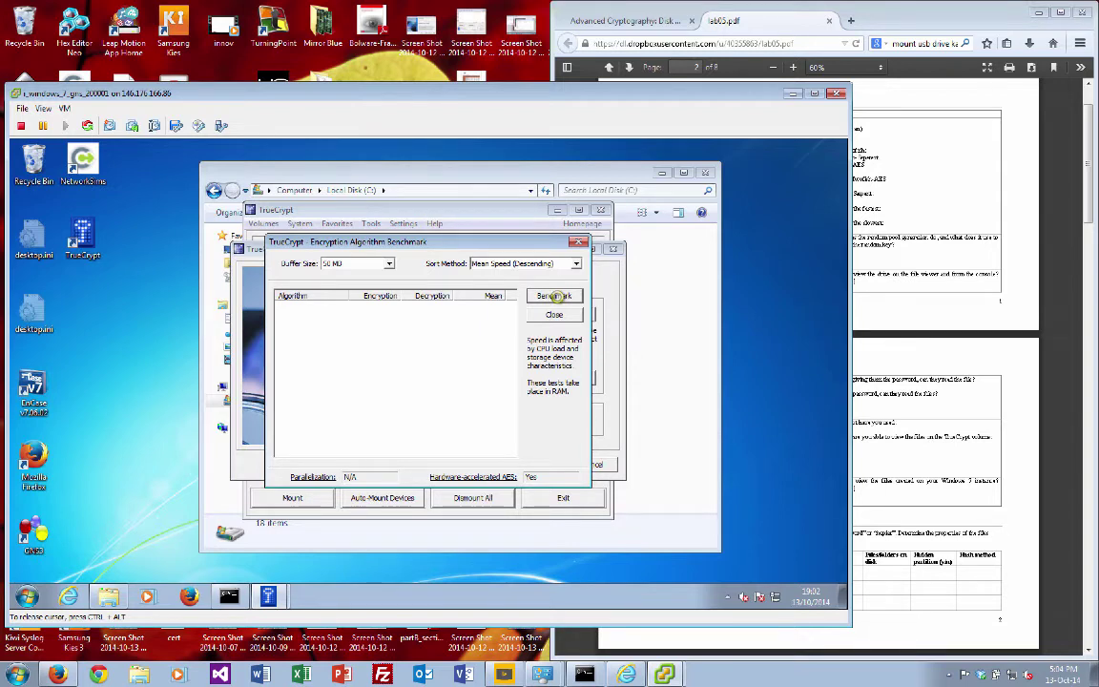
pyautogui.click(555, 297)
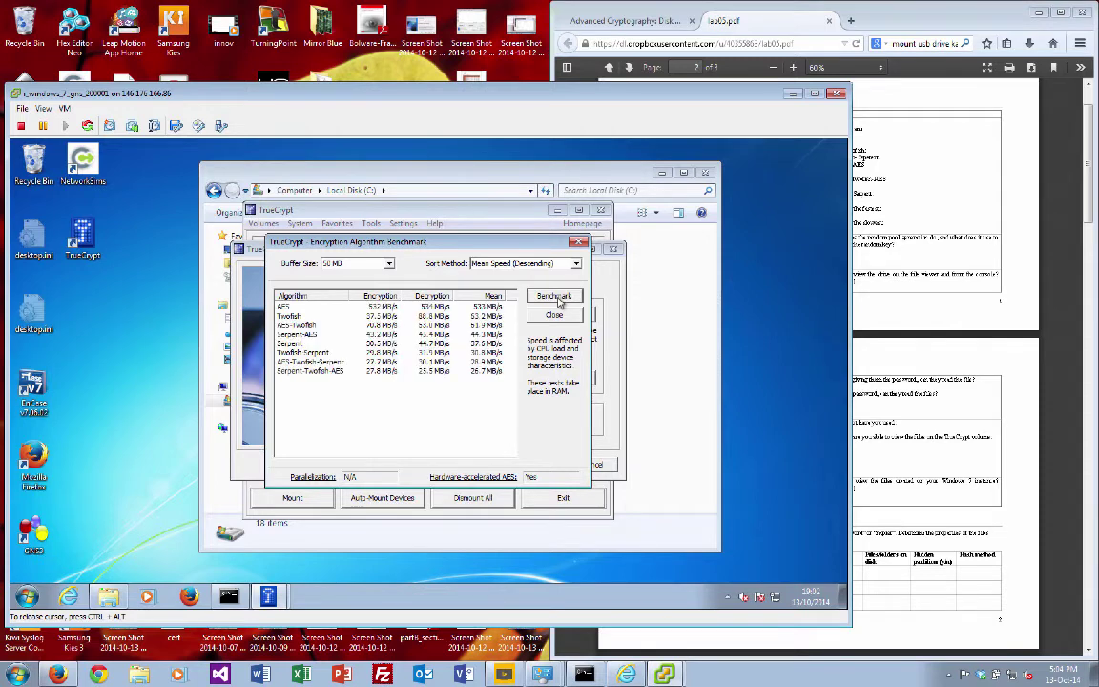
pyautogui.click(291, 315)
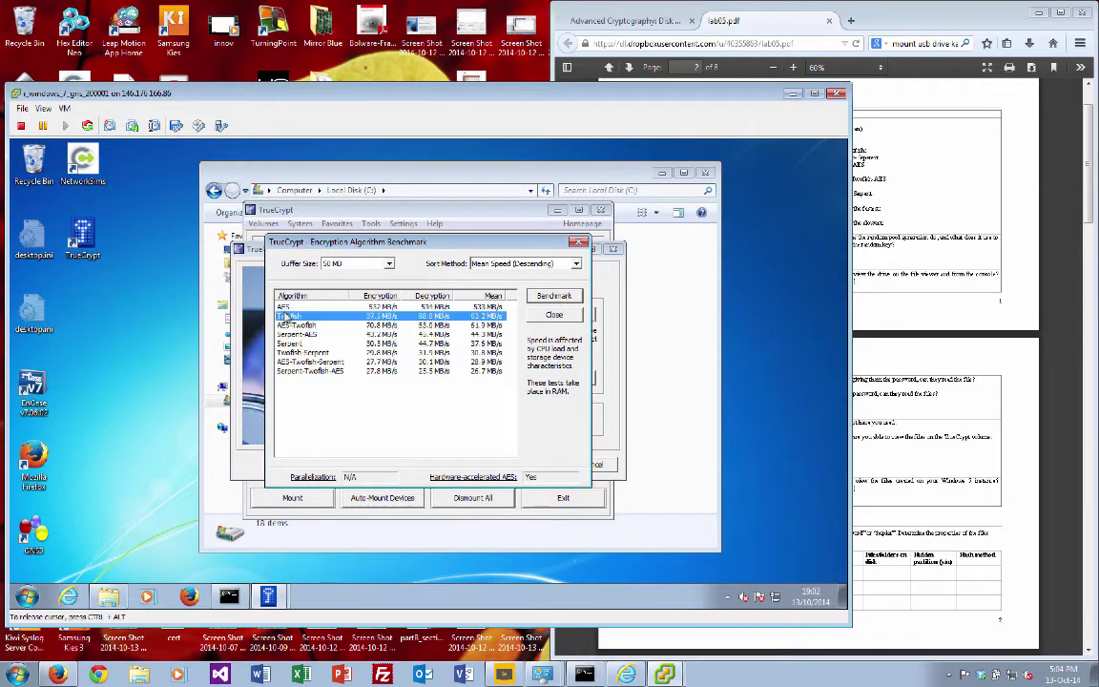
pyautogui.click(306, 308)
pyautogui.click(282, 343)
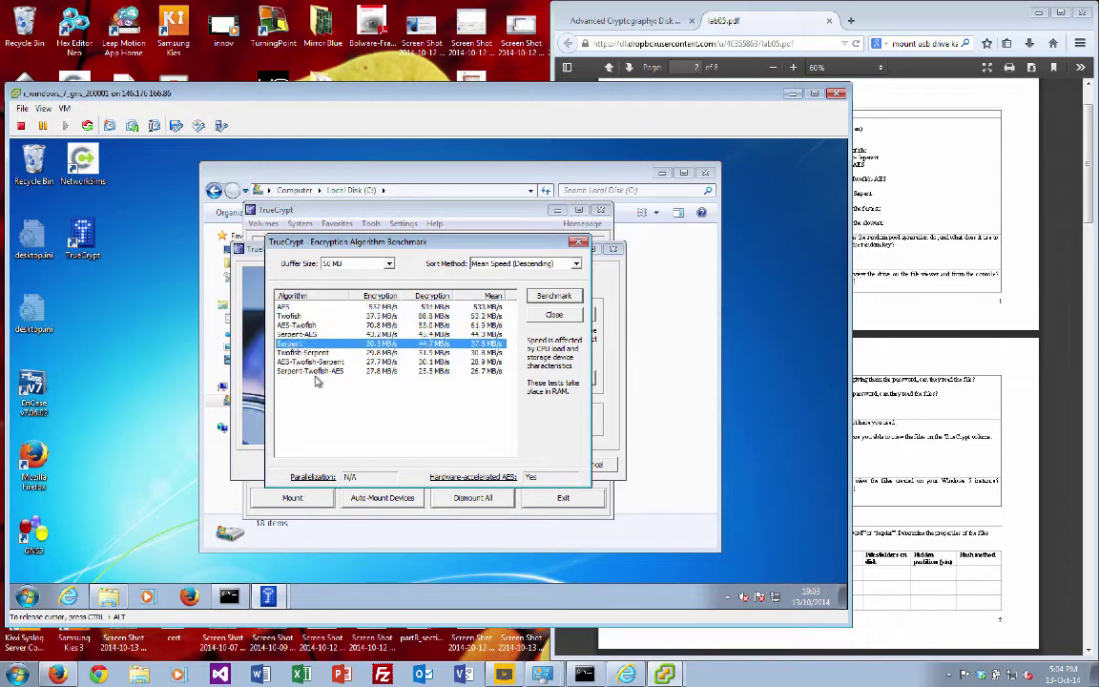
pyautogui.click(320, 371)
# Step: Close the benchmark results and keep AES encryption with the RIPEMD-160 hash
pyautogui.click(563, 315)
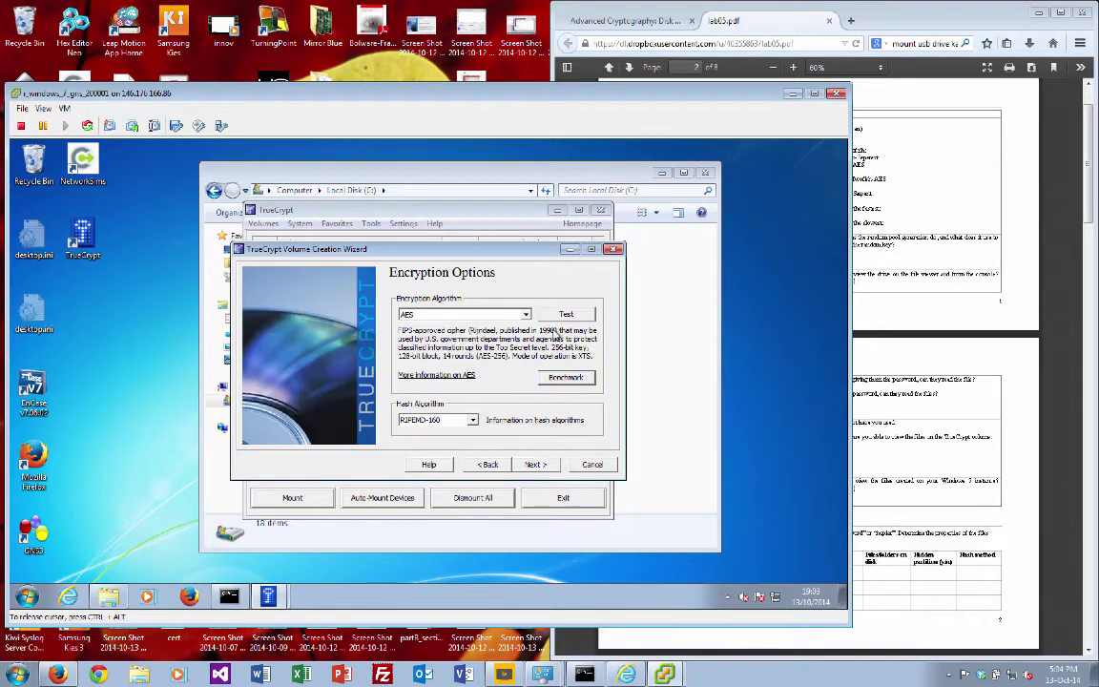
pyautogui.click(525, 315)
pyautogui.click(525, 315)
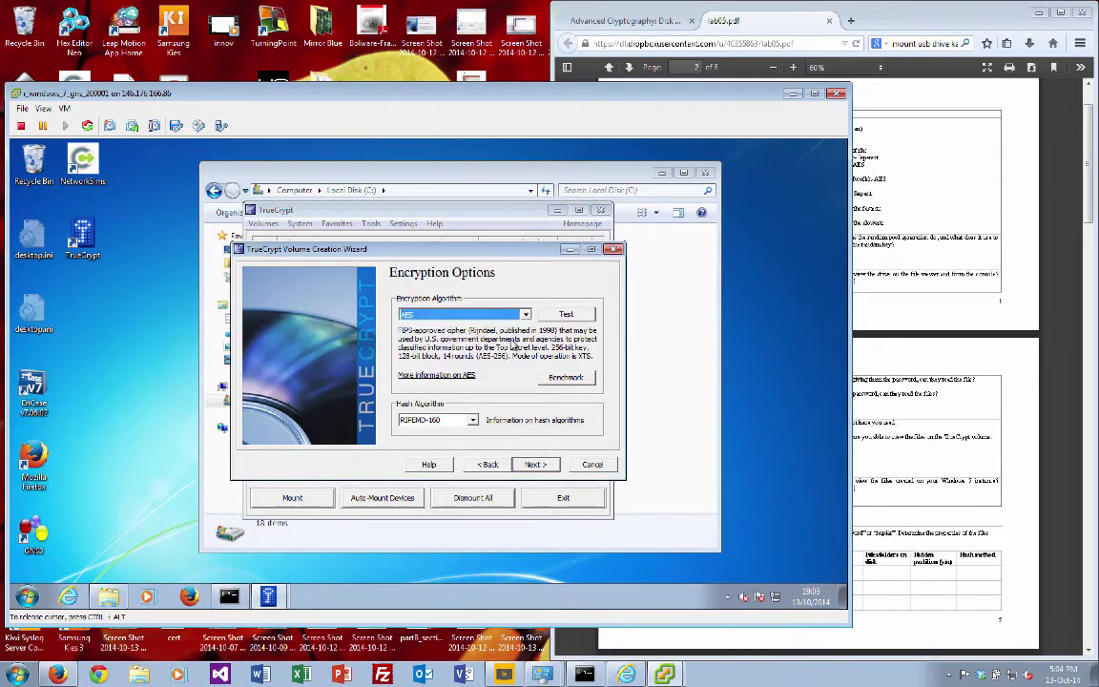
pyautogui.click(471, 420)
pyautogui.click(474, 426)
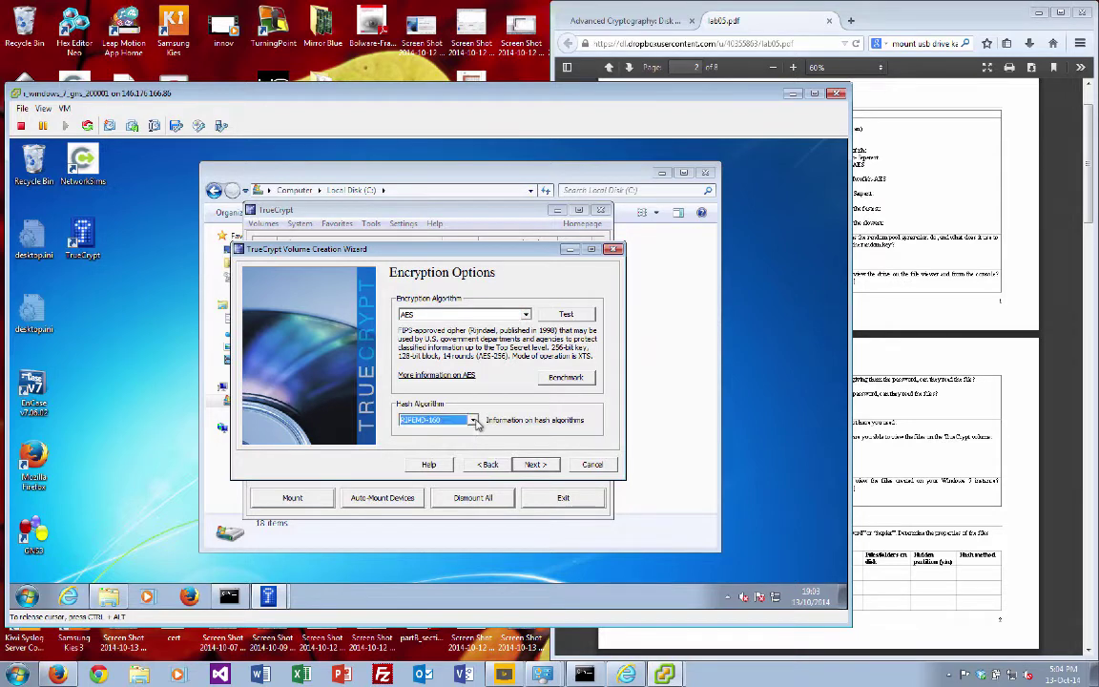
pyautogui.click(536, 463)
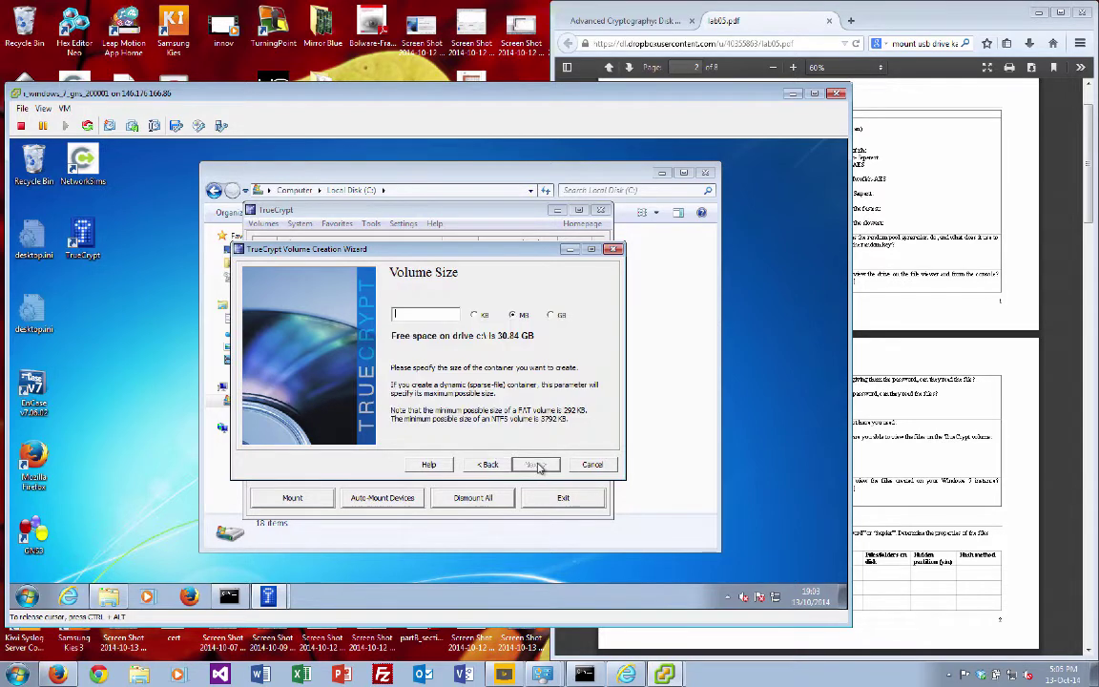
# Step: Give the container a 5 MB size and a short password, then format it
pyautogui.click(448, 312)
pyautogui.write('5')
pyautogui.click(536, 464)
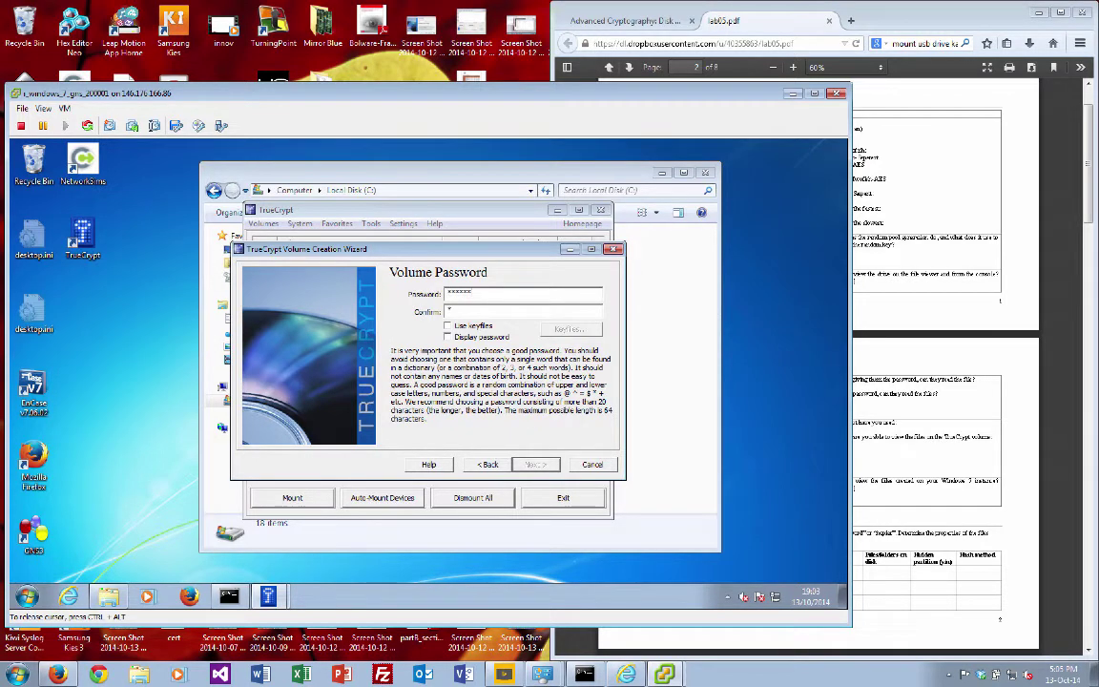
pyautogui.write('*****')
pyautogui.click(537, 464)
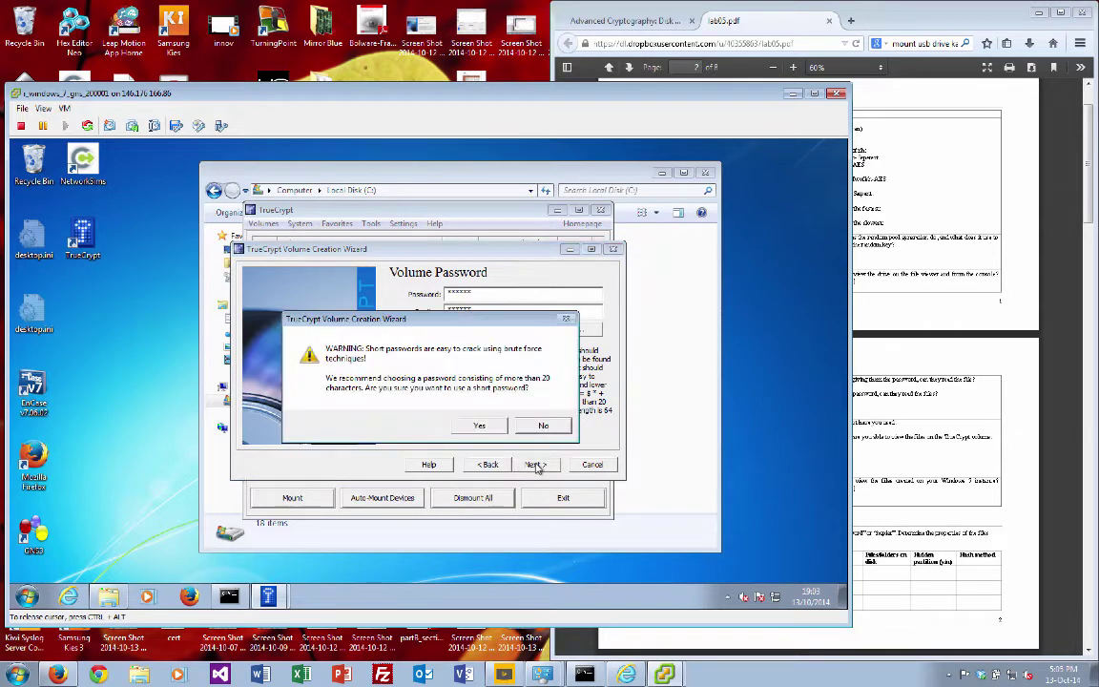
pyautogui.click(479, 426)
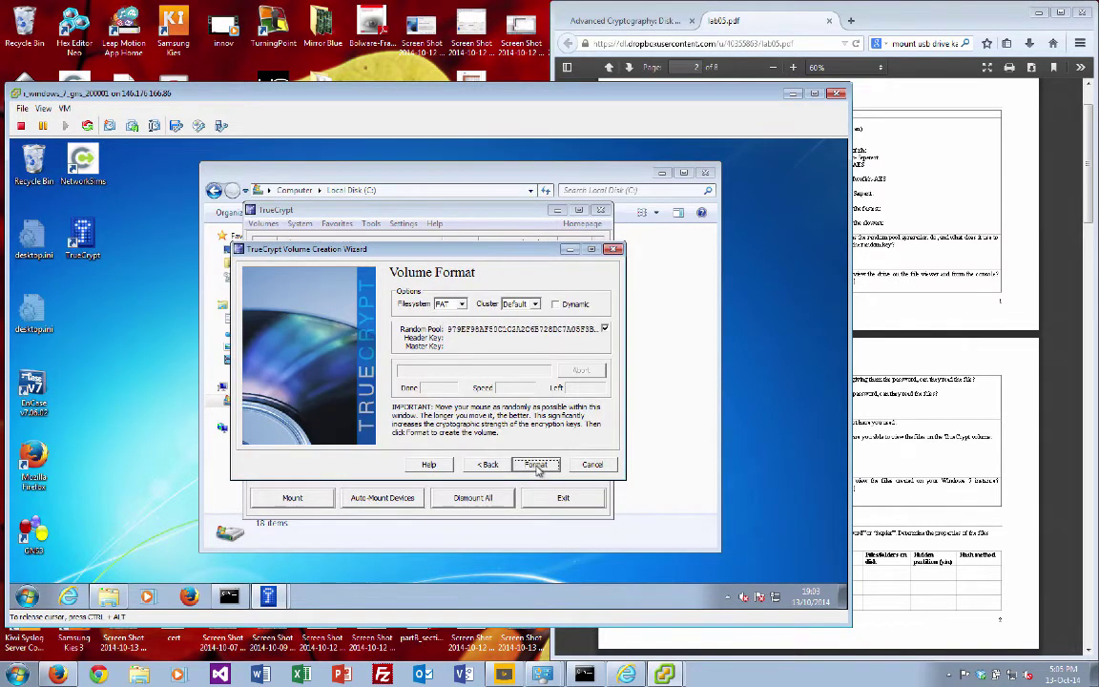
pyautogui.click(536, 465)
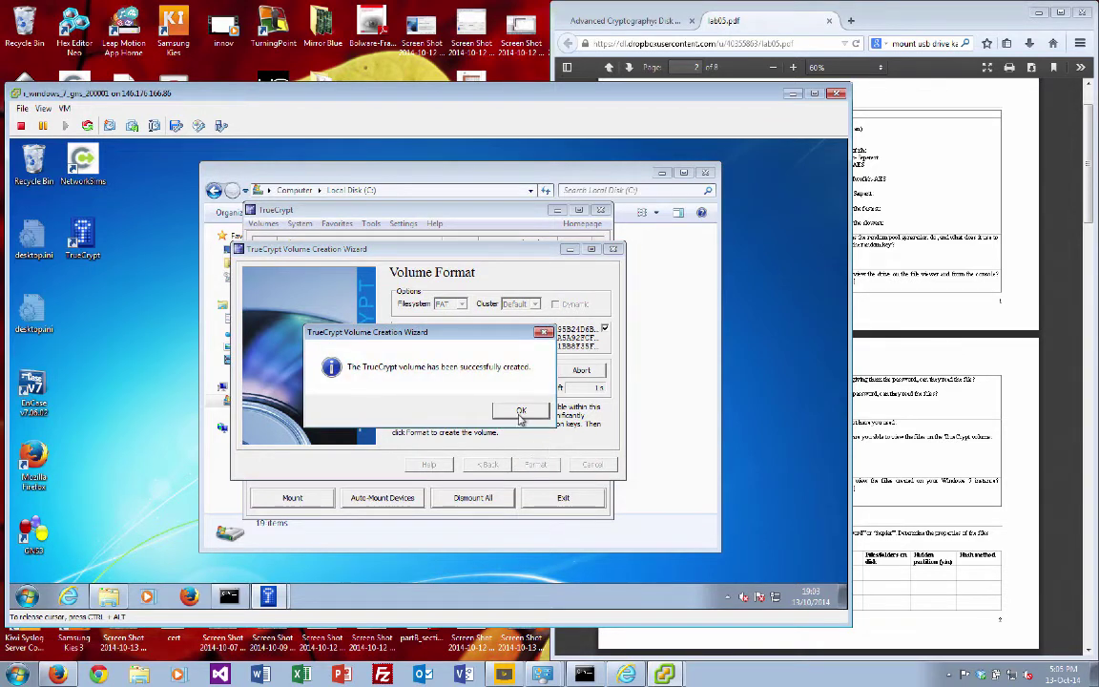
pyautogui.click(521, 412)
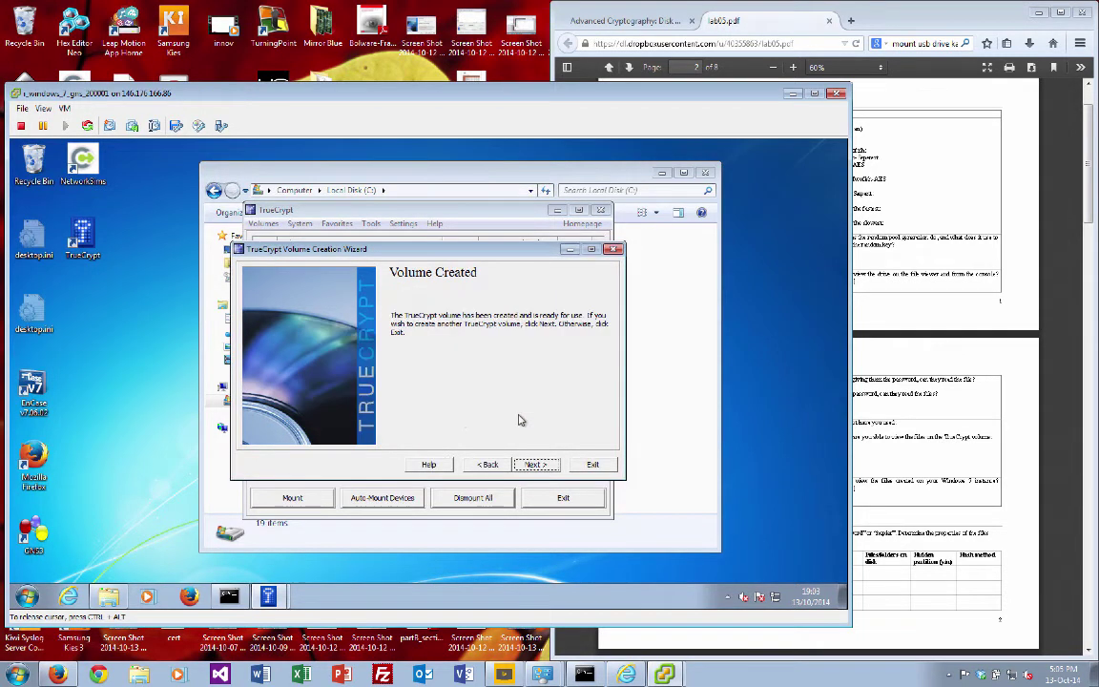
# Step: Mount the C:\tc_Bill container with its password as drive X:
pyautogui.click(578, 466)
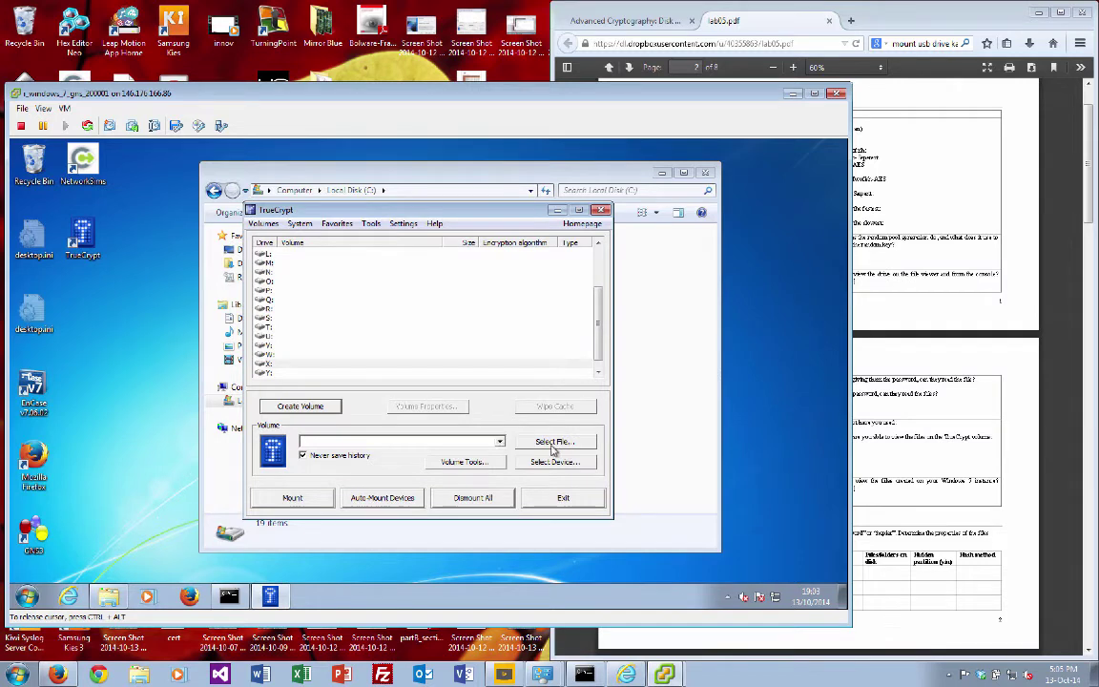
pyautogui.click(553, 444)
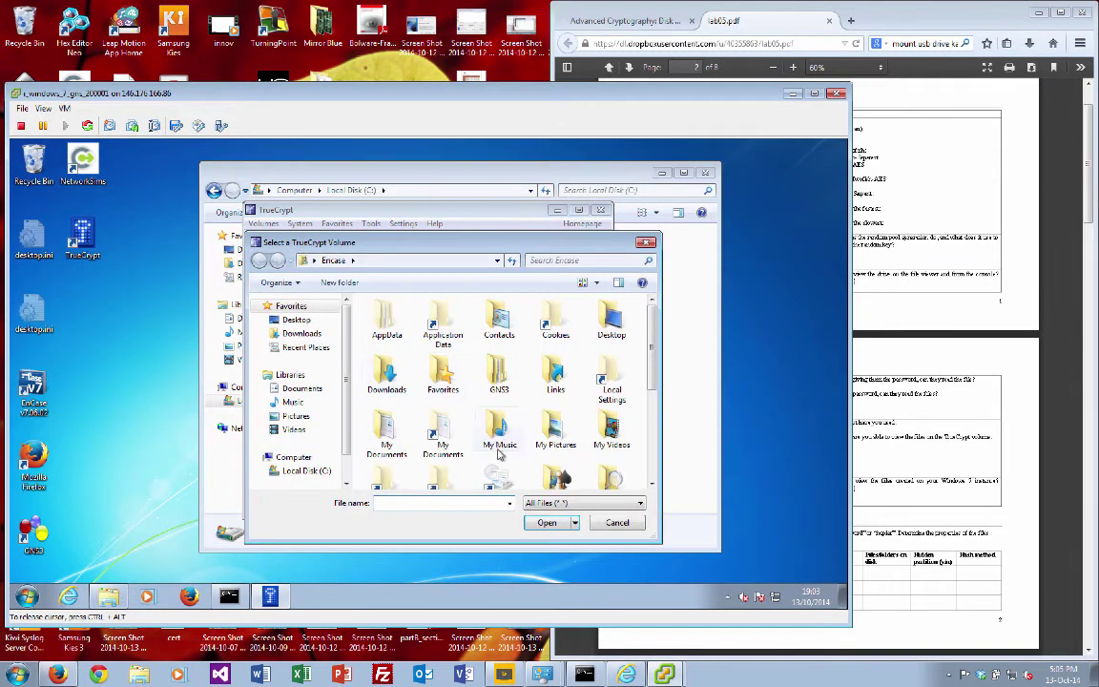
pyautogui.click(419, 503)
pyautogui.write('c:\\')
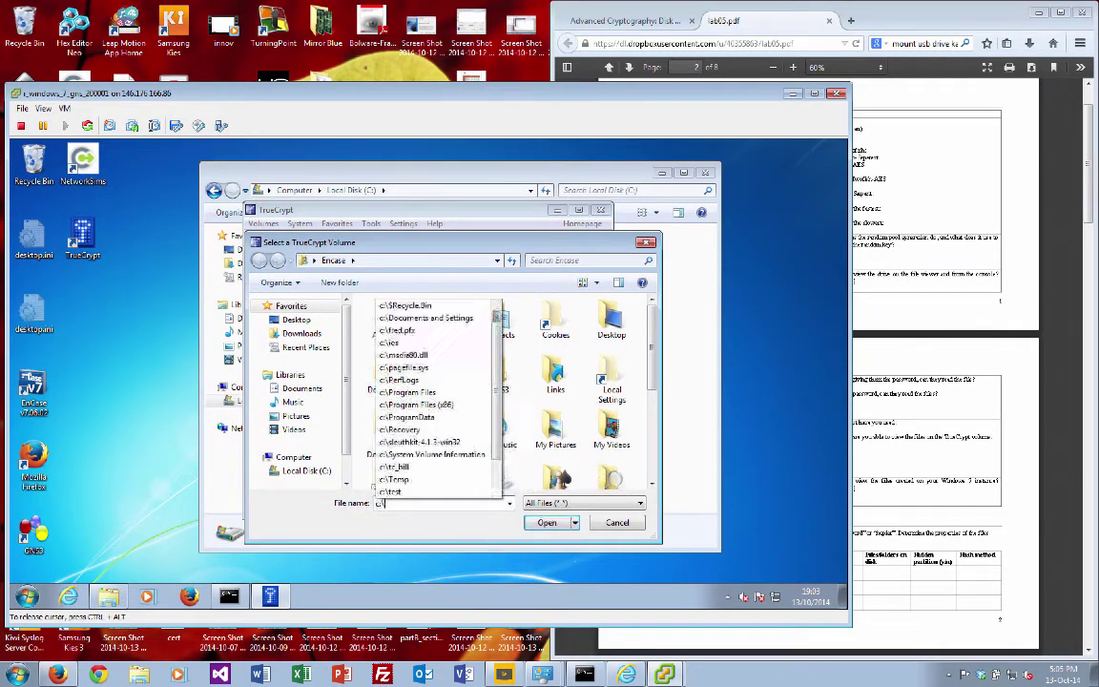
pyautogui.write('tc')
pyautogui.press('Down')
pyautogui.press('Return')
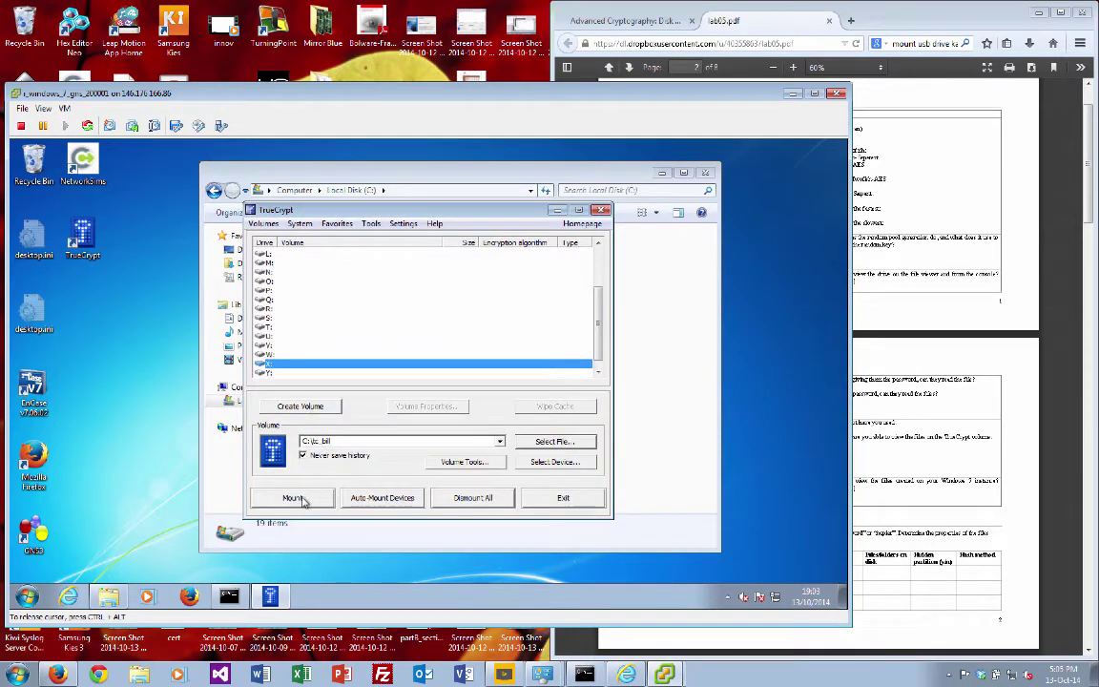
pyautogui.press('Return')
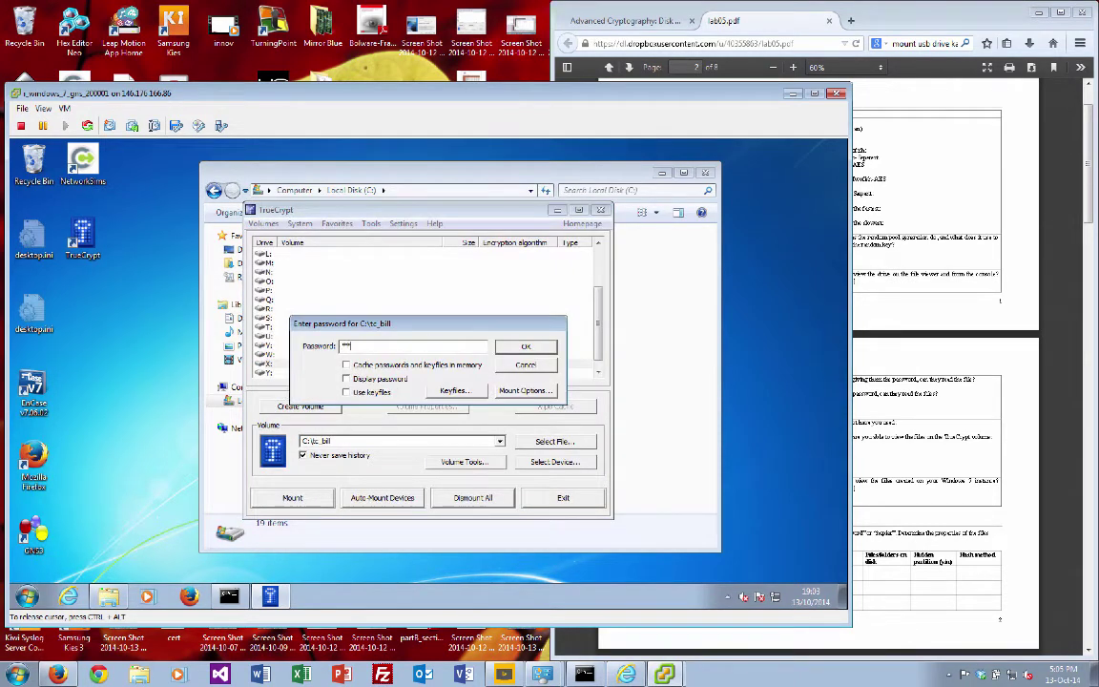
pyautogui.press('Return')
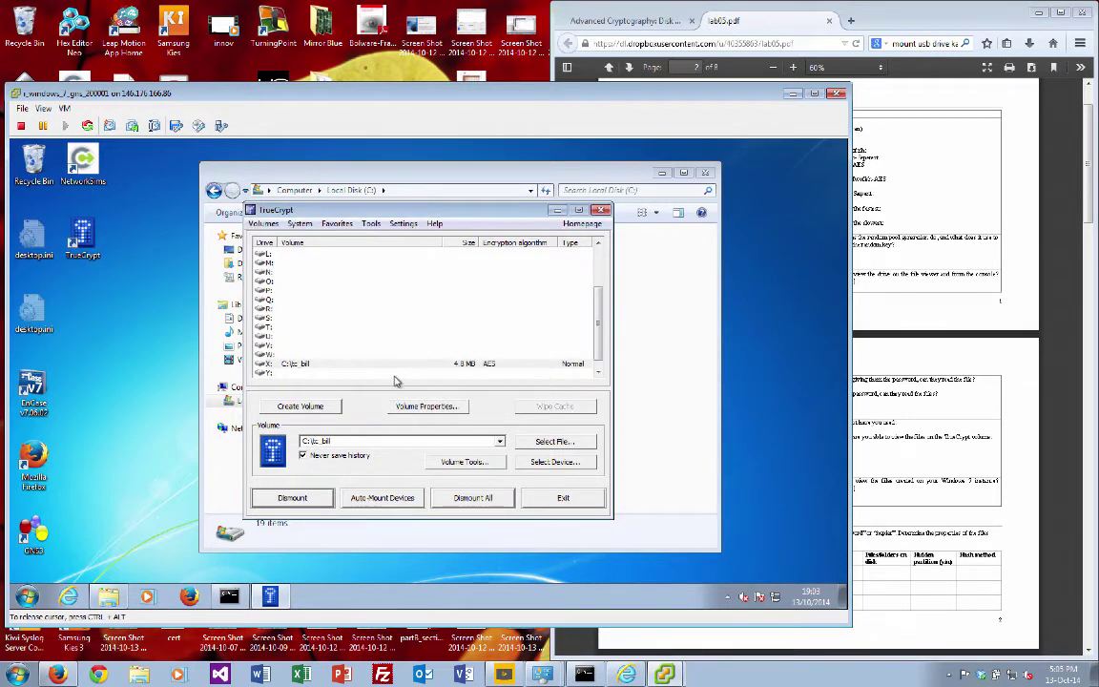
# Step: Review the X: volume's properties (4.8 MB, AES, Normal) and close them
pyautogui.rightClick(422, 365)
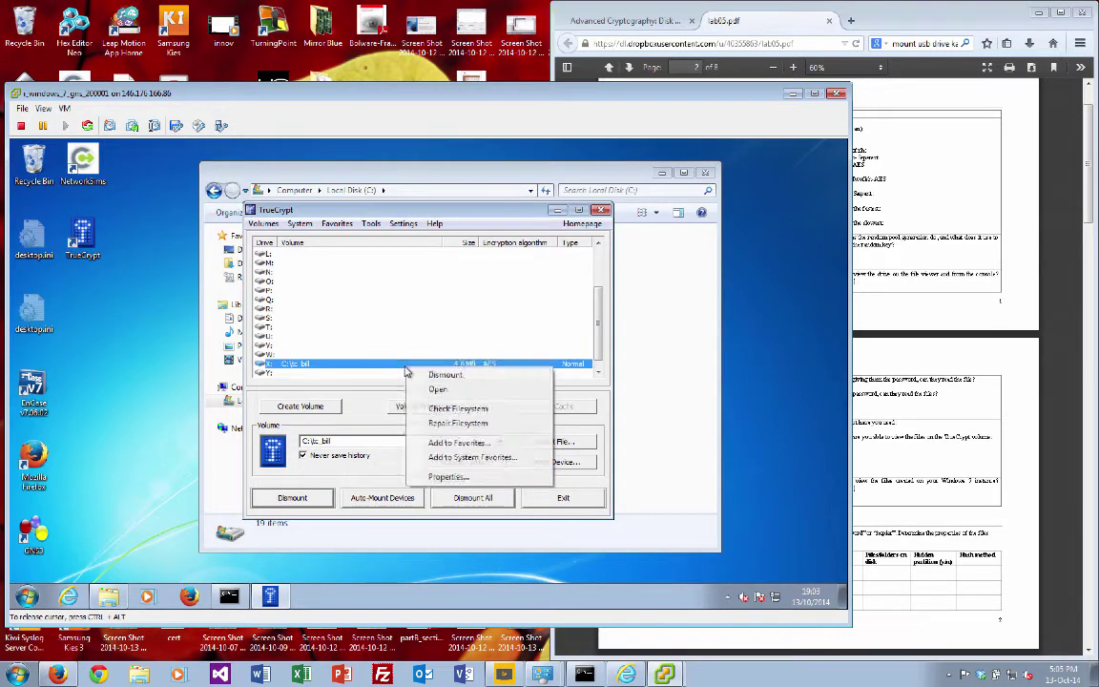
pyautogui.click(467, 477)
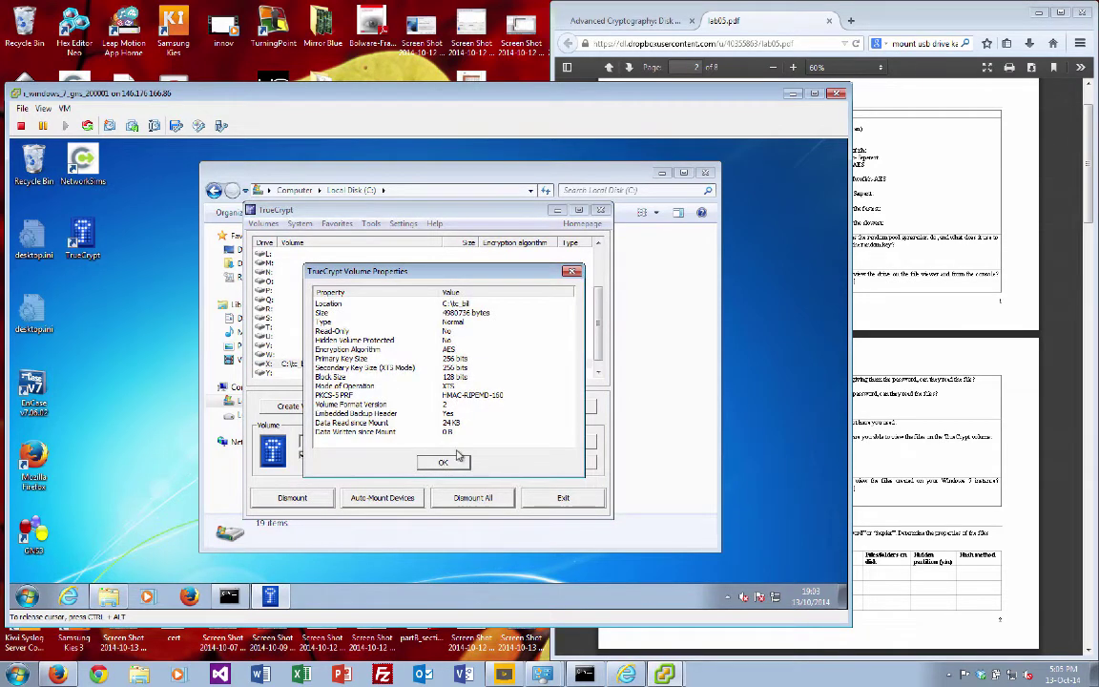
pyautogui.click(445, 462)
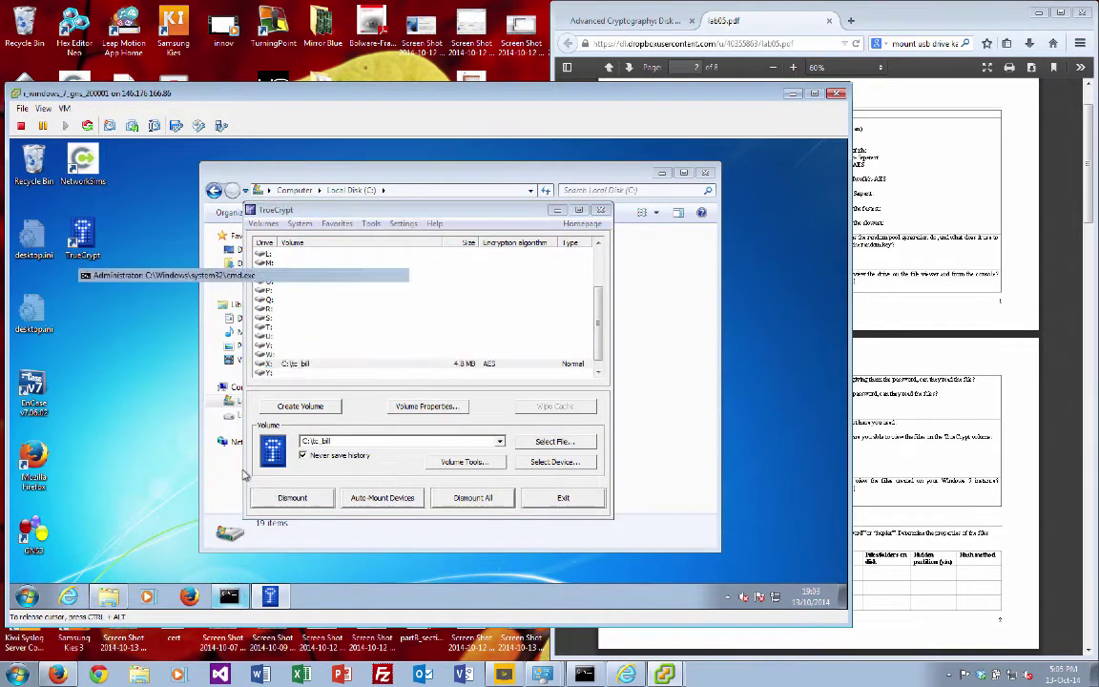
# Step: Run dir in the command prompt to list the X: drive
pyautogui.click(229, 597)
pyautogui.write('dir')
pyautogui.press('Return')
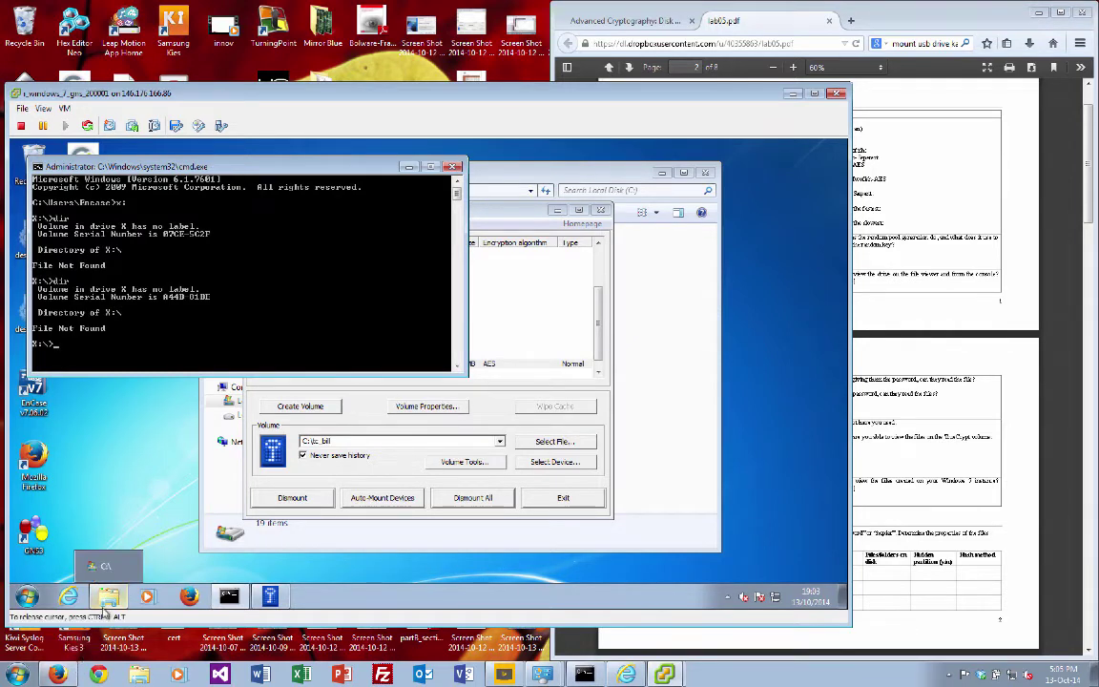
# Step: Open Local Disk (X:) in Explorer and create a new folder named test
pyautogui.click(100, 558)
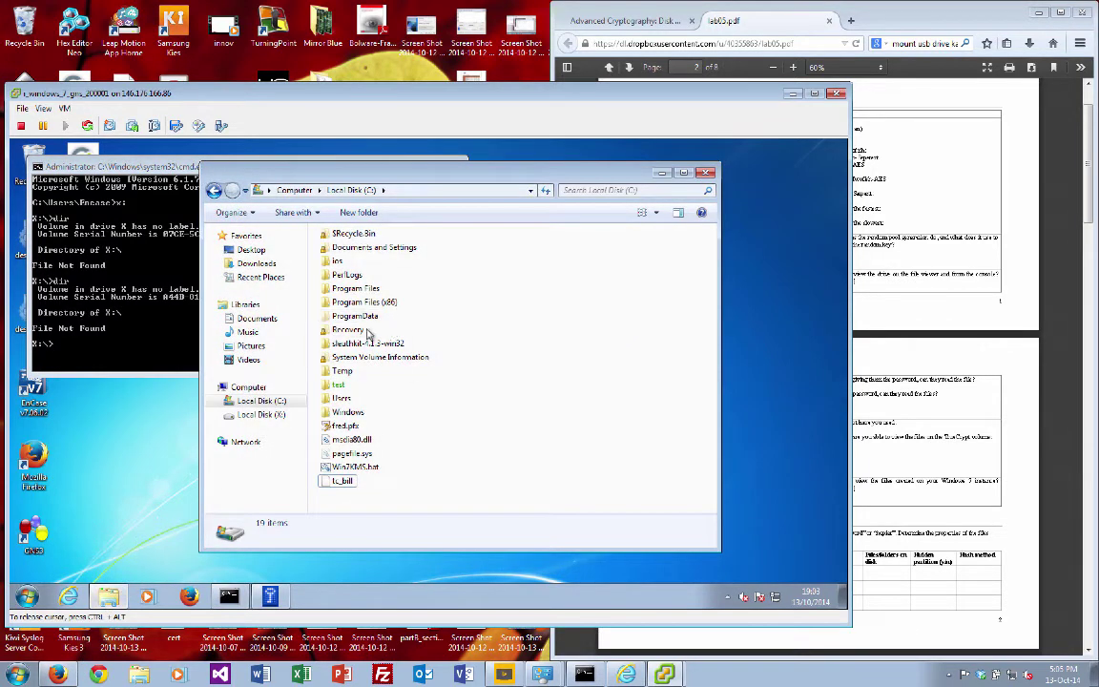
pyautogui.click(272, 416)
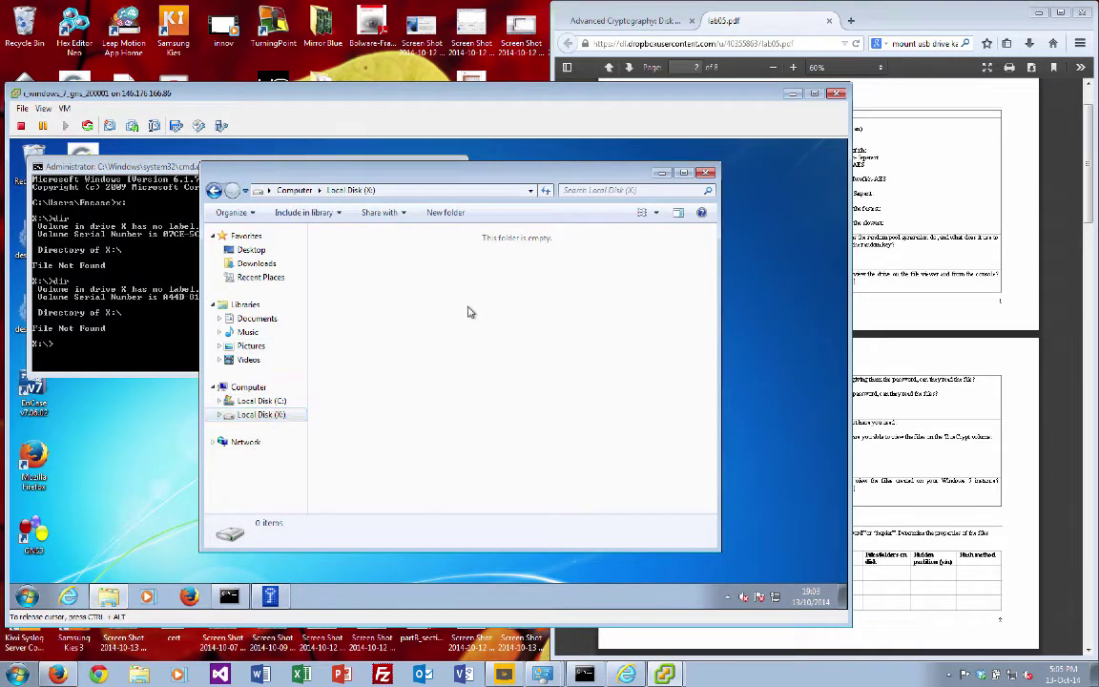
pyautogui.rightClick(469, 310)
pyautogui.moveTo(588, 465)
pyautogui.click(658, 316)
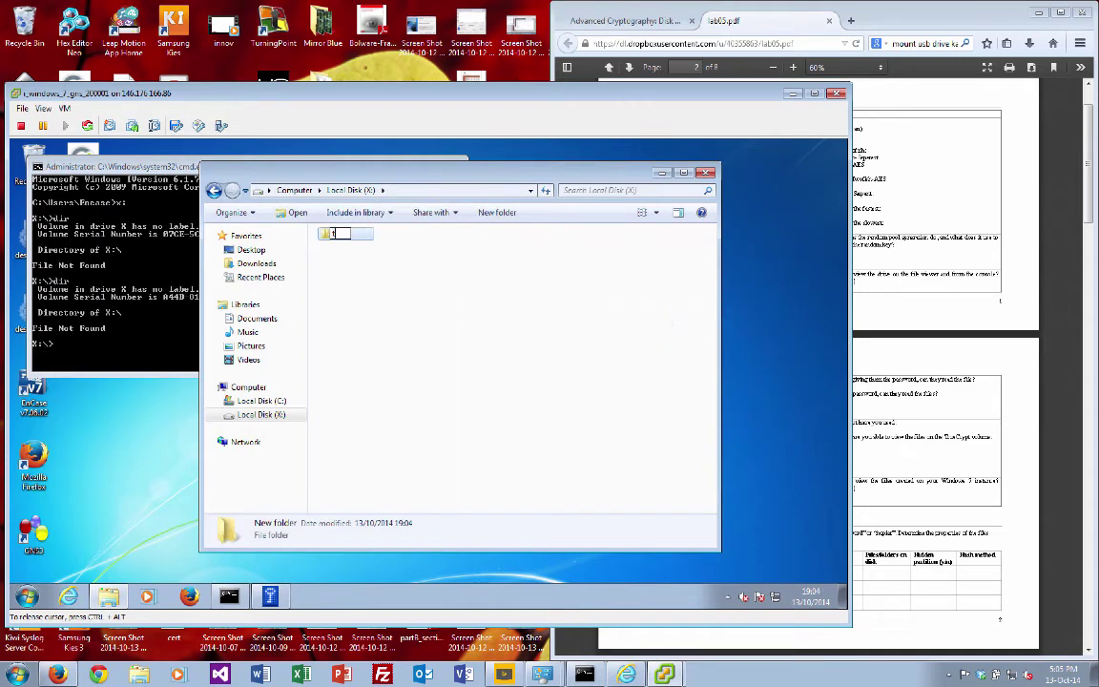
pyautogui.write('test')
pyautogui.press('Return')
# Step: Create test.txt on X:, type sample text in Notepad, and close without saving
pyautogui.rightClick(531, 291)
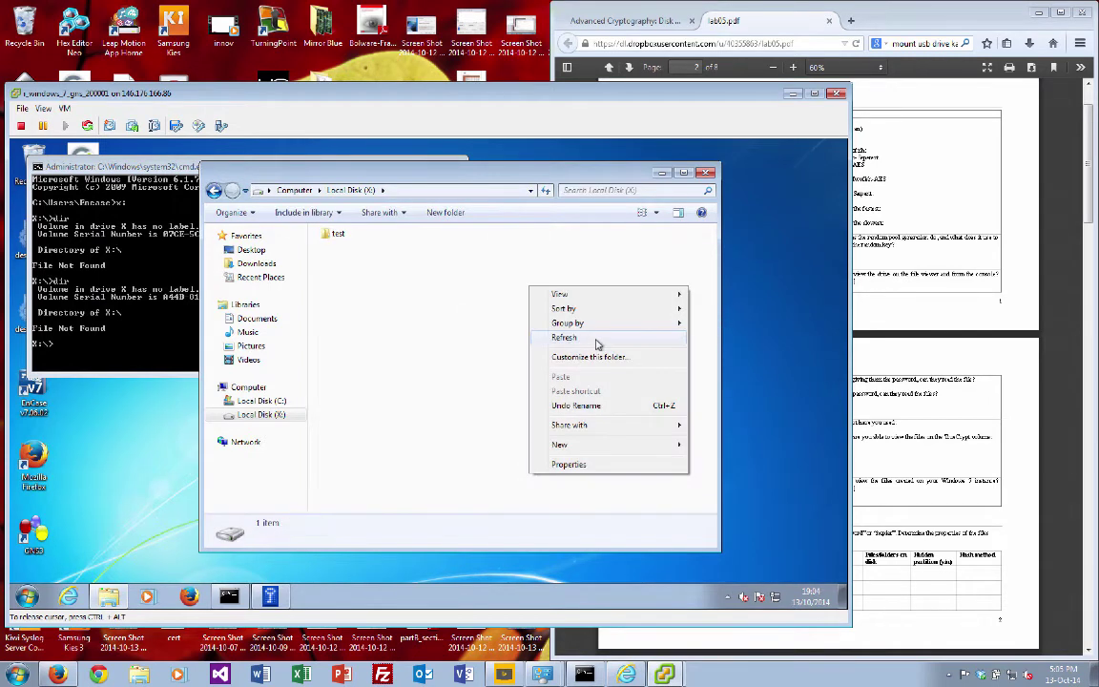
pyautogui.moveTo(662, 447)
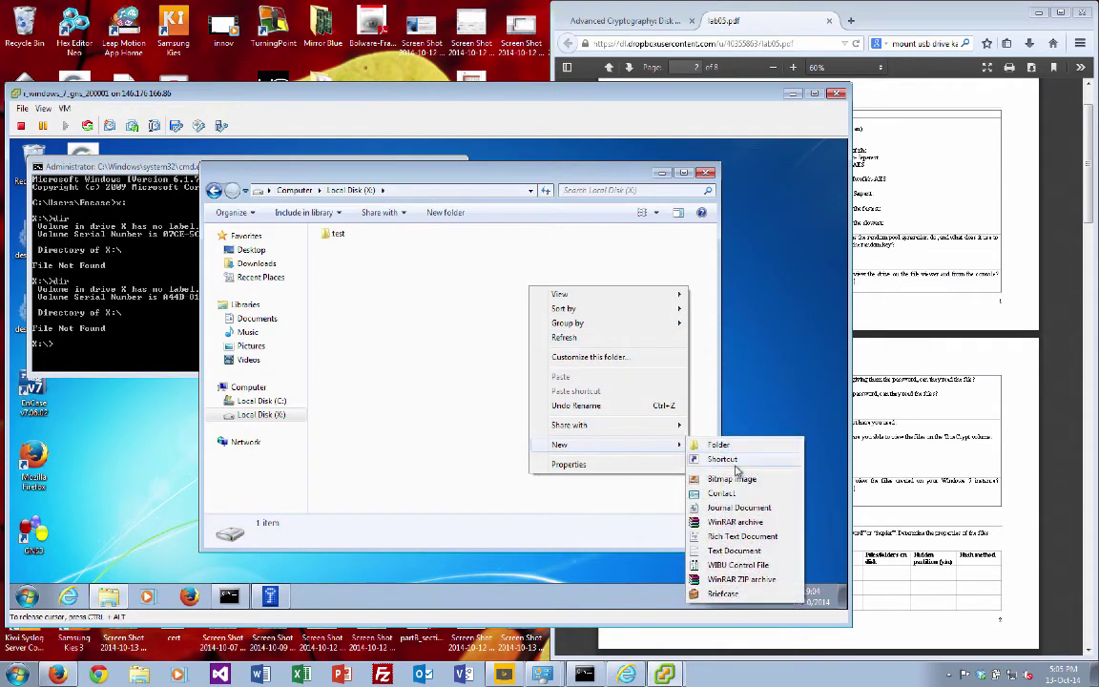
pyautogui.click(738, 552)
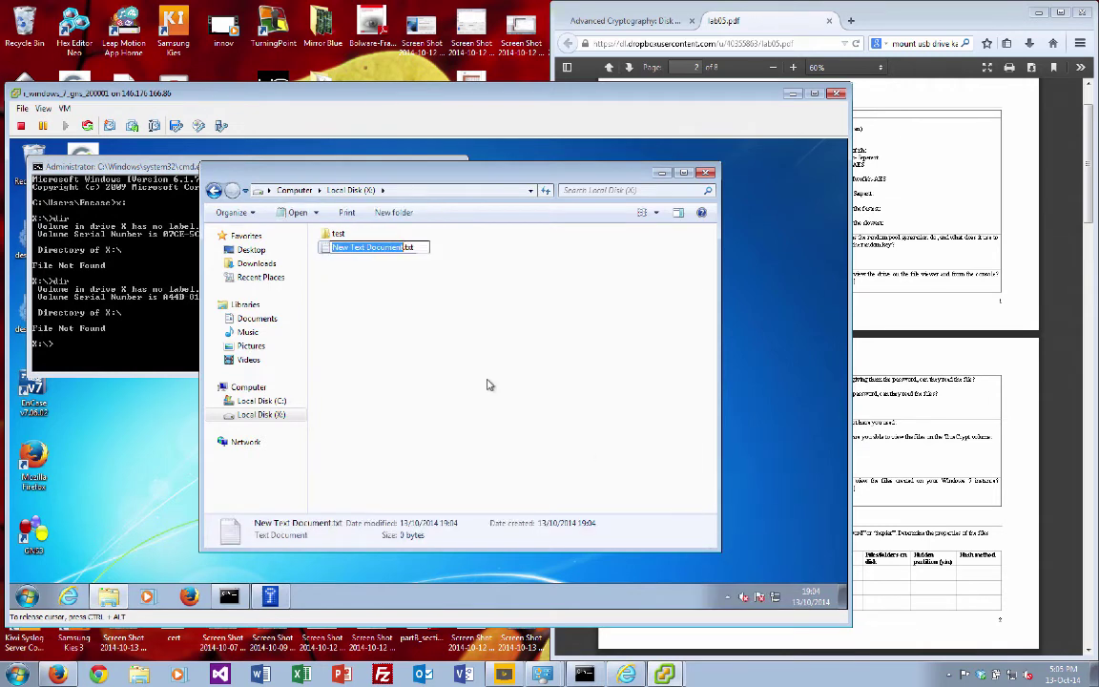
pyautogui.write('test')
pyautogui.press('Return')
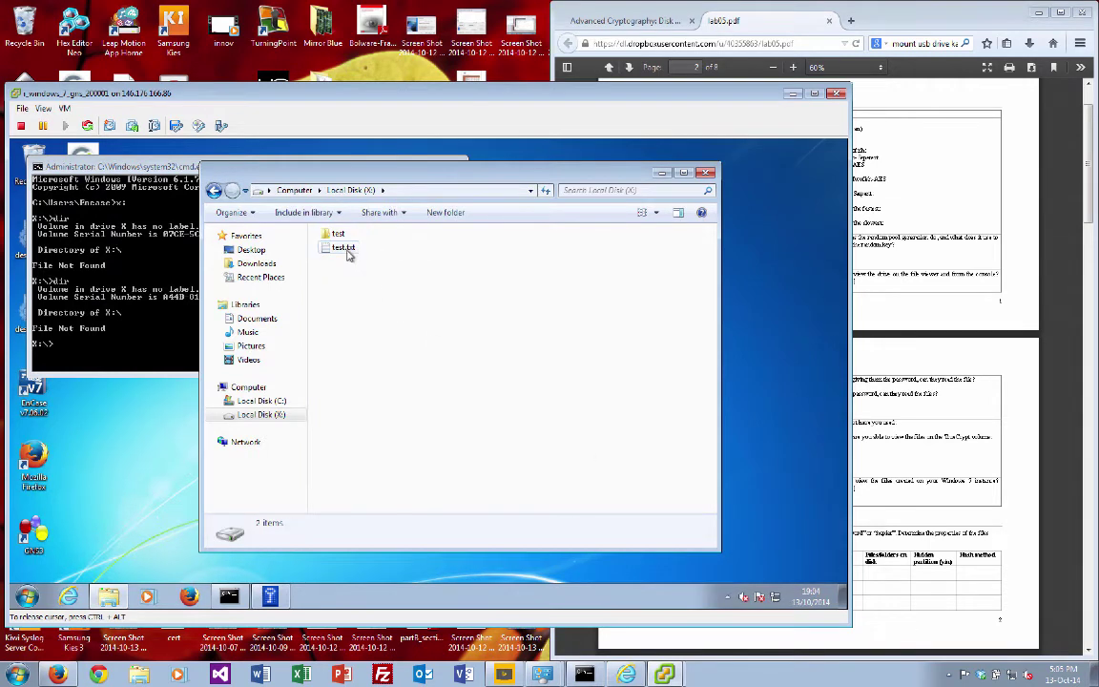
pyautogui.doubleClick(341, 247)
pyautogui.write('dfa sdfa sd')
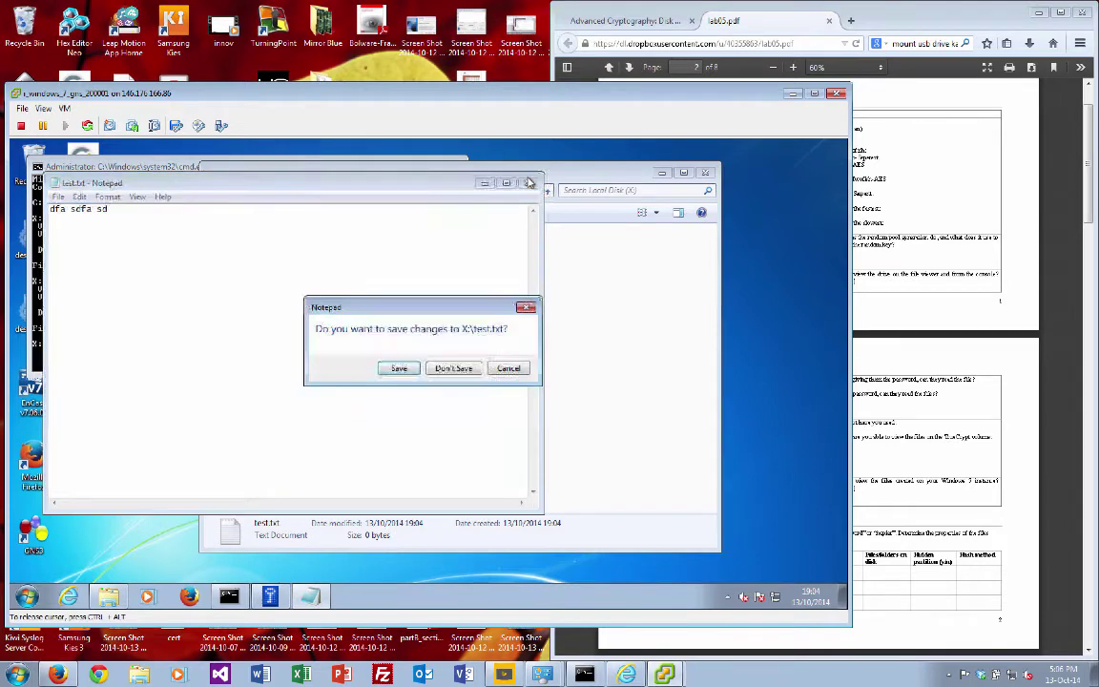
pyautogui.hotkey('alt', 'F4')
pyautogui.click(399, 369)
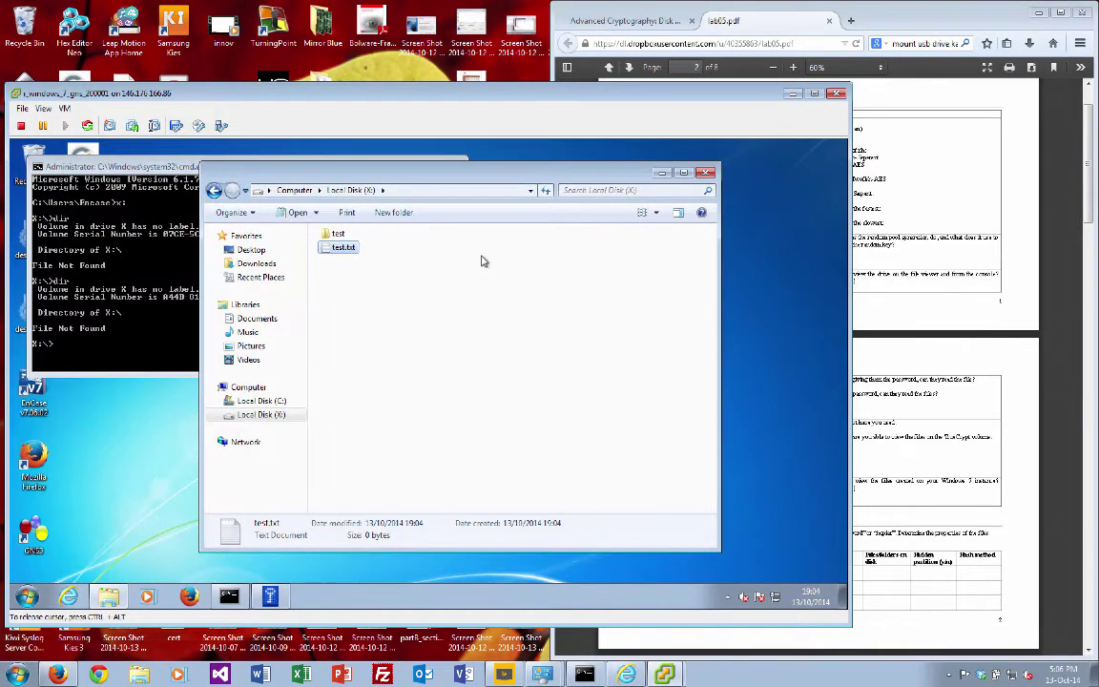
# Step: Close Explorer, minimise the command prompt, dismount X:, and exit TrueCrypt
pyautogui.click(704, 173)
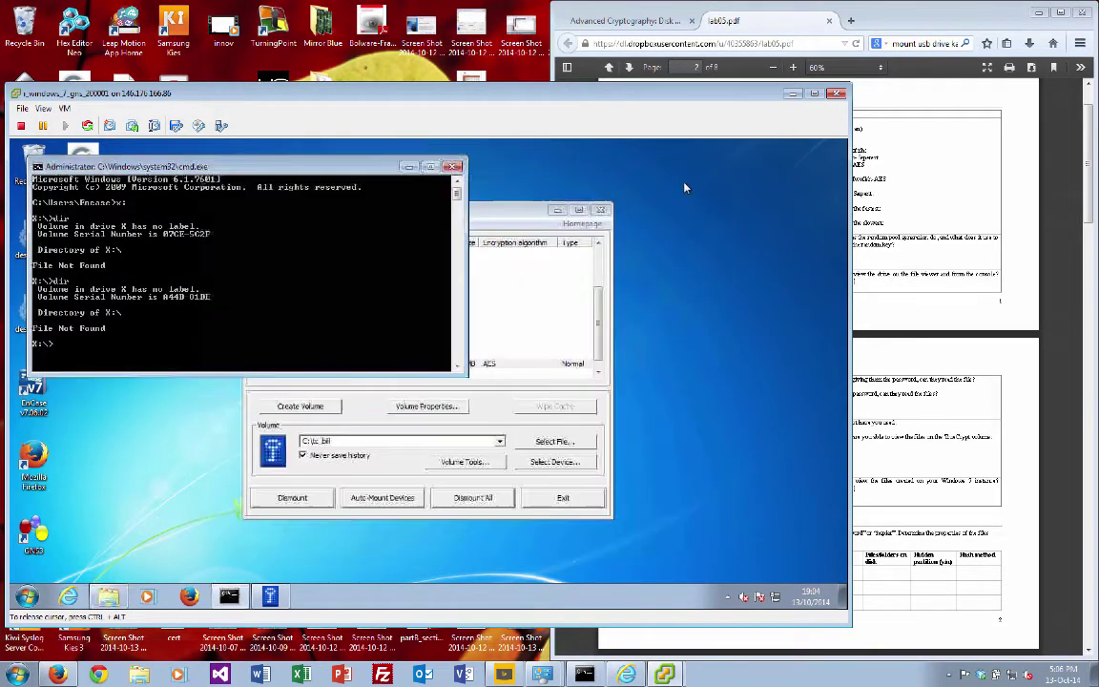
pyautogui.click(408, 166)
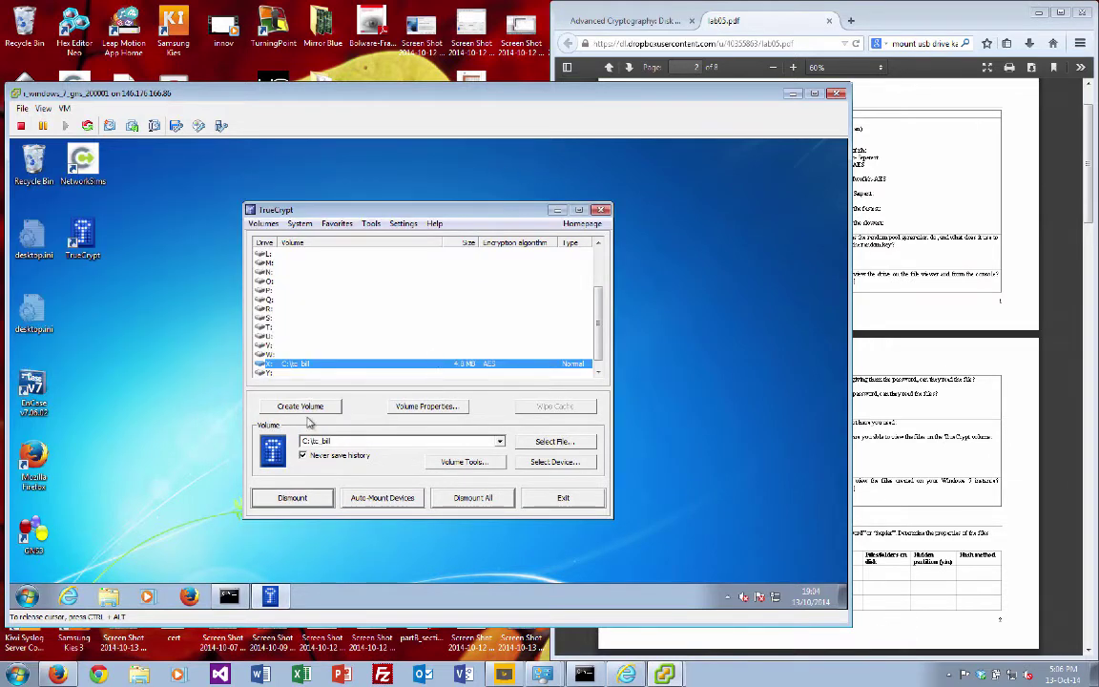
pyautogui.click(312, 497)
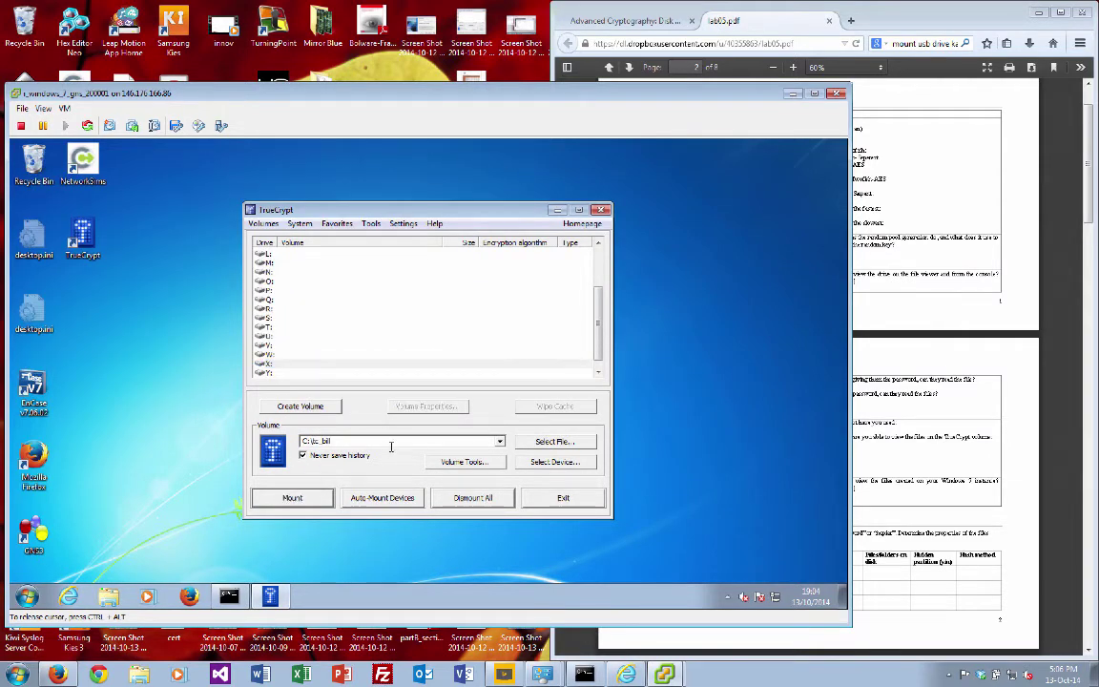
pyautogui.click(601, 209)
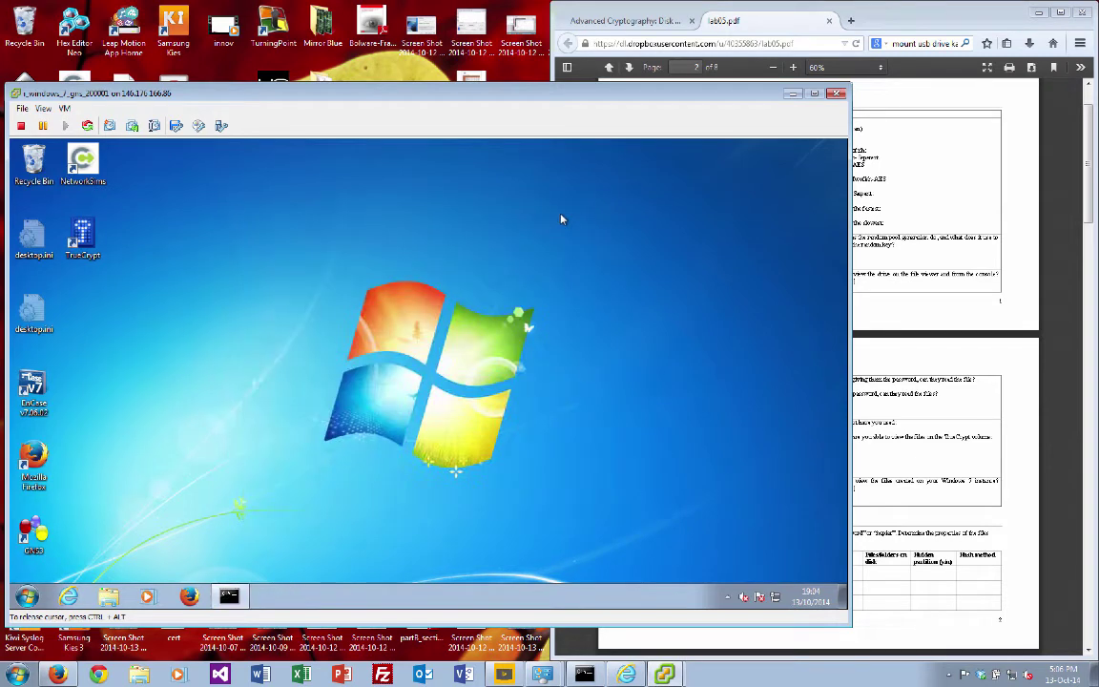
# Step: Connect the Kingston DT 101 G2 USB drive to the VM and confirm
pyautogui.click(220, 128)
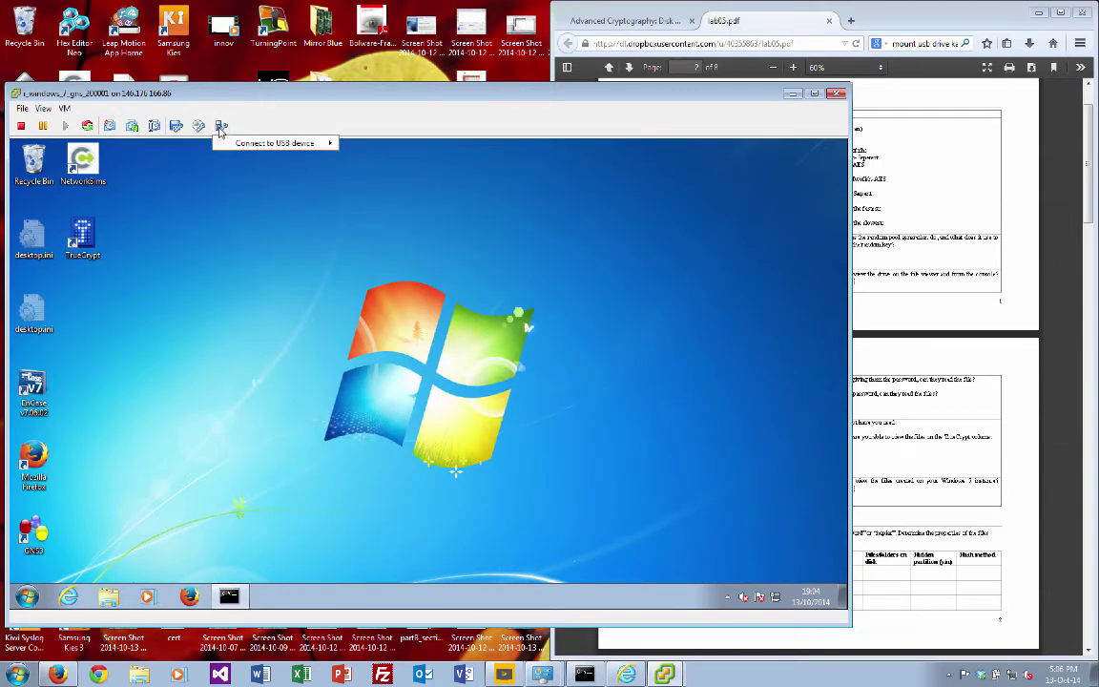
pyautogui.moveTo(296, 143)
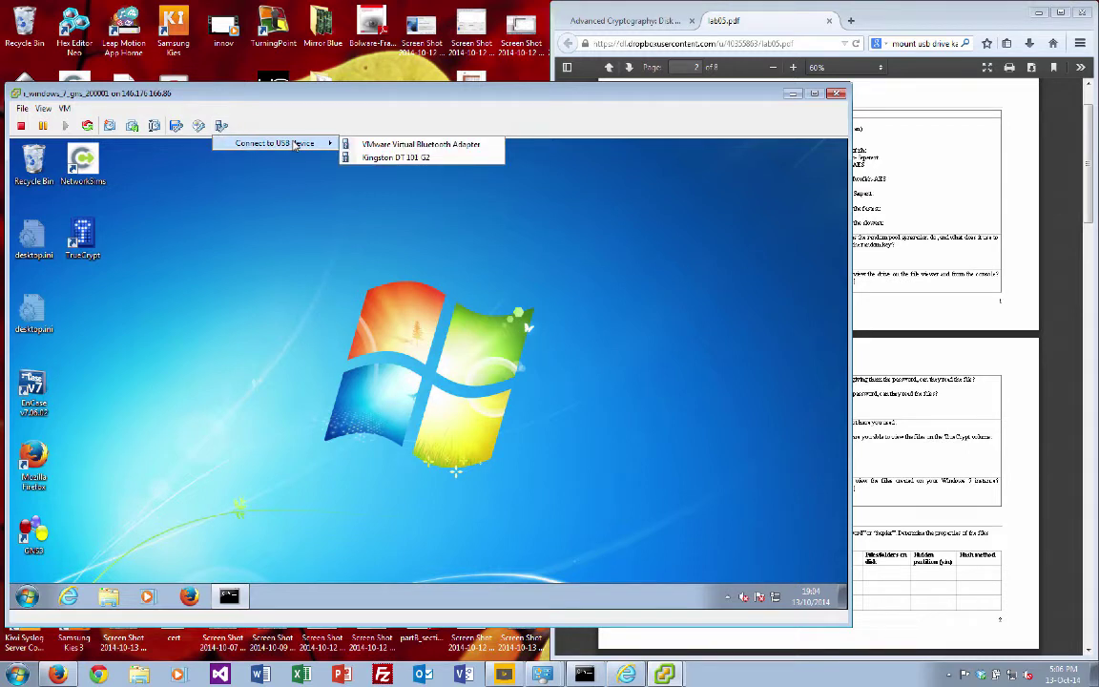
pyautogui.click(405, 158)
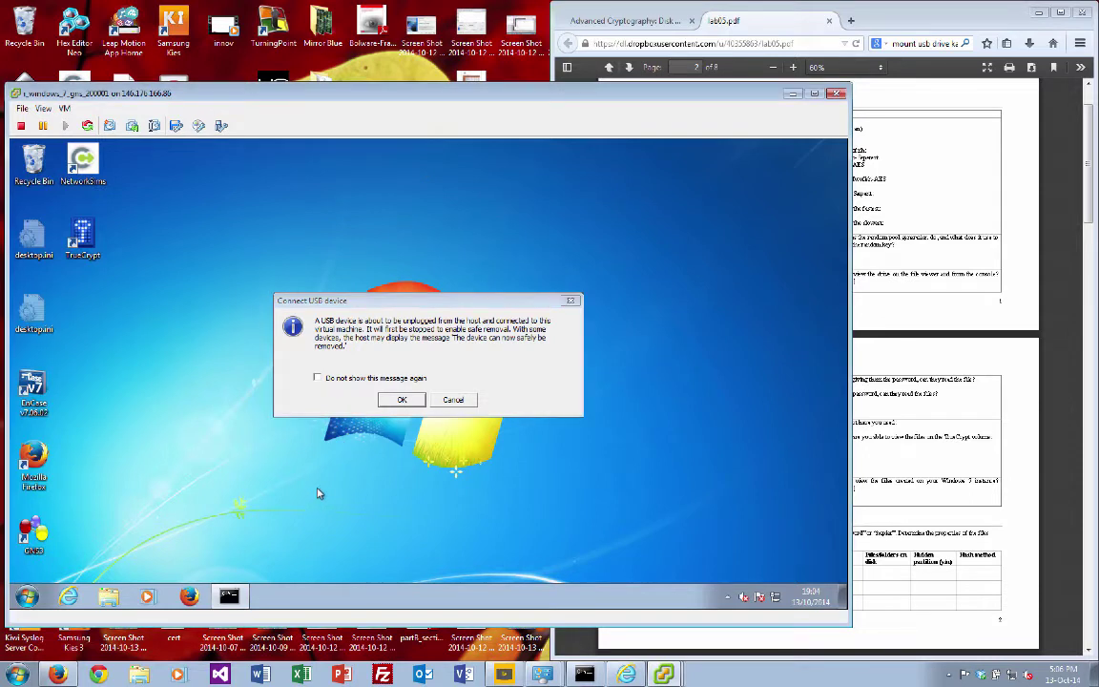
pyautogui.press('Return')
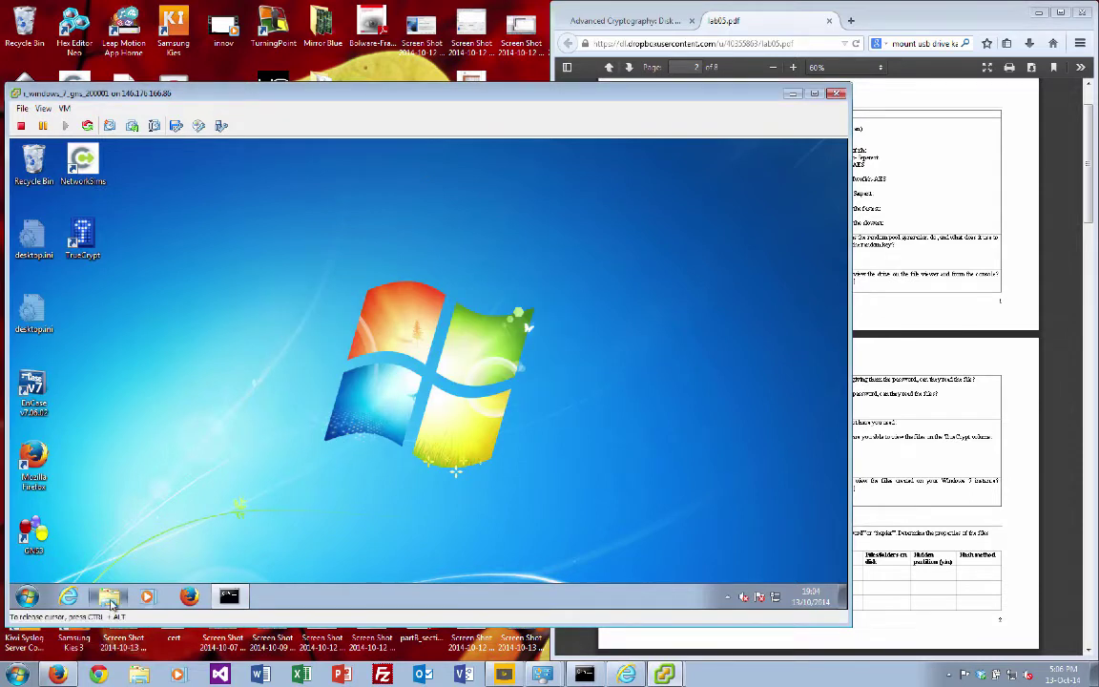
# Step: Show the Computer drives and try opening Removable Disk (E:), dismissing the insert-disk prompt
pyautogui.click(108, 596)
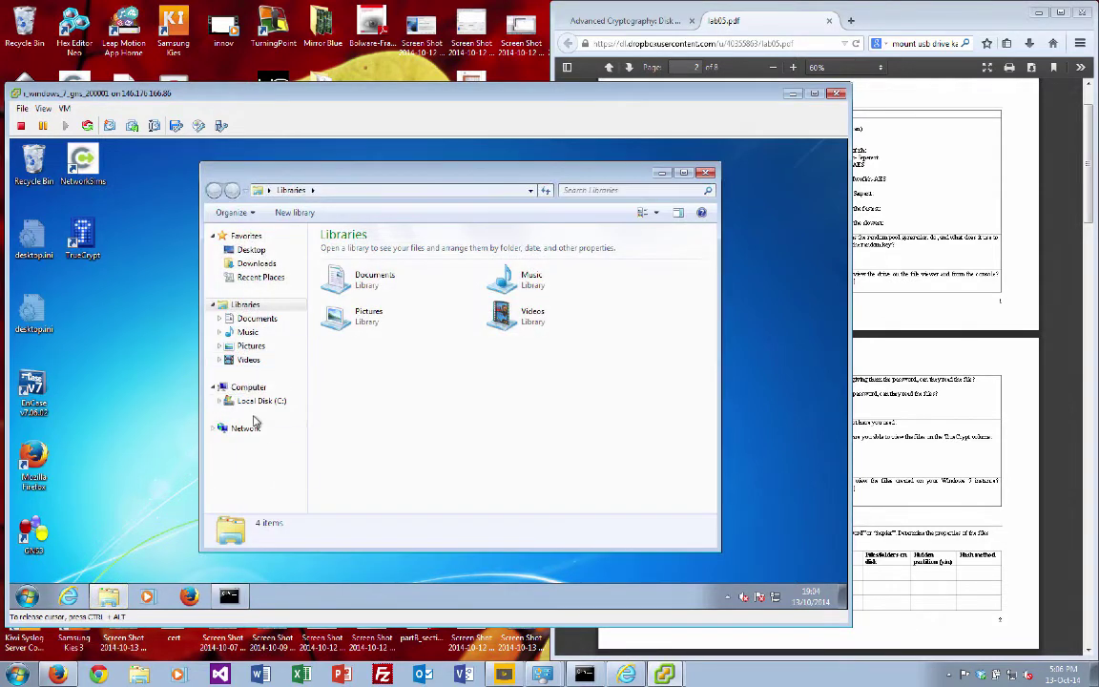
pyautogui.click(250, 387)
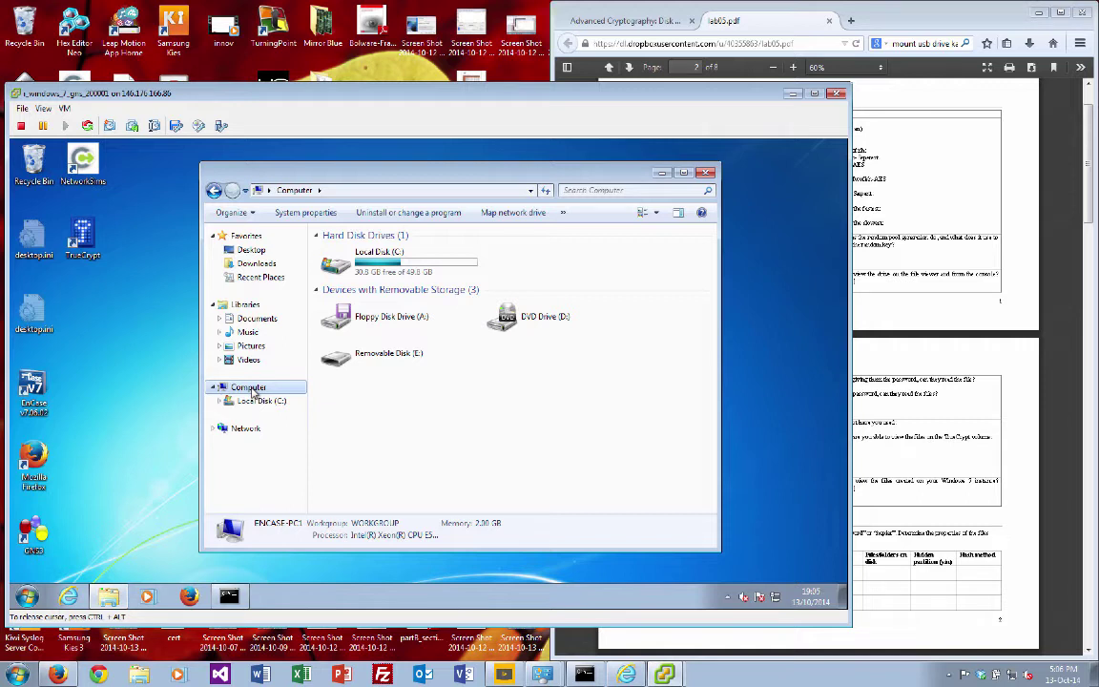
pyautogui.click(368, 355)
pyautogui.rightClick(382, 356)
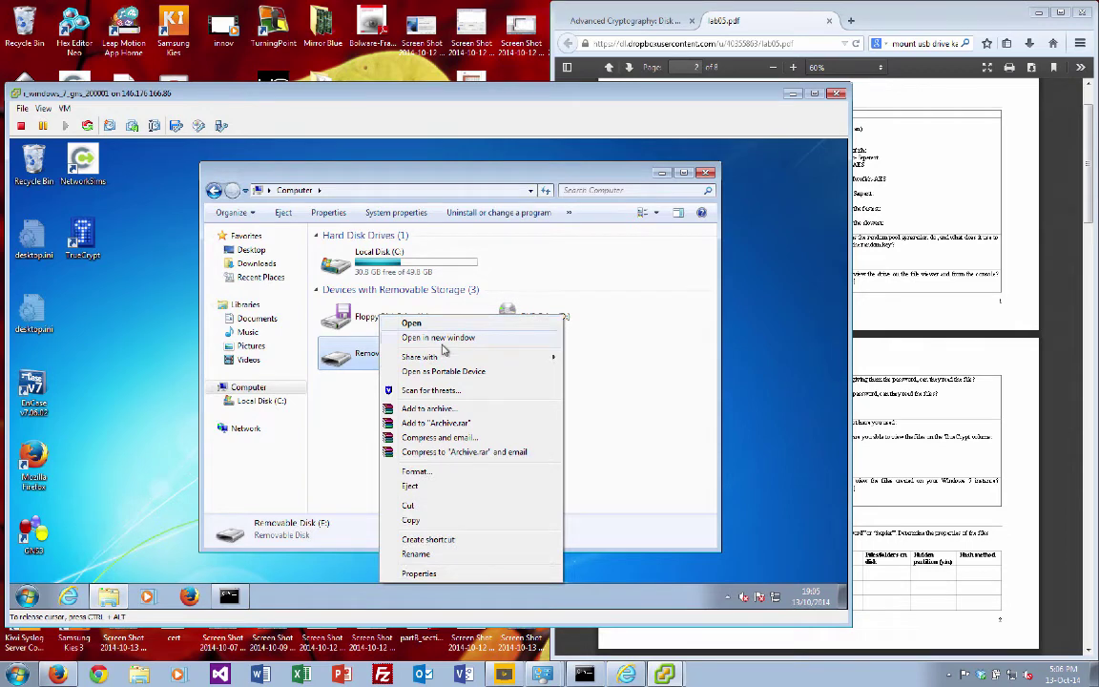
pyautogui.click(445, 339)
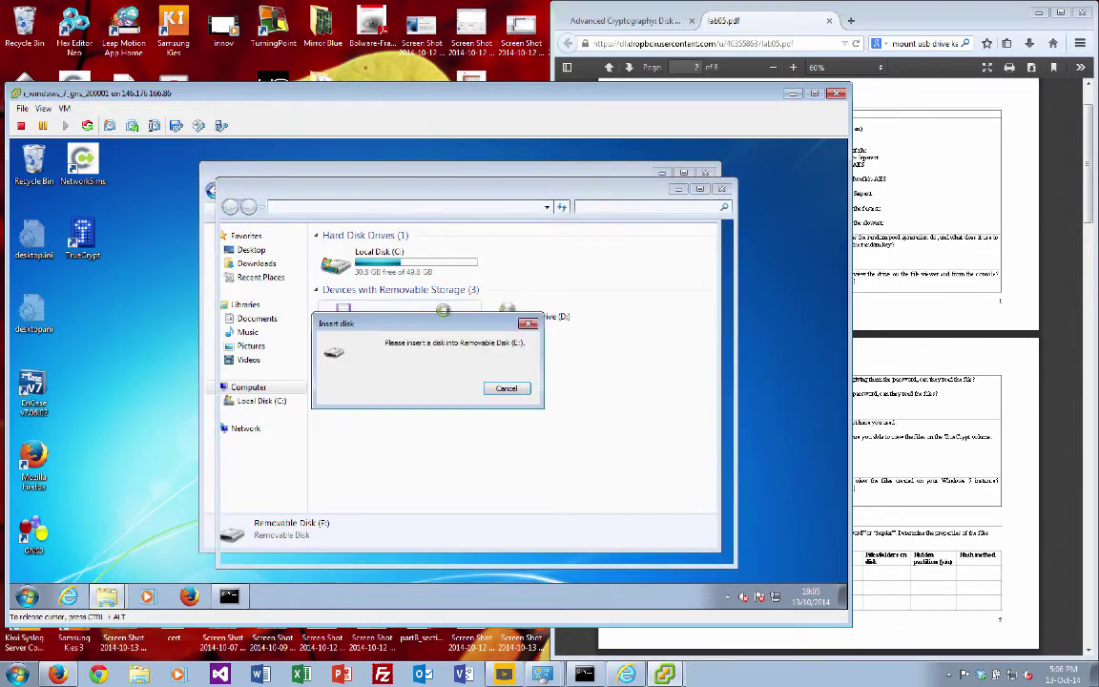
pyautogui.click(505, 388)
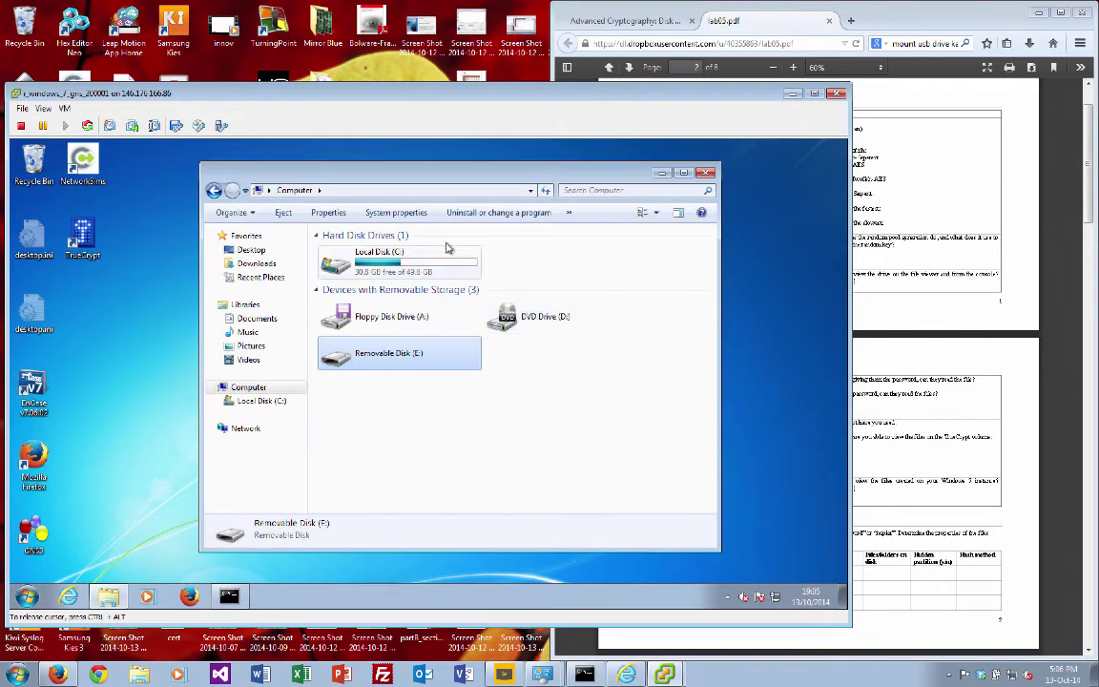
pyautogui.moveTo(429, 177); pyautogui.dragTo(465, 194)
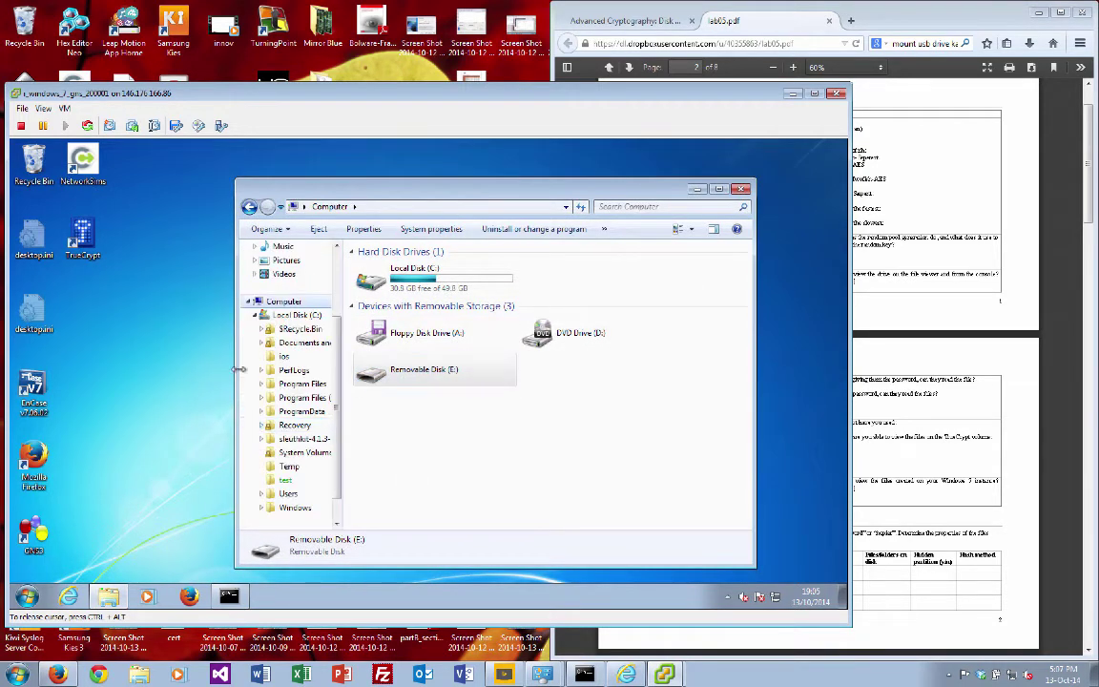
# Step: Attempt to format Removable Disk (E:), dismiss the no-disk error, and return to Computer
pyautogui.click(255, 315)
pyautogui.click(418, 374)
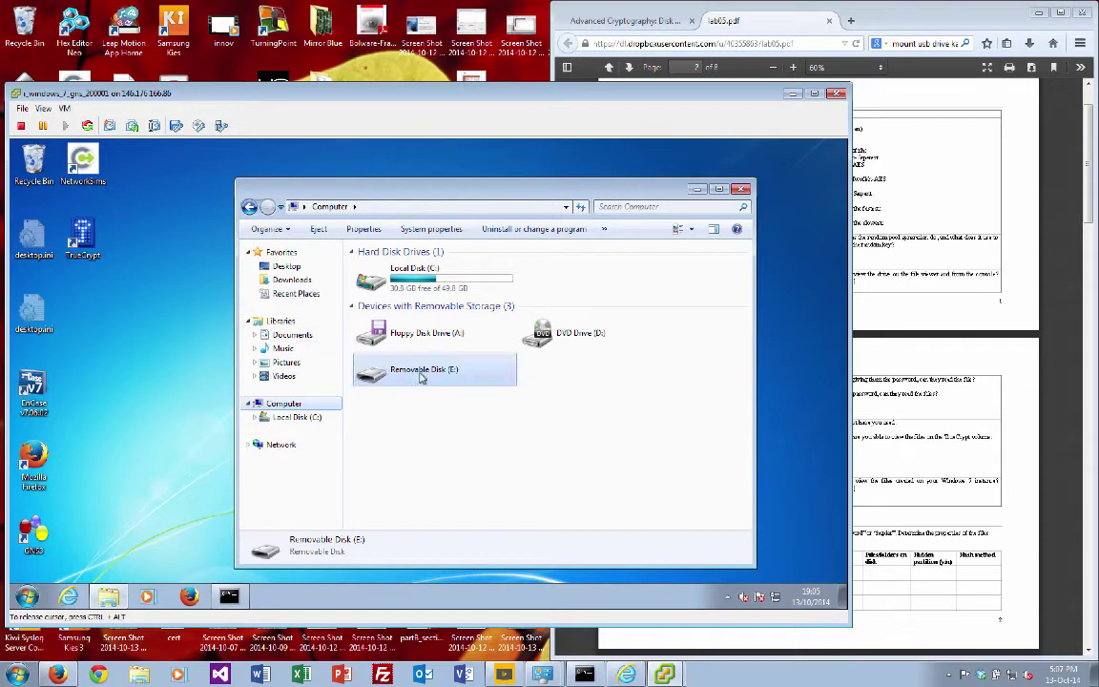
pyautogui.rightClick(421, 377)
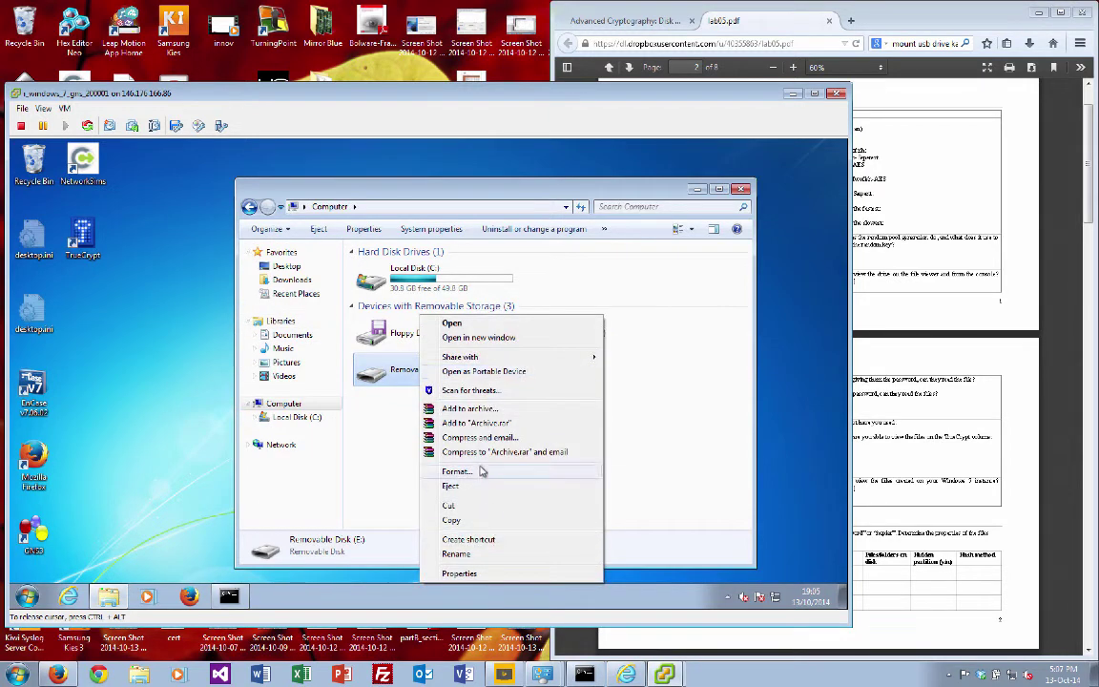
pyautogui.click(481, 475)
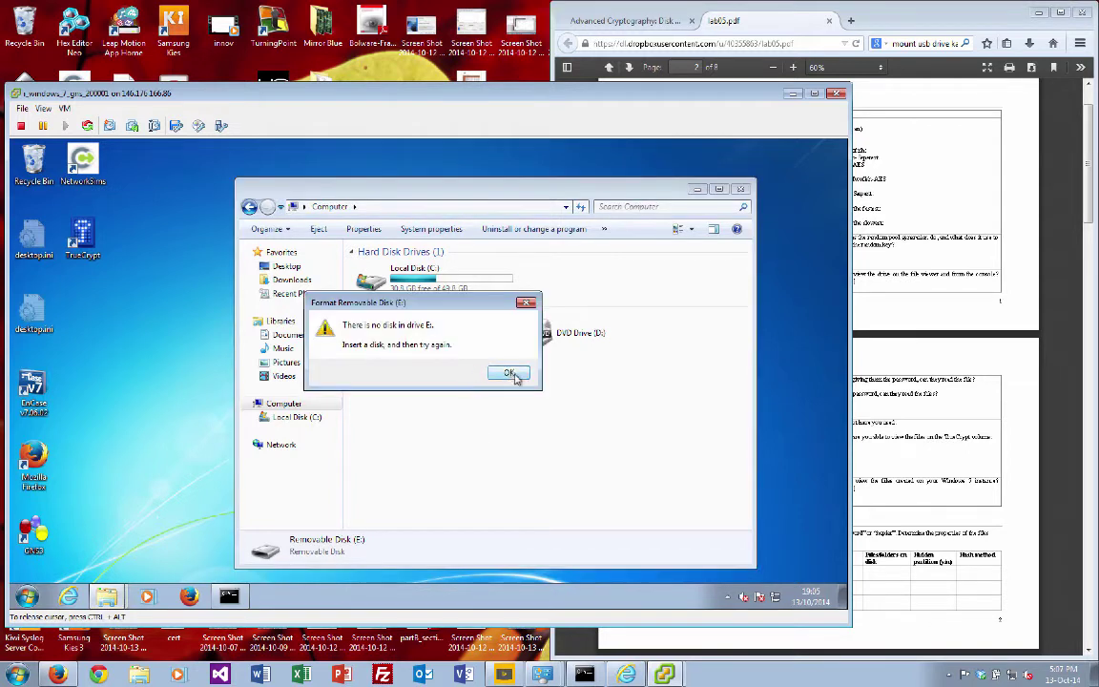
pyautogui.click(510, 373)
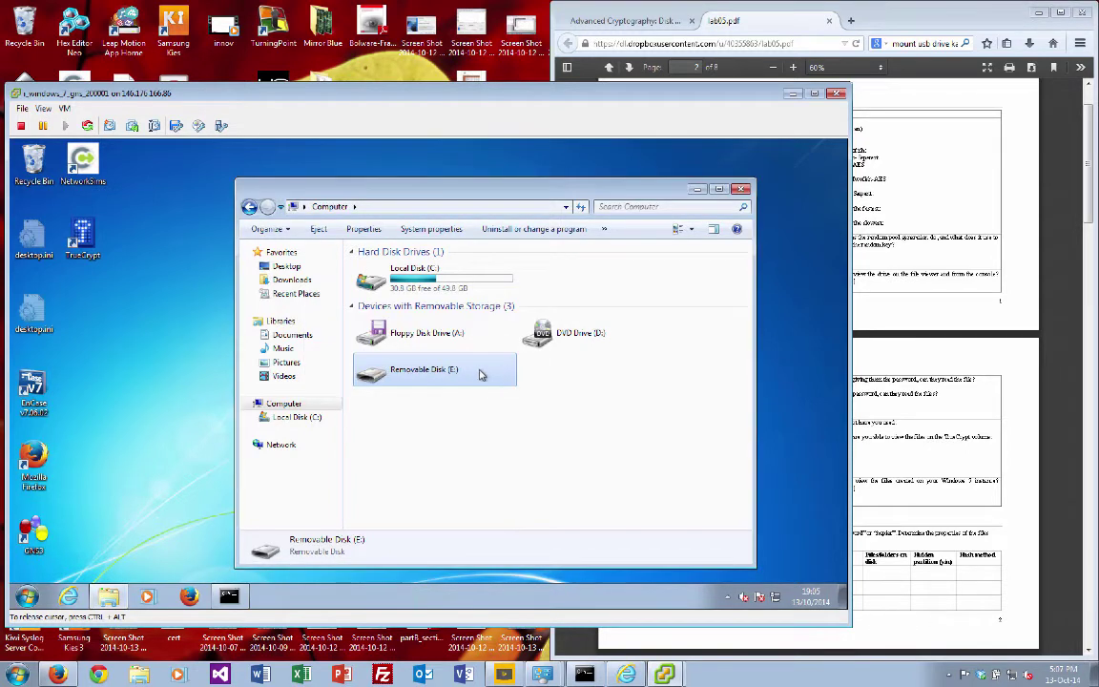
pyautogui.click(480, 437)
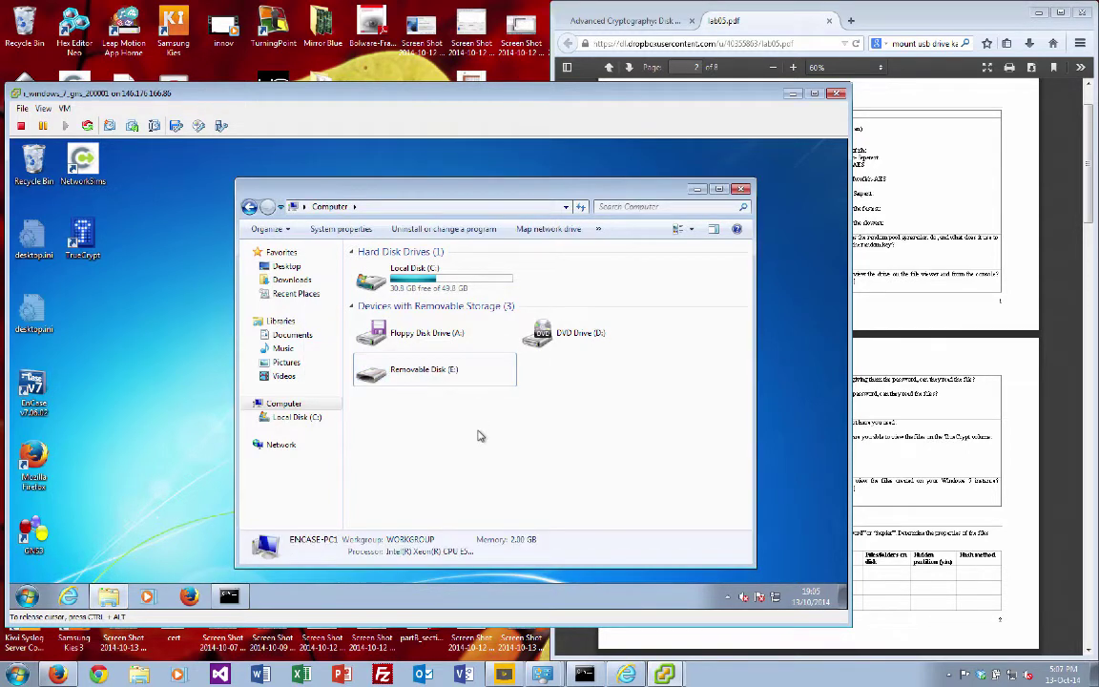
pyautogui.click(277, 417)
pyautogui.click(280, 405)
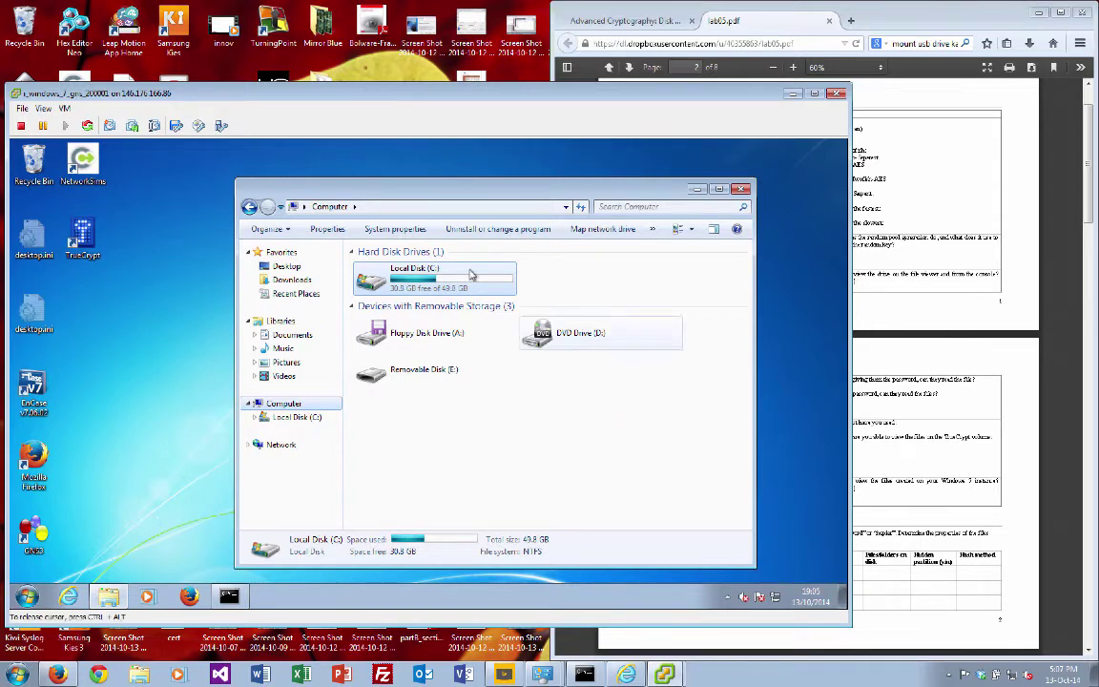
# Step: Attach the Kingston DT 101 G2 device through the VM toolbar's USB menu
pyautogui.click(221, 127)
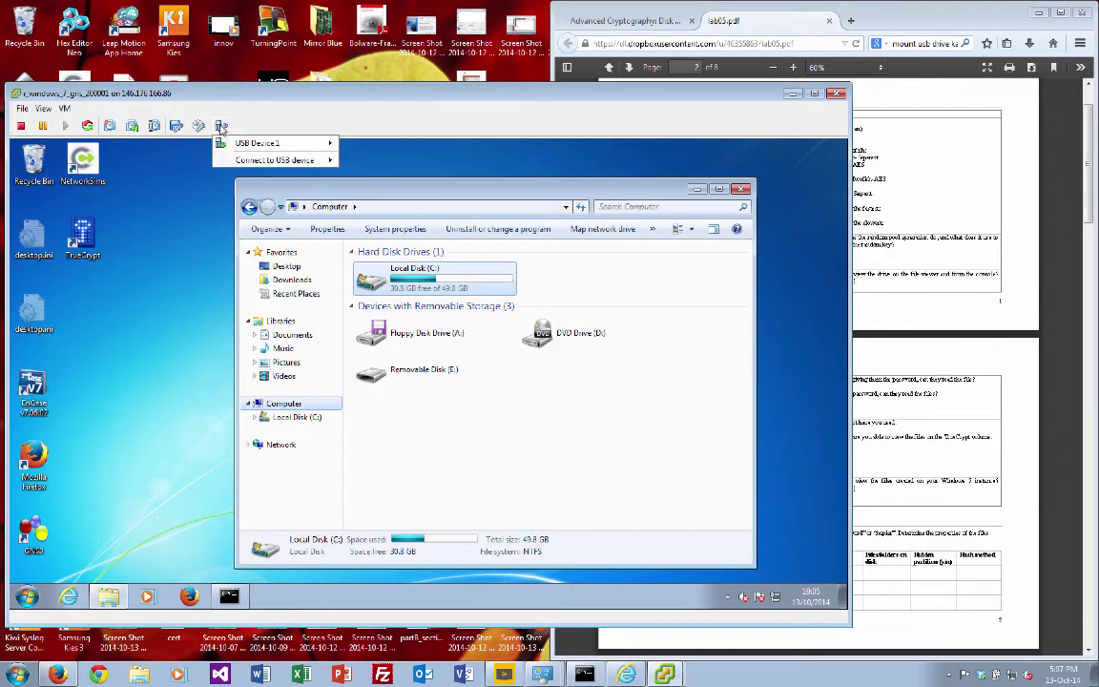
pyautogui.moveTo(253, 145)
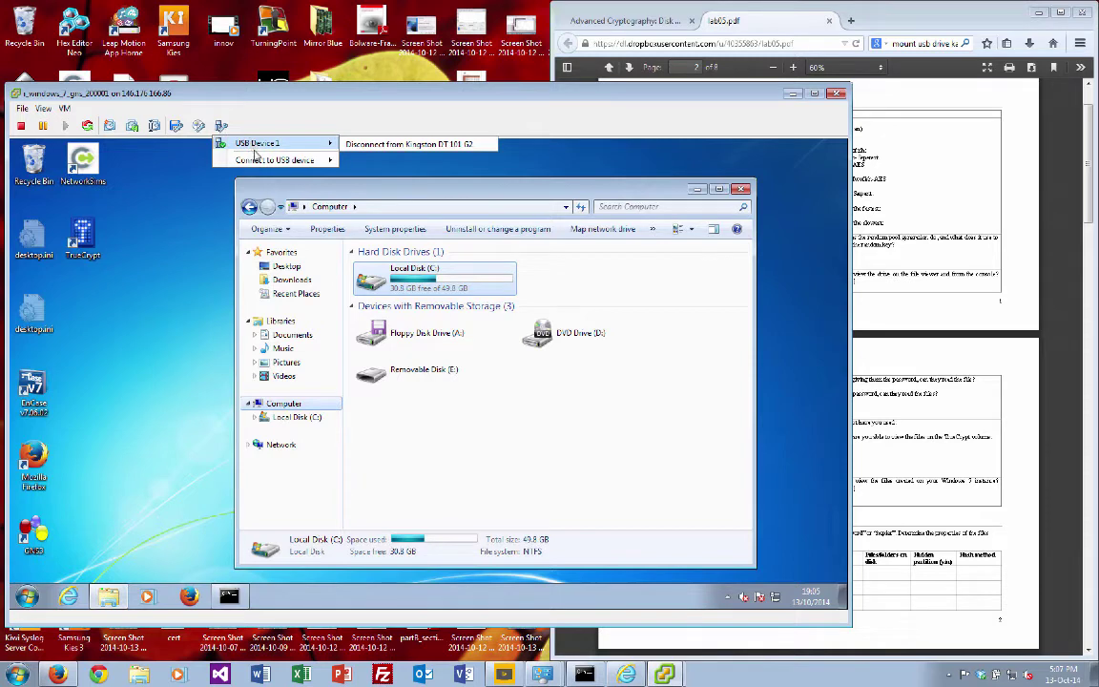
pyautogui.click(499, 453)
pyautogui.click(435, 370)
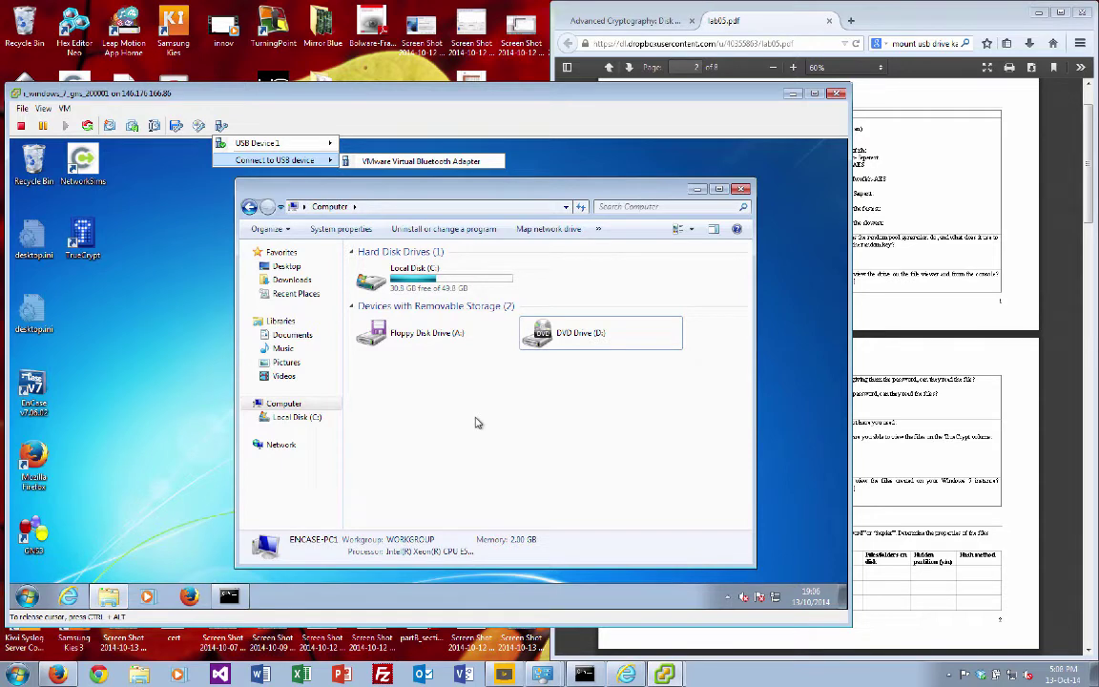
pyautogui.moveTo(262, 143)
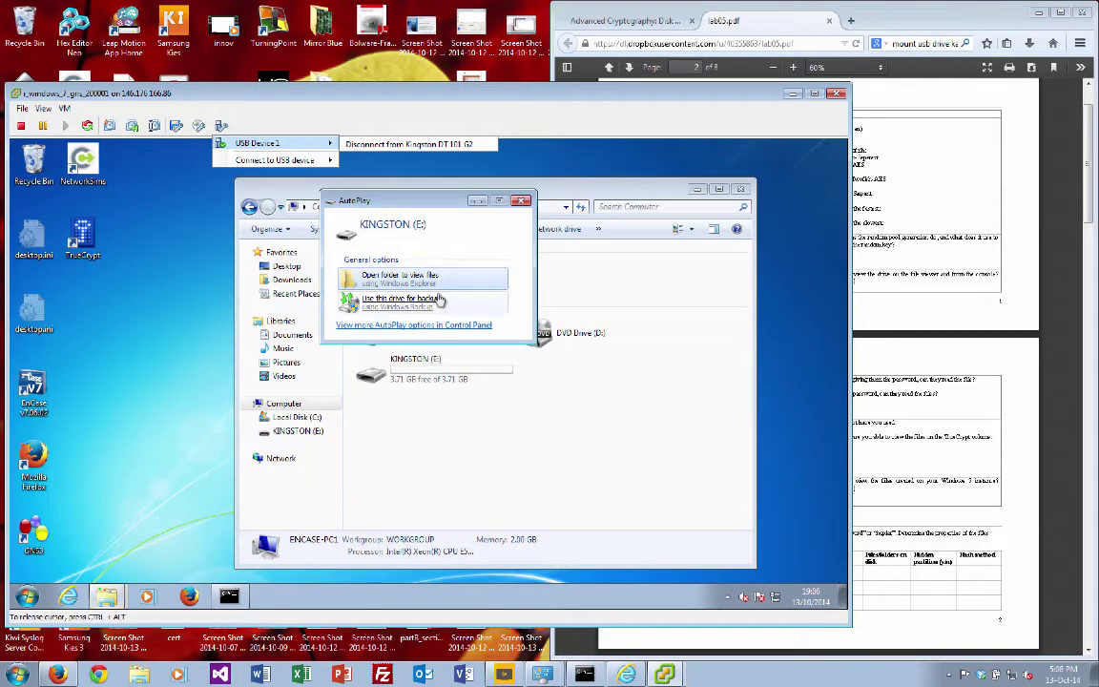
# Step: Open KINGSTON (E:) and permanently delete the tc_lab01 file
pyautogui.click(417, 275)
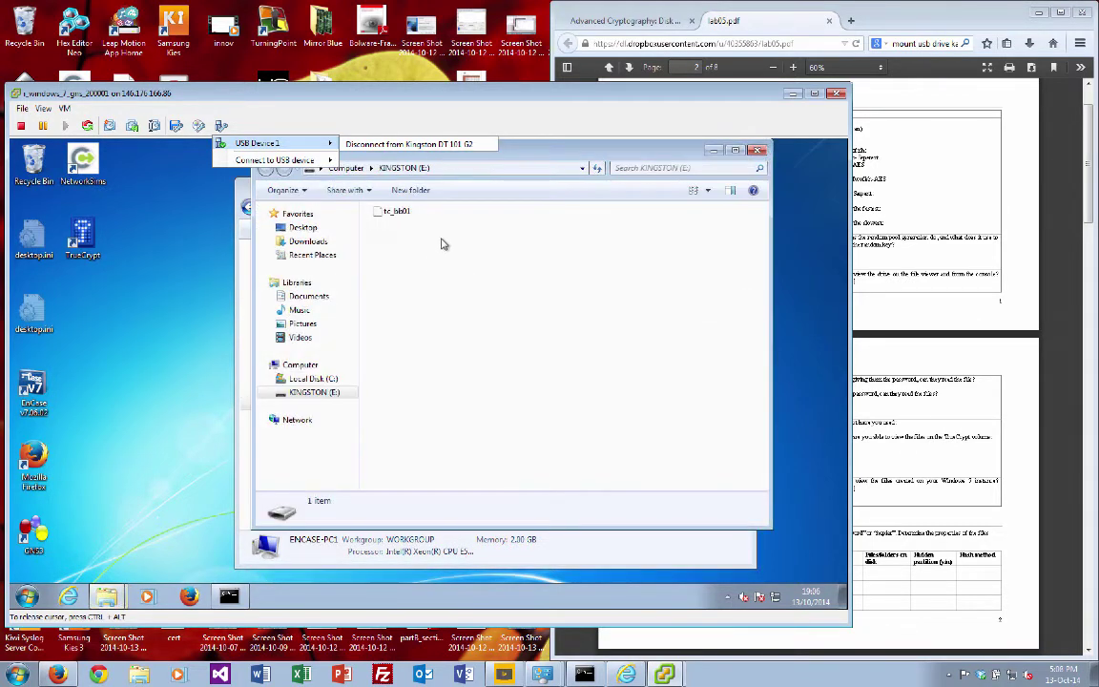
pyautogui.moveTo(465, 153); pyautogui.dragTo(758, 308)
pyautogui.click(615, 352)
pyautogui.press('Delete')
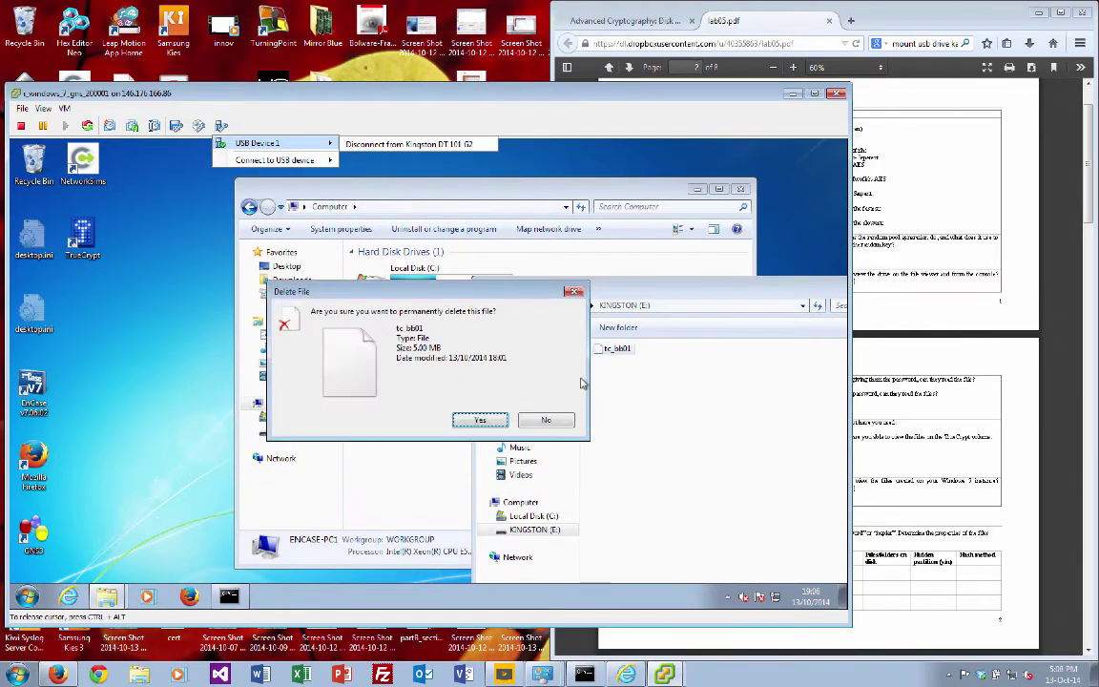
pyautogui.click(487, 421)
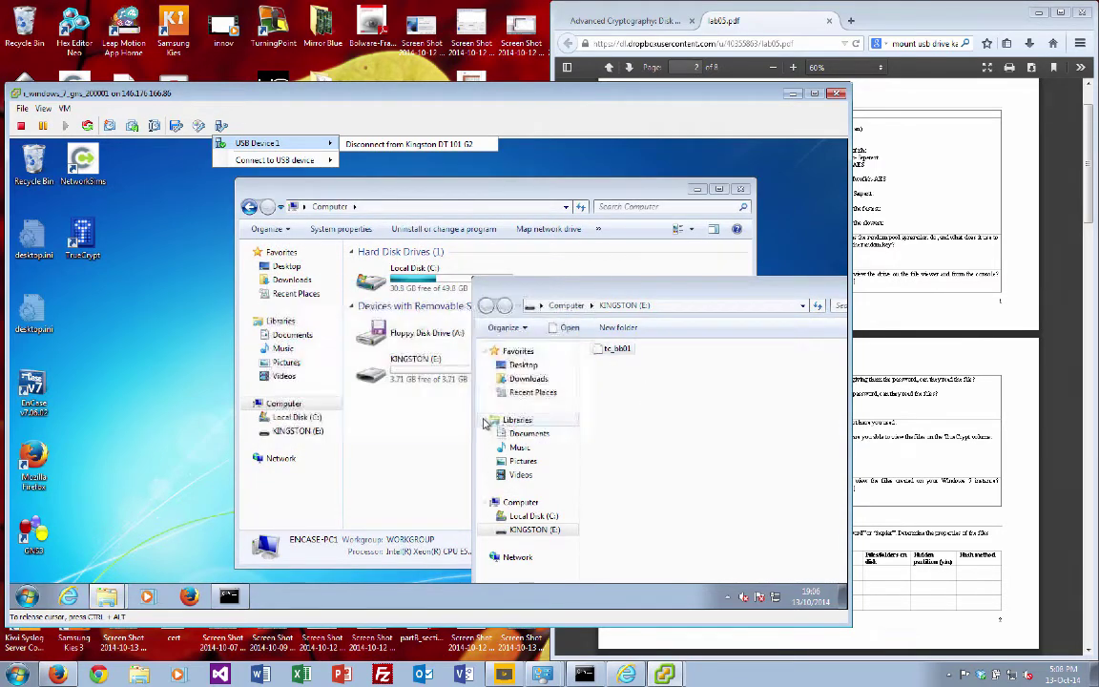
# Step: Drag the tc_bill container from Local Disk (C:) onto KINGSTON (E:)
pyautogui.click(336, 381)
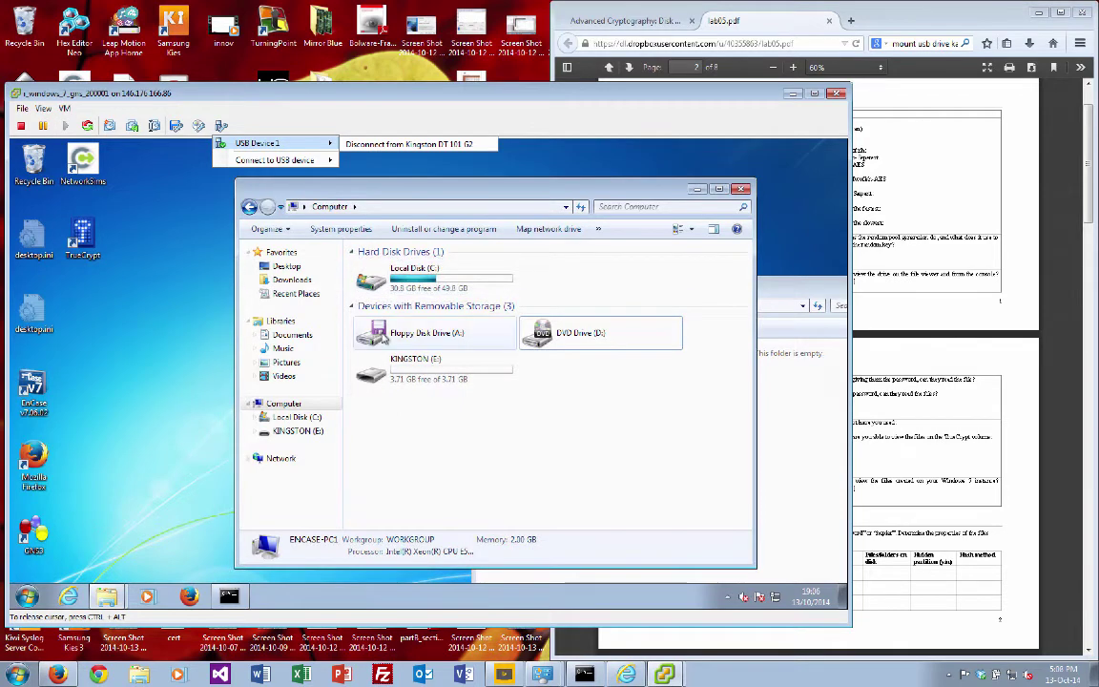
pyautogui.moveTo(409, 195); pyautogui.dragTo(285, 184)
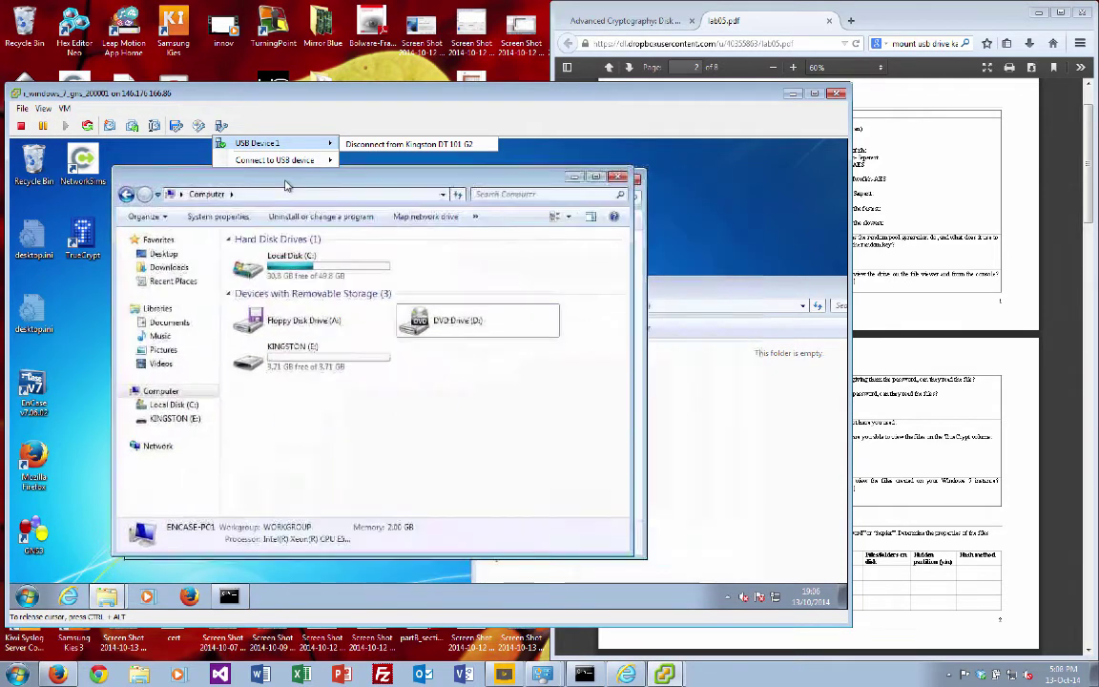
pyautogui.click(171, 405)
pyautogui.moveTo(263, 474); pyautogui.dragTo(729, 449)
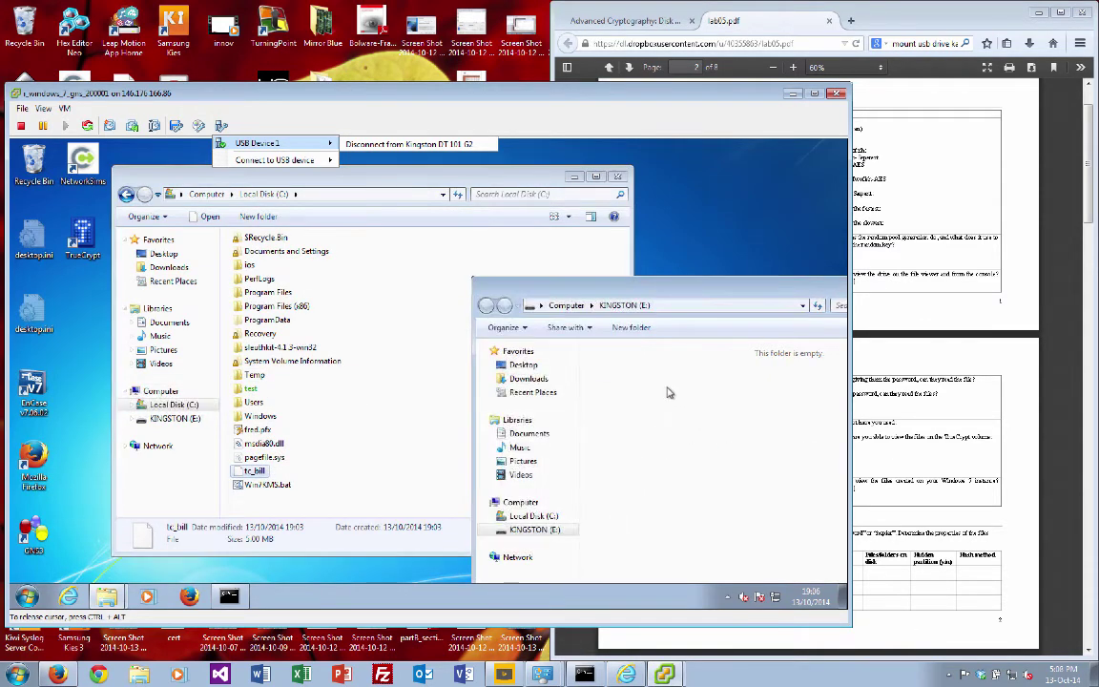
pyautogui.moveTo(630, 286); pyautogui.dragTo(586, 301)
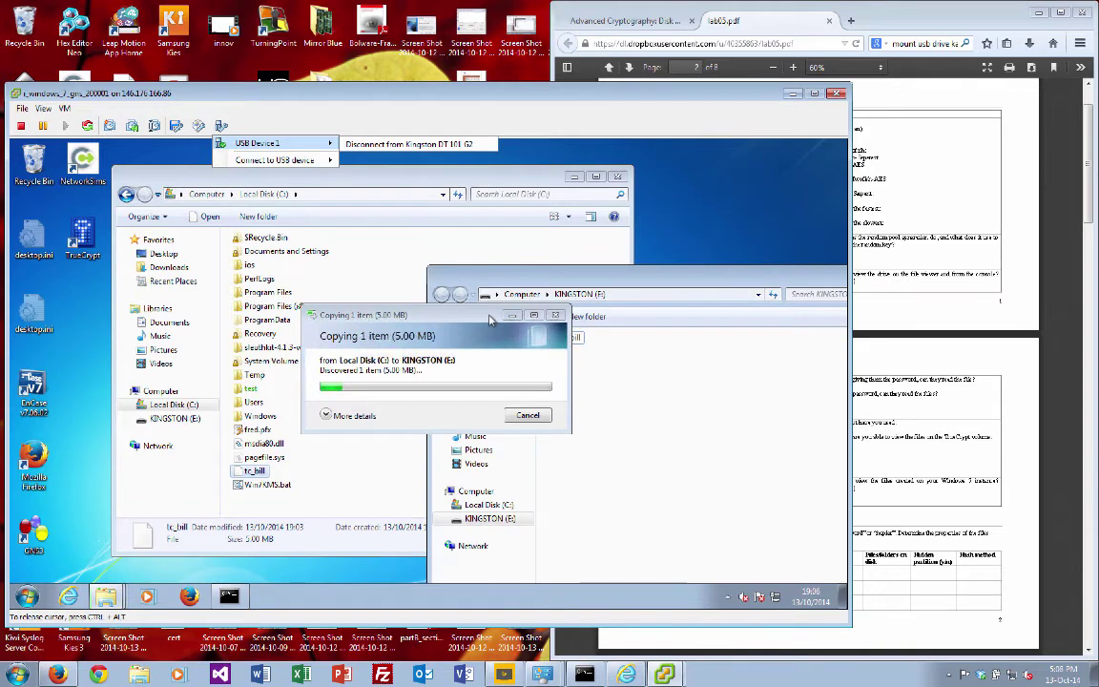
pyautogui.moveTo(484, 318); pyautogui.dragTo(427, 266)
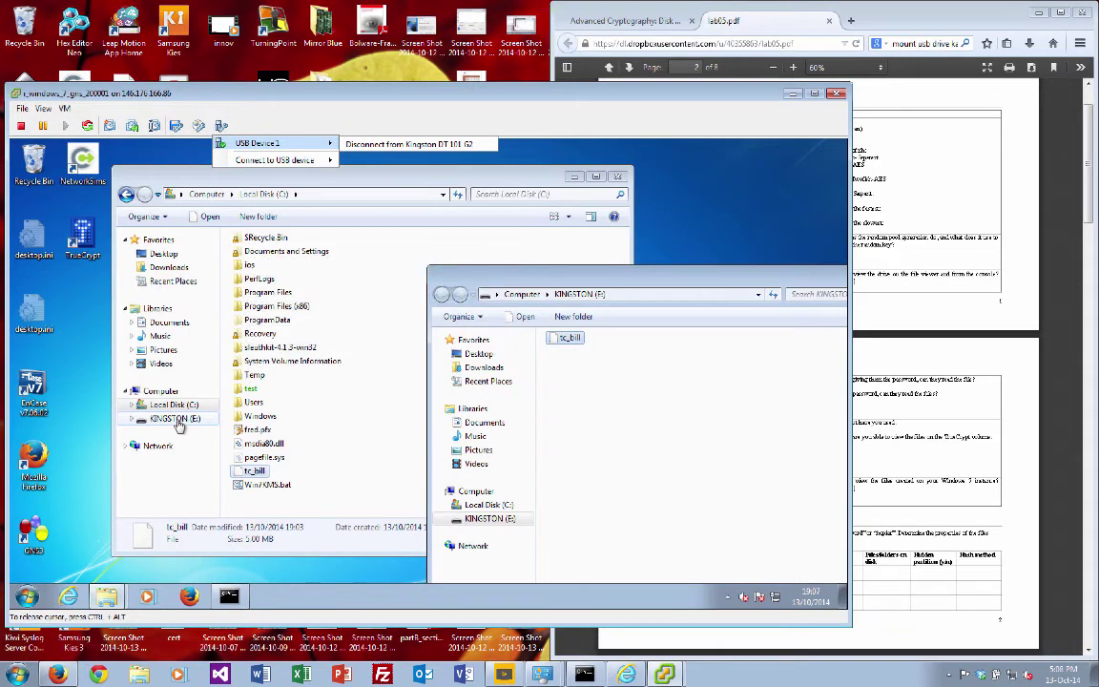
# Step: Eject KINGSTON (E:) from the navigation pane and dismiss the safe-to-remove notice
pyautogui.click(178, 420)
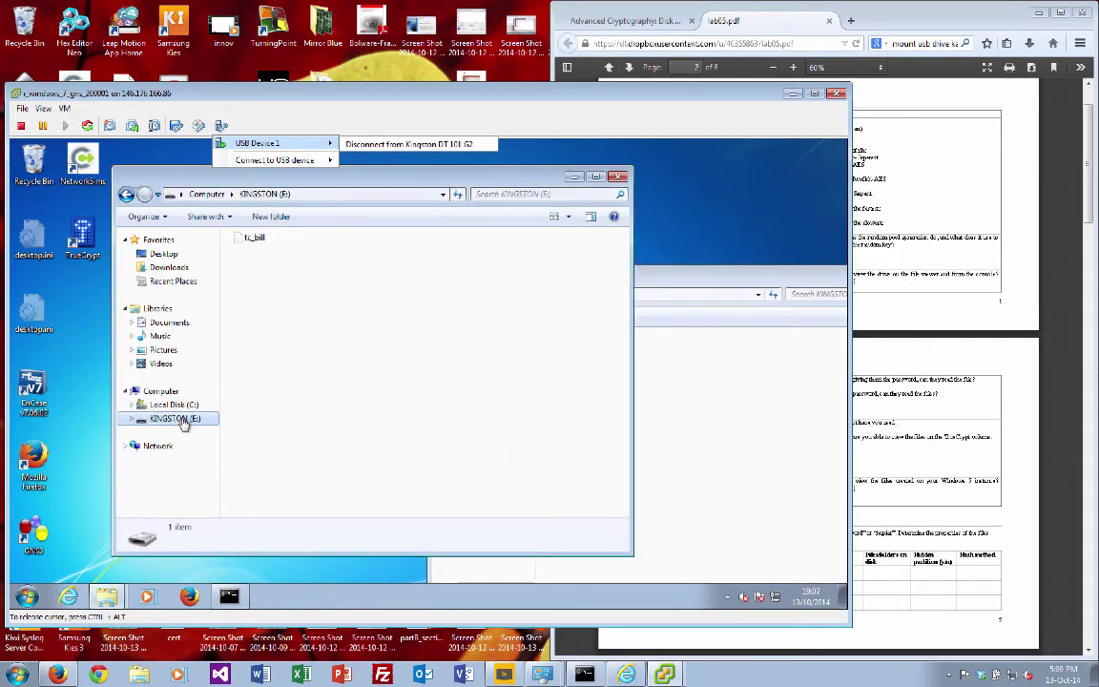
pyautogui.rightClick(183, 423)
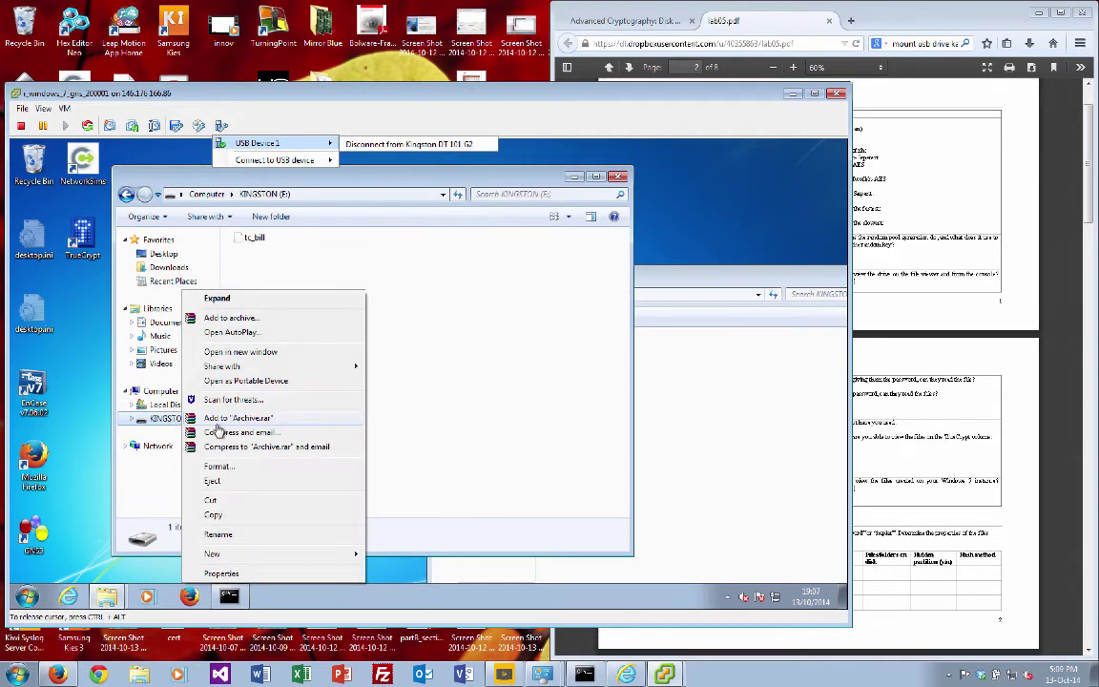
pyautogui.click(235, 484)
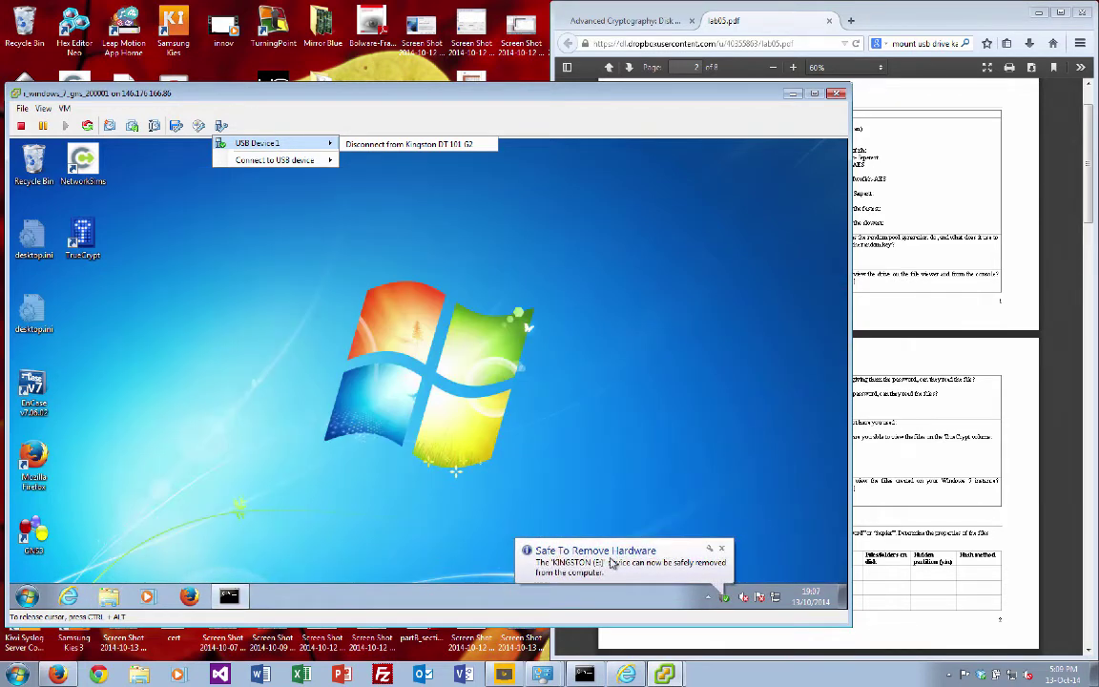
pyautogui.click(722, 549)
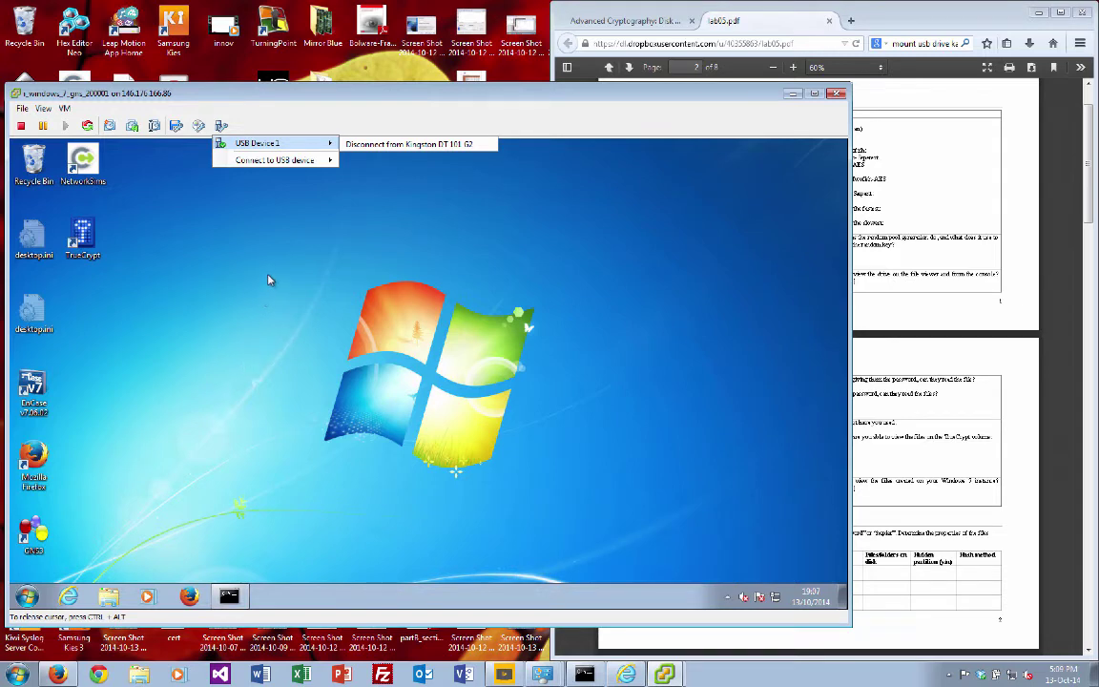
pyautogui.moveTo(286, 96); pyautogui.dragTo(495, 75)
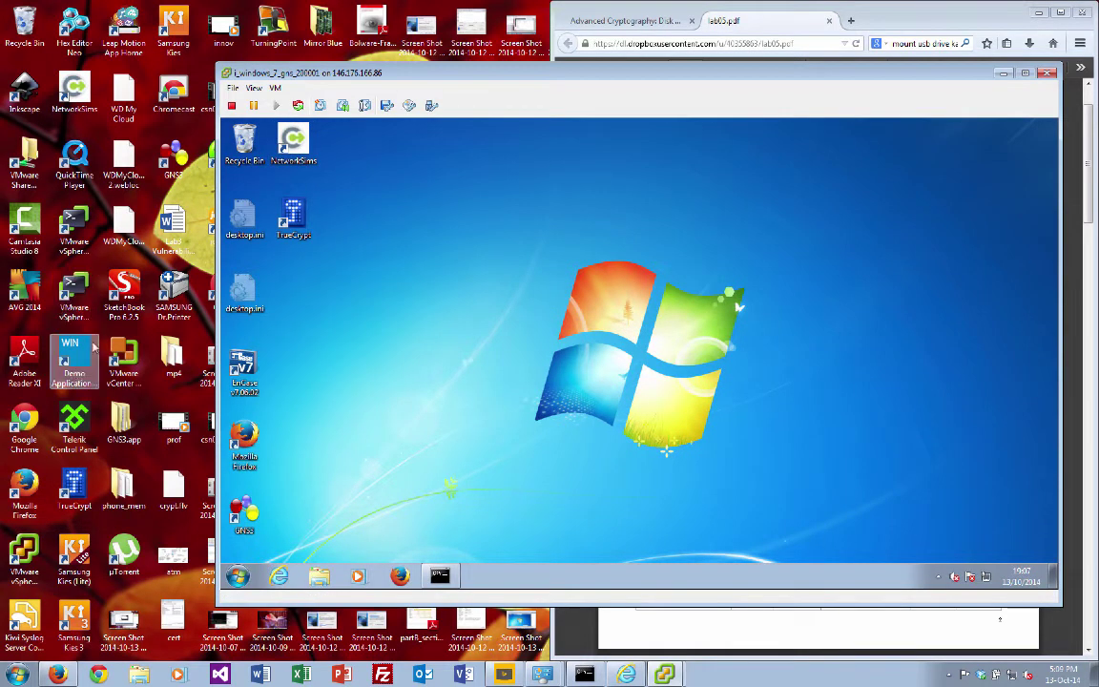
# Step: Open the i_kali VM's console from the vSphere inventory and enlarge it
pyautogui.click(664, 674)
pyautogui.click(665, 625)
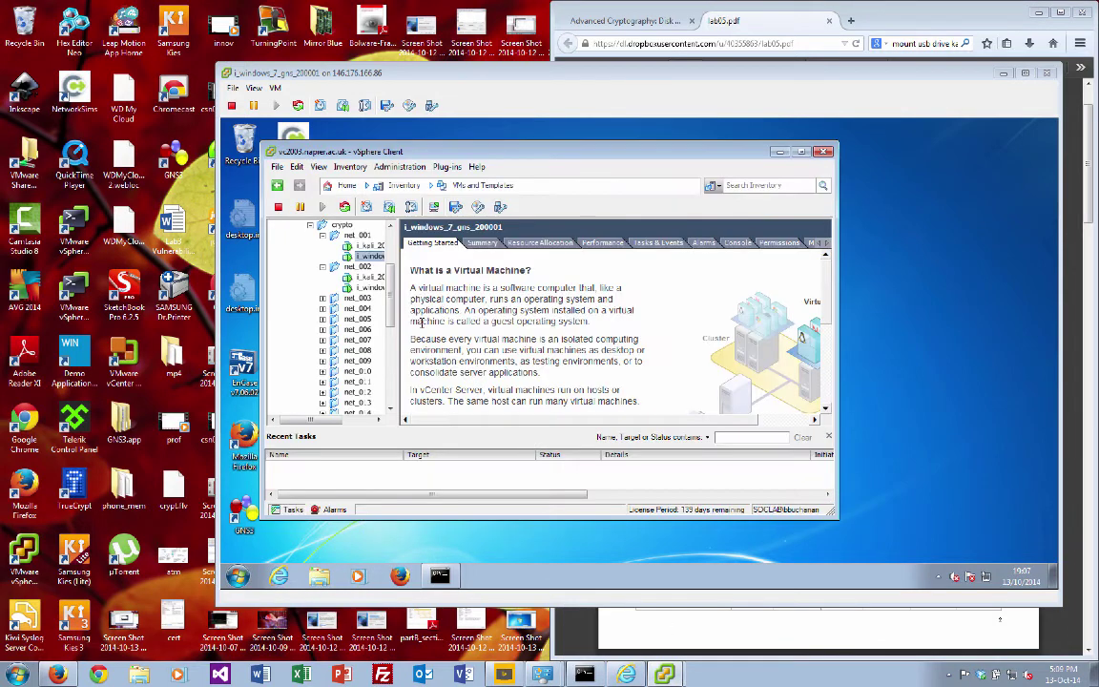
pyautogui.click(375, 247)
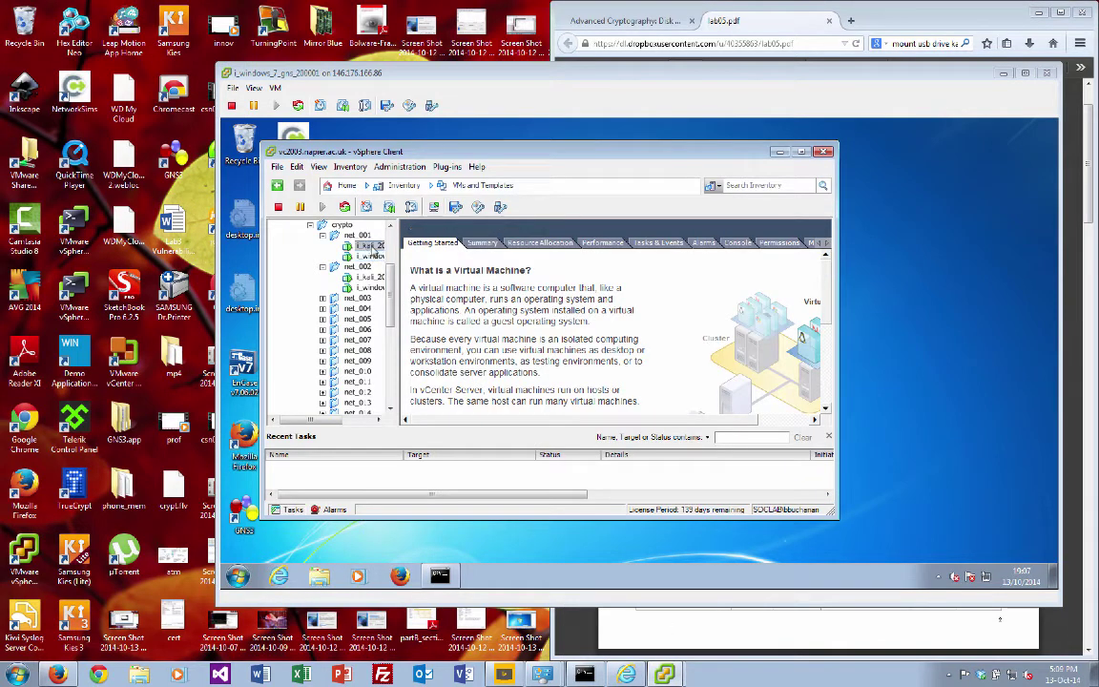
pyautogui.rightClick(372, 252)
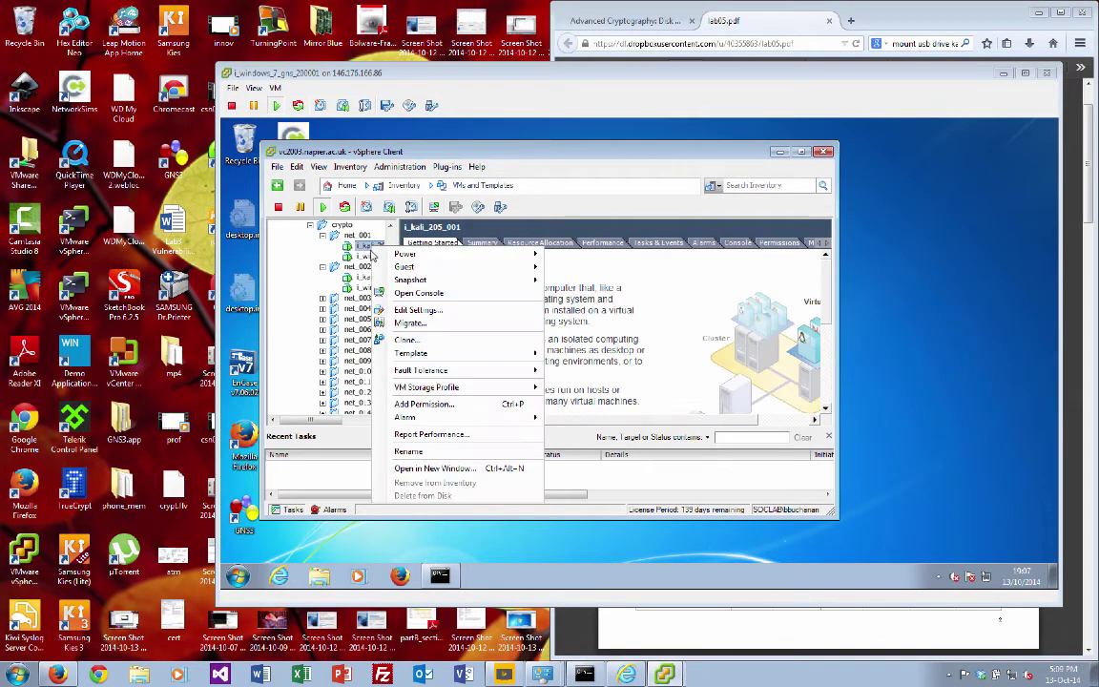
pyautogui.click(418, 293)
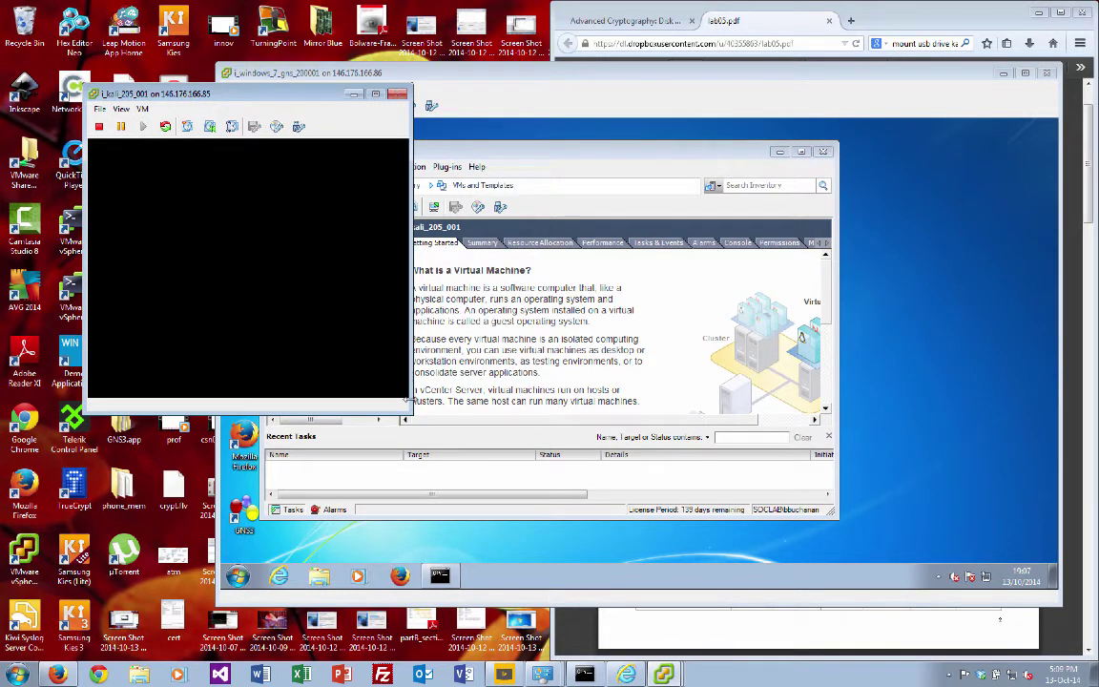
pyautogui.moveTo(409, 413); pyautogui.dragTo(672, 540)
# Step: Open Kali's Computer file browser, then check which USB devices can connect to Kali
pyautogui.click(383, 287)
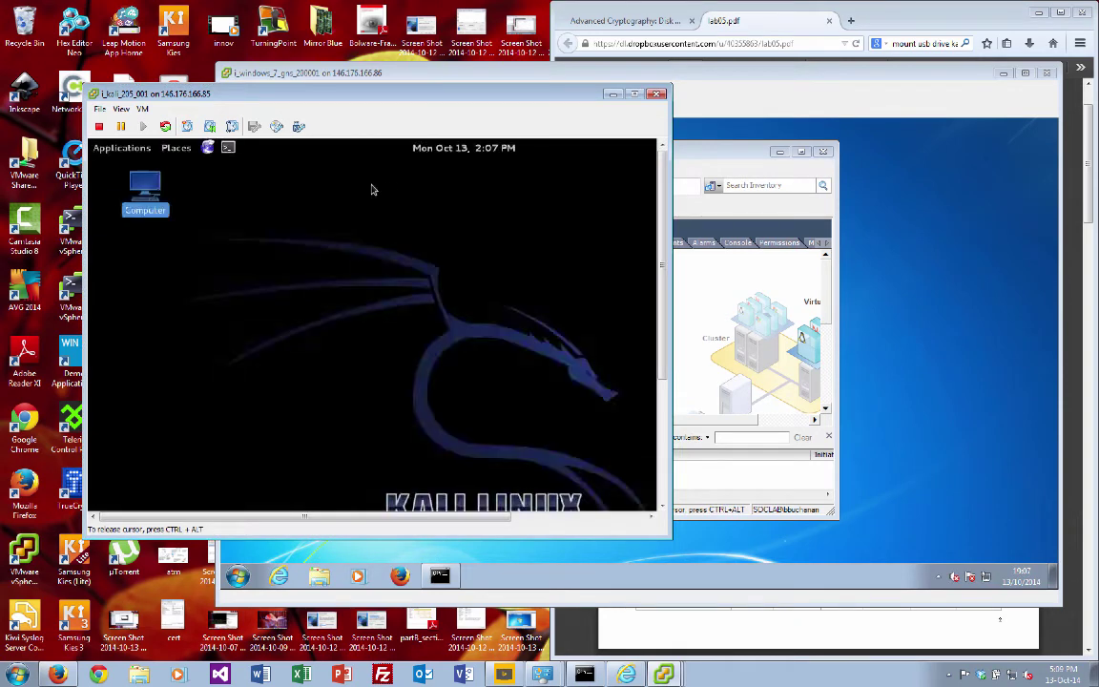
pyautogui.doubleClick(145, 189)
pyautogui.hotkey('ctrl', 'alt')
pyautogui.click(299, 126)
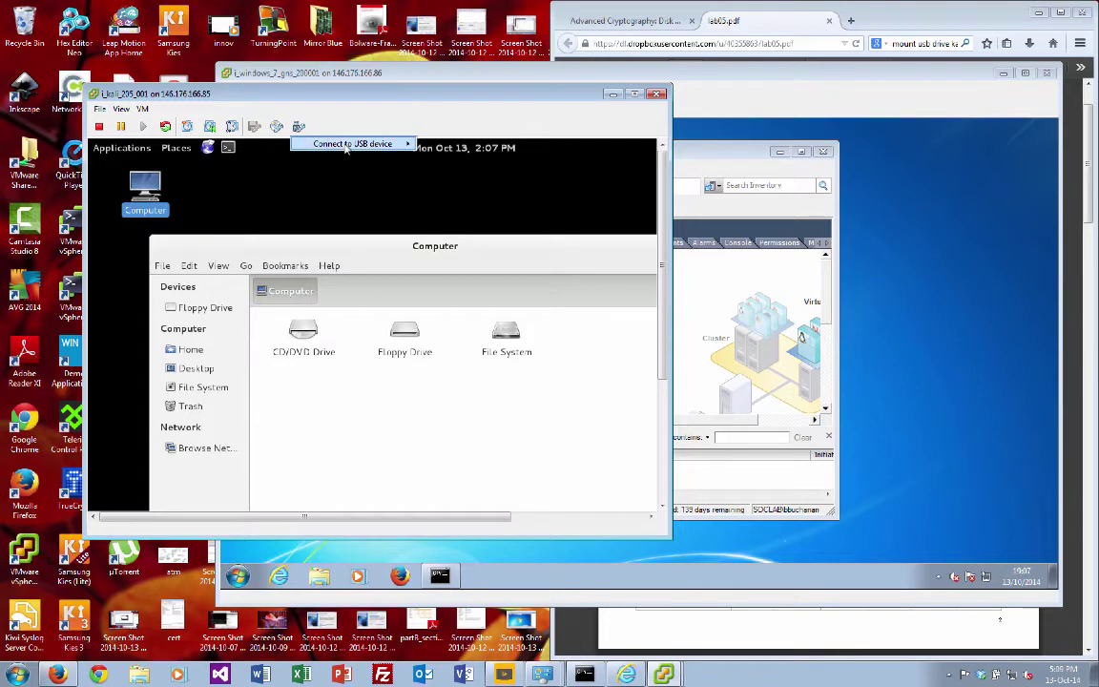
pyautogui.moveTo(313, 141)
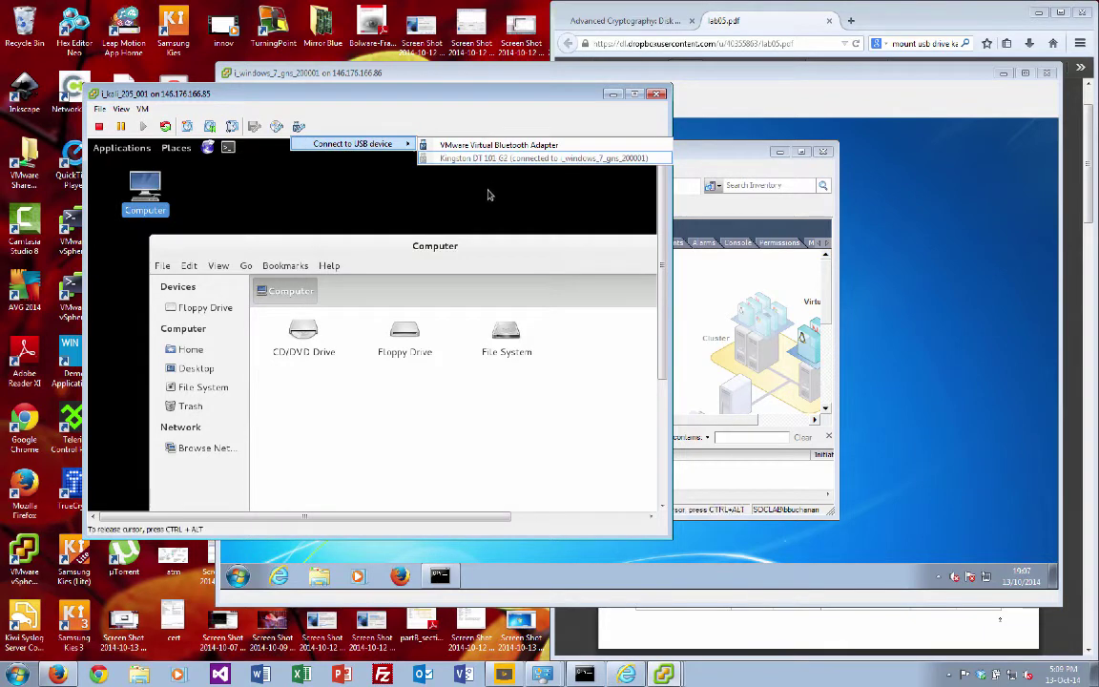
# Step: Disconnect the Kingston DT 101 G2 from the Windows 7 VM via USB Device 1, confirming
pyautogui.click(455, 73)
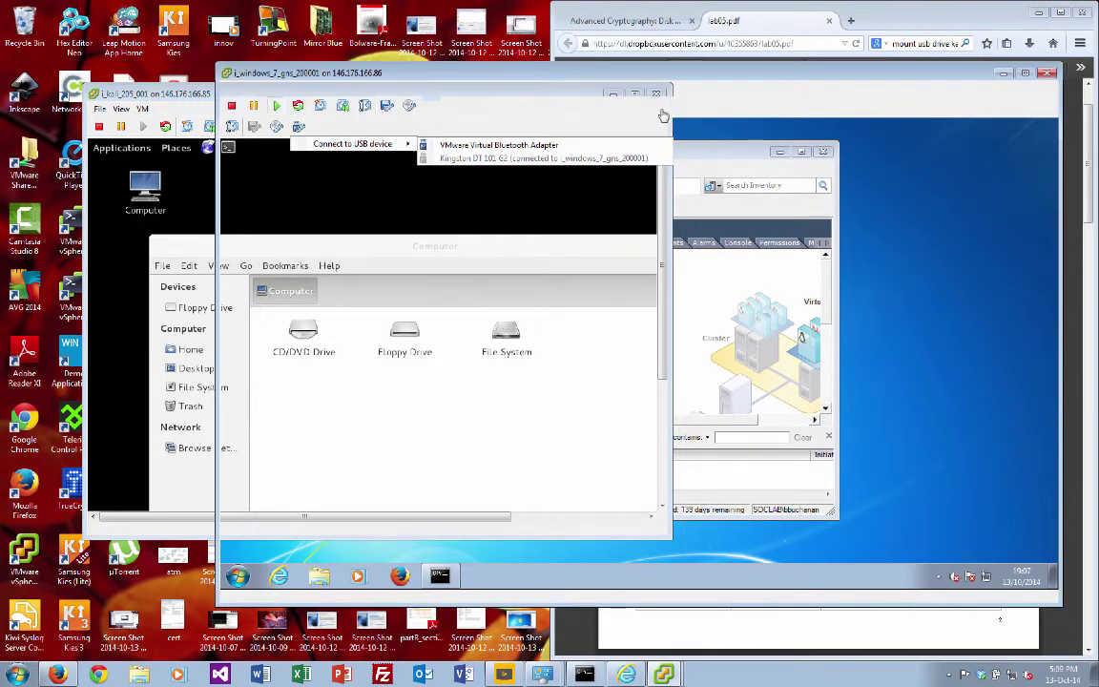
pyautogui.click(430, 106)
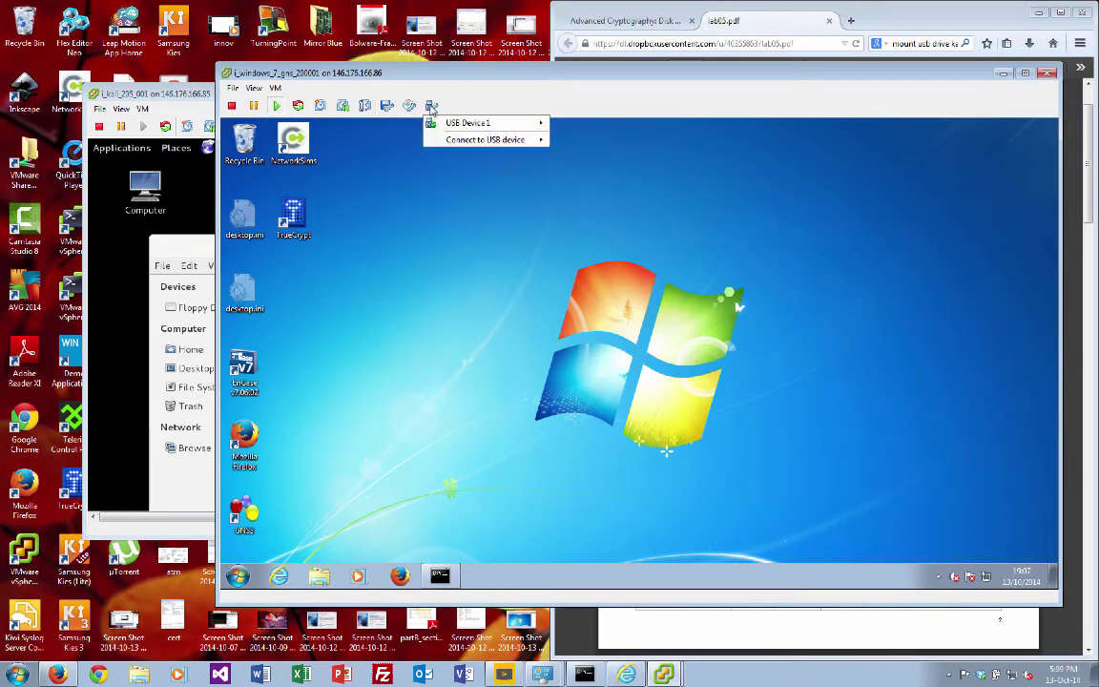
pyautogui.moveTo(468, 127)
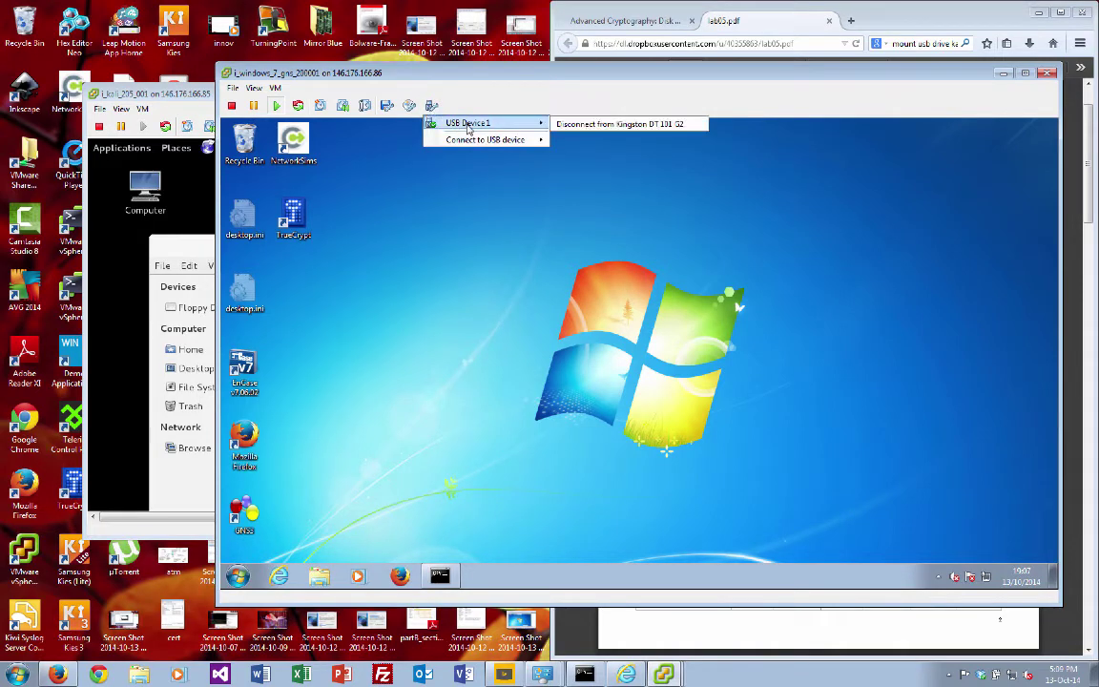
pyautogui.click(593, 125)
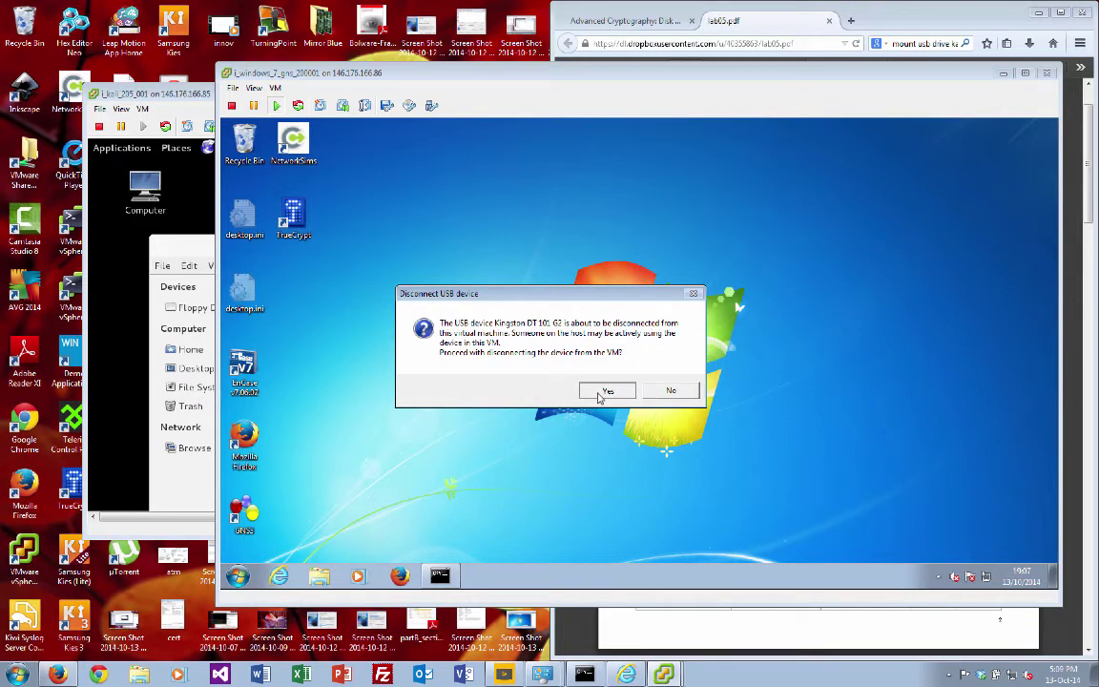
pyautogui.click(607, 391)
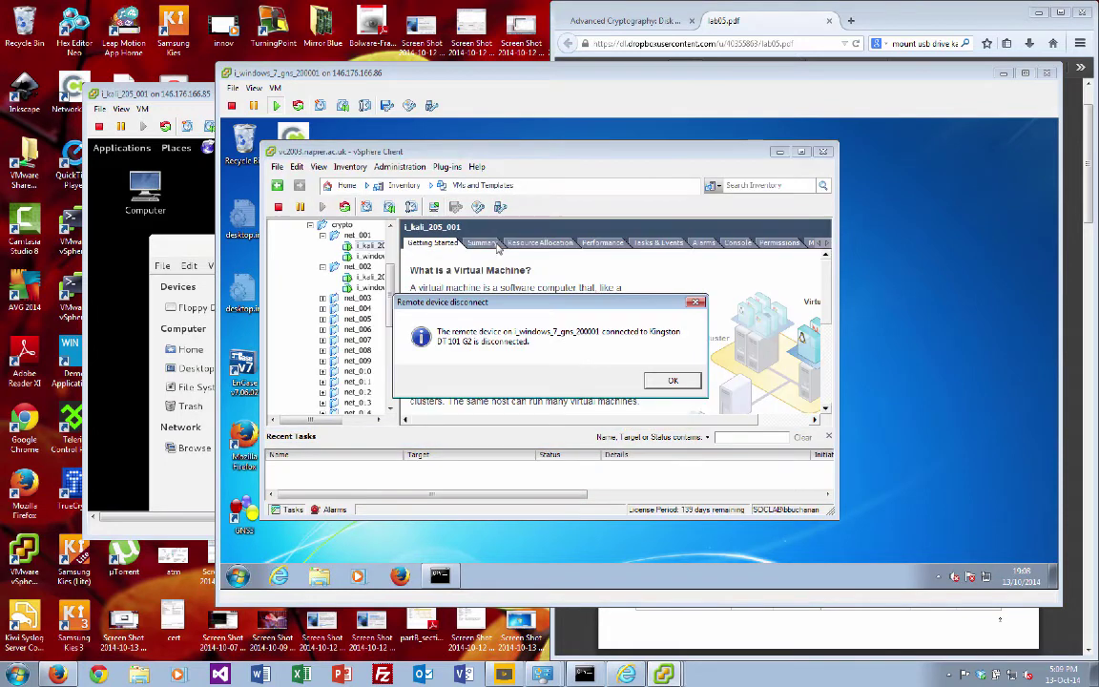
pyautogui.click(673, 379)
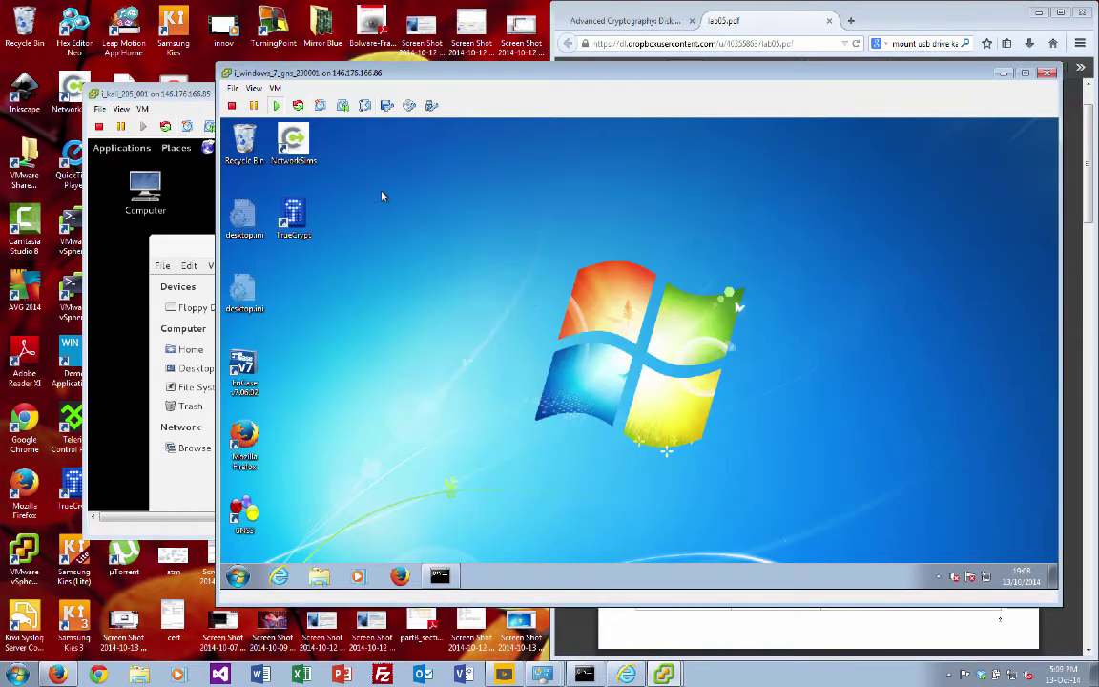
# Step: Connect the Kingston DT 101 G2 to the Kali VM, enlarge the console and select the drive
pyautogui.click(186, 93)
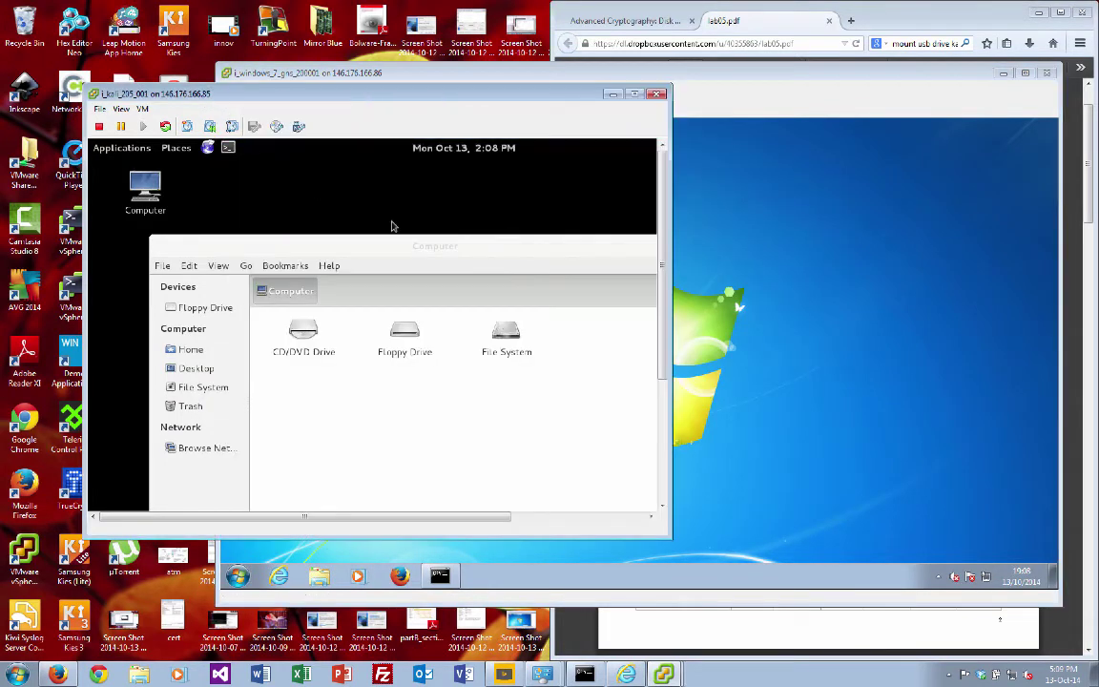
pyautogui.click(298, 127)
pyautogui.moveTo(334, 141)
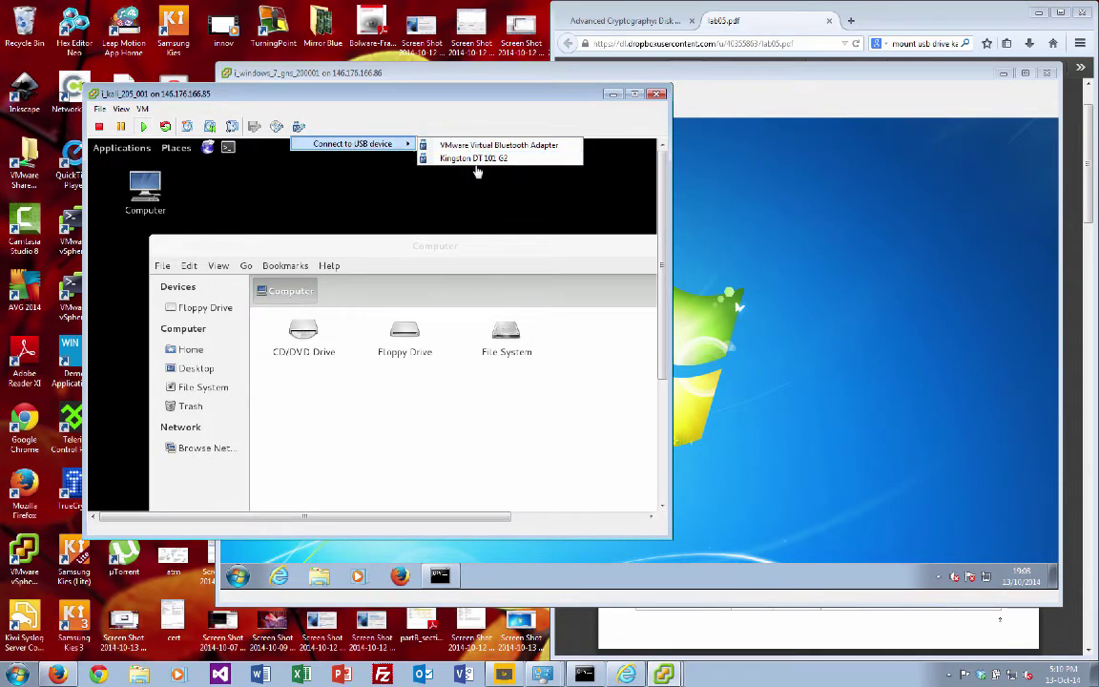
pyautogui.click(475, 159)
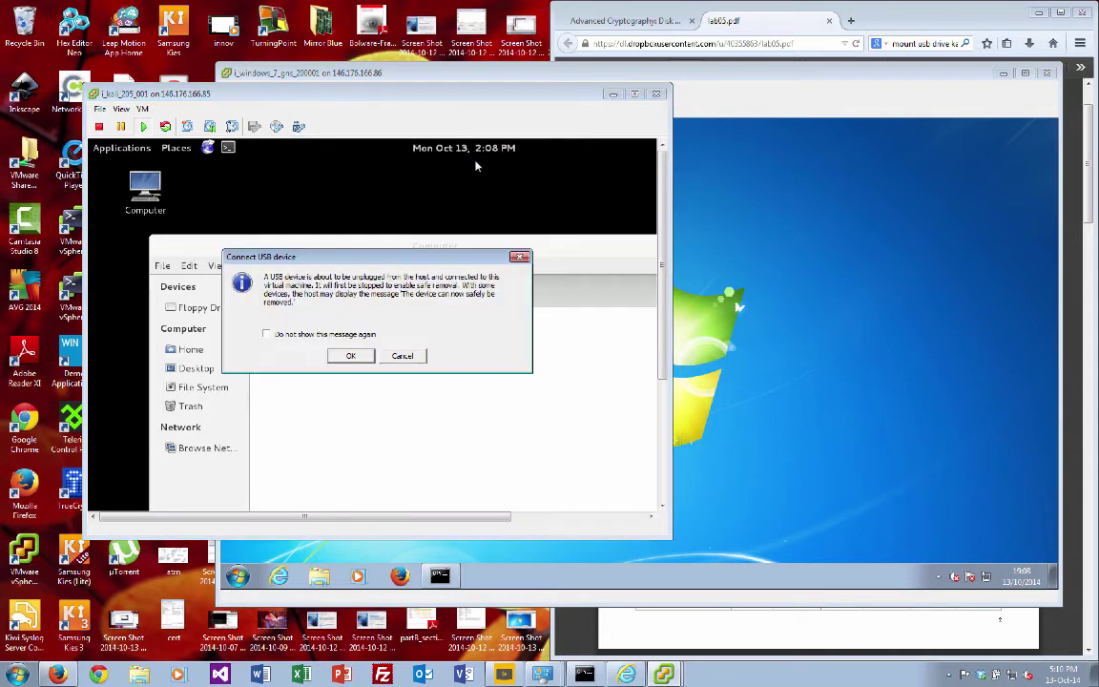
pyautogui.click(352, 356)
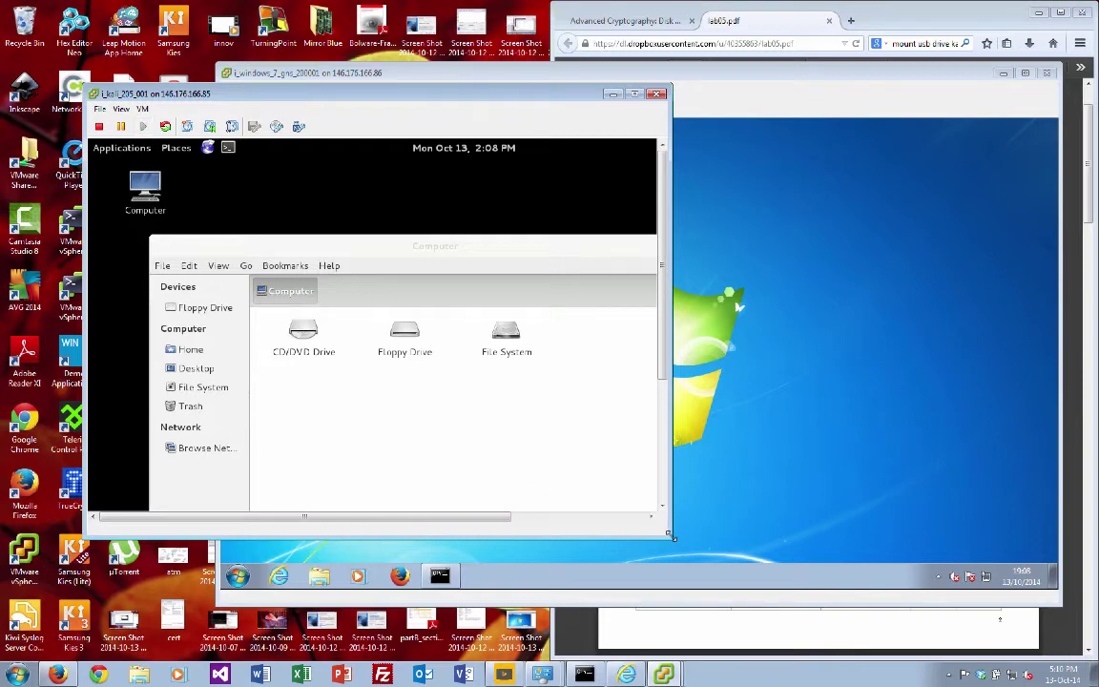
pyautogui.moveTo(672, 537); pyautogui.dragTo(749, 594)
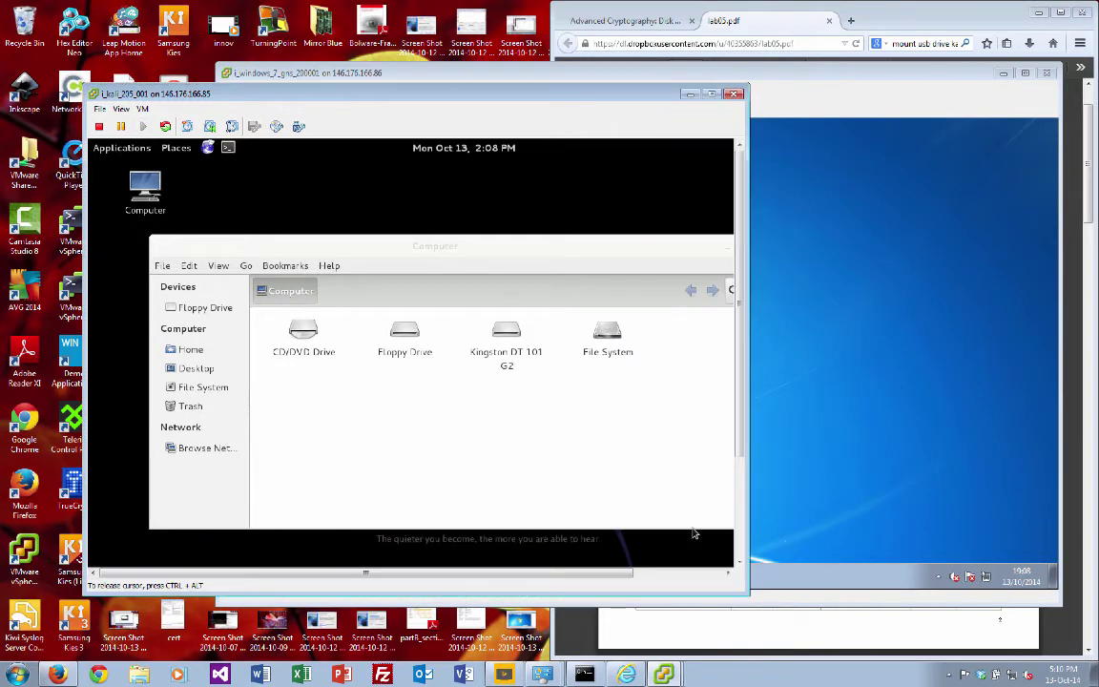
pyautogui.click(508, 343)
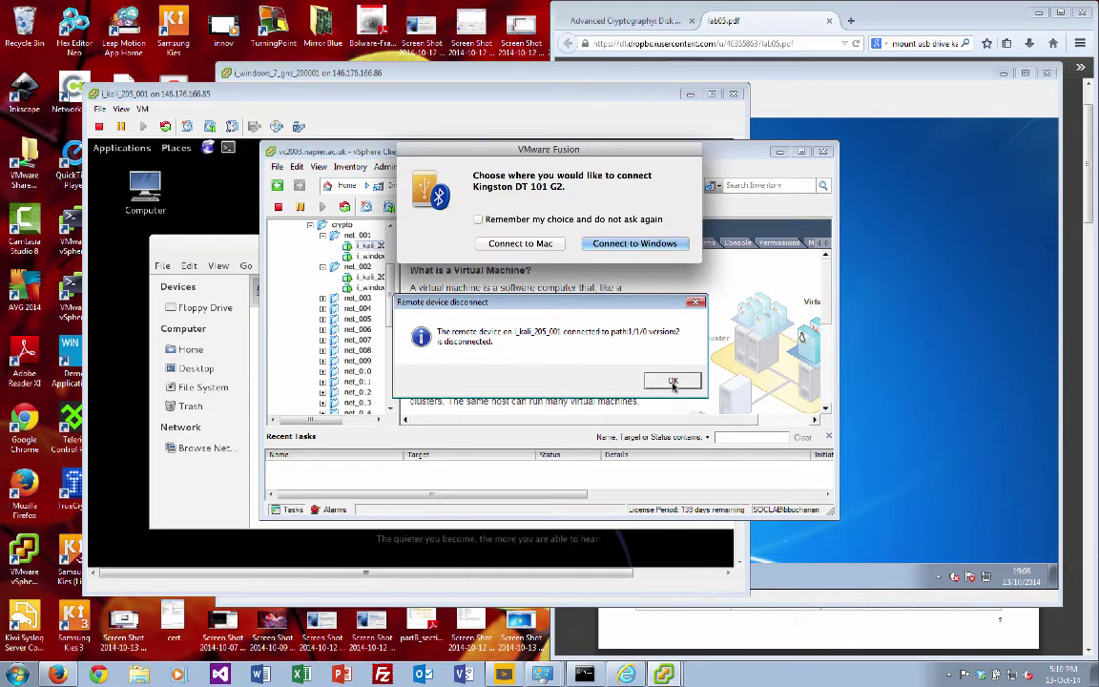
# Step: Release the drive via Connect to Windows, then reattach the Kingston DT 101 G2 to Kali
pyautogui.click(633, 244)
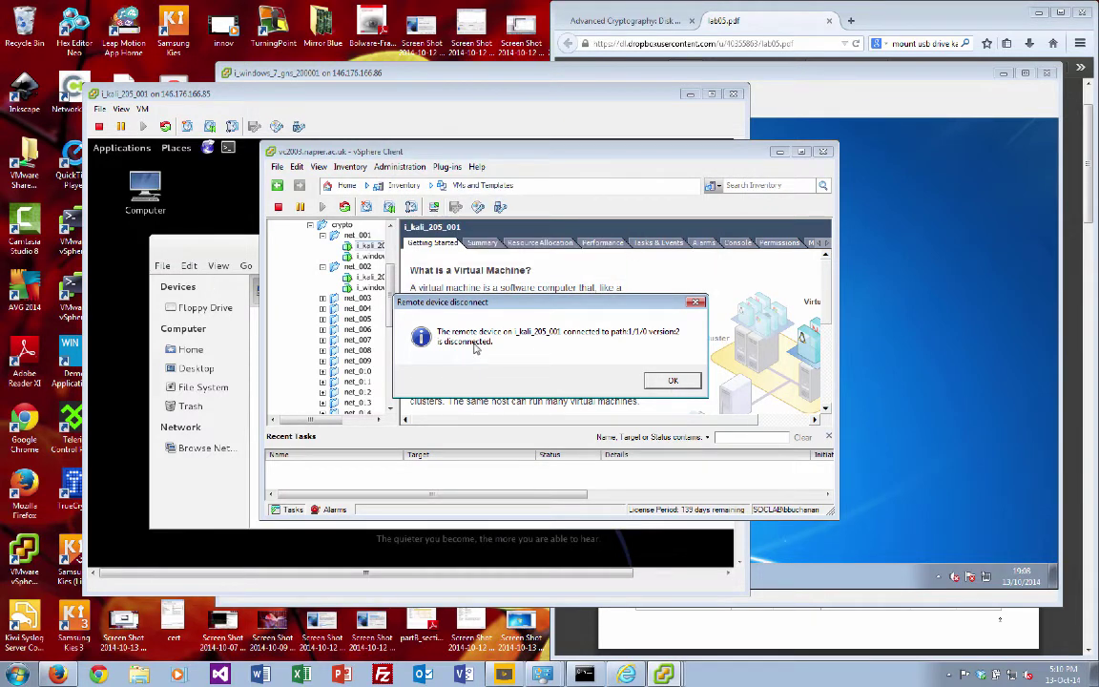
pyautogui.click(677, 382)
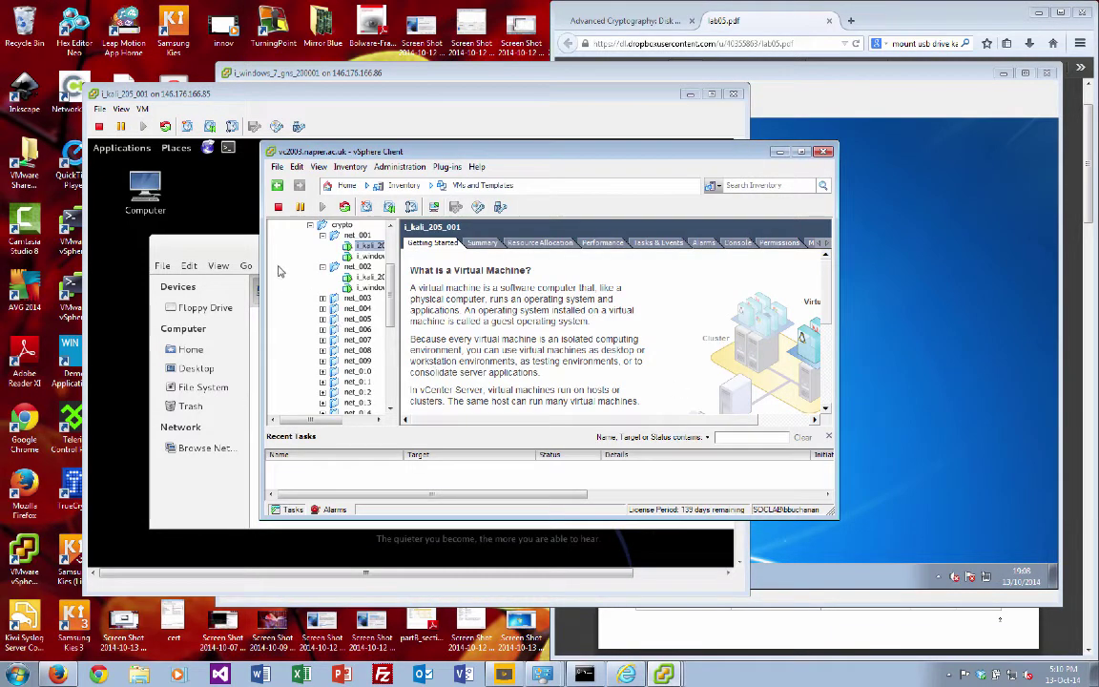
pyautogui.click(206, 231)
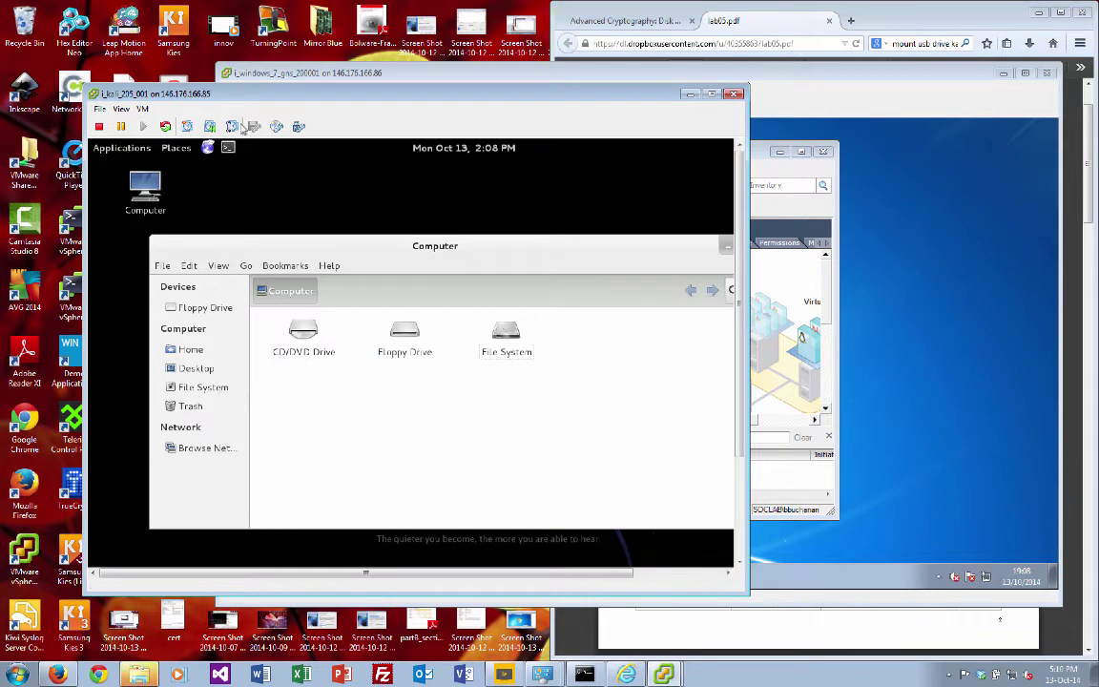
pyautogui.click(299, 128)
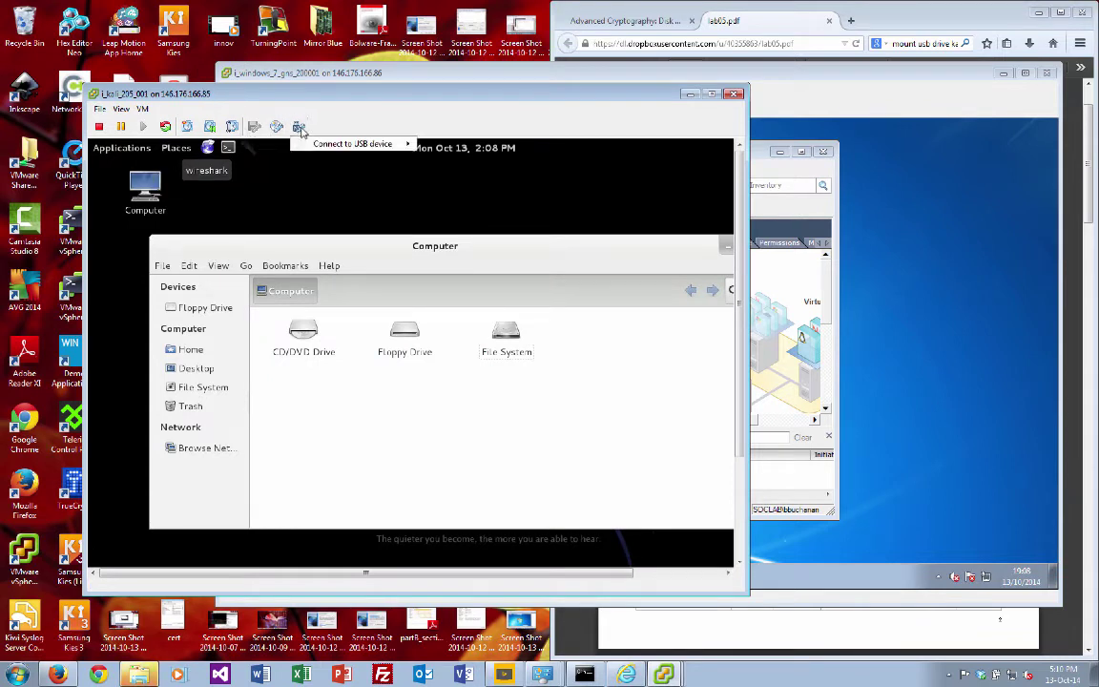
pyautogui.moveTo(344, 143)
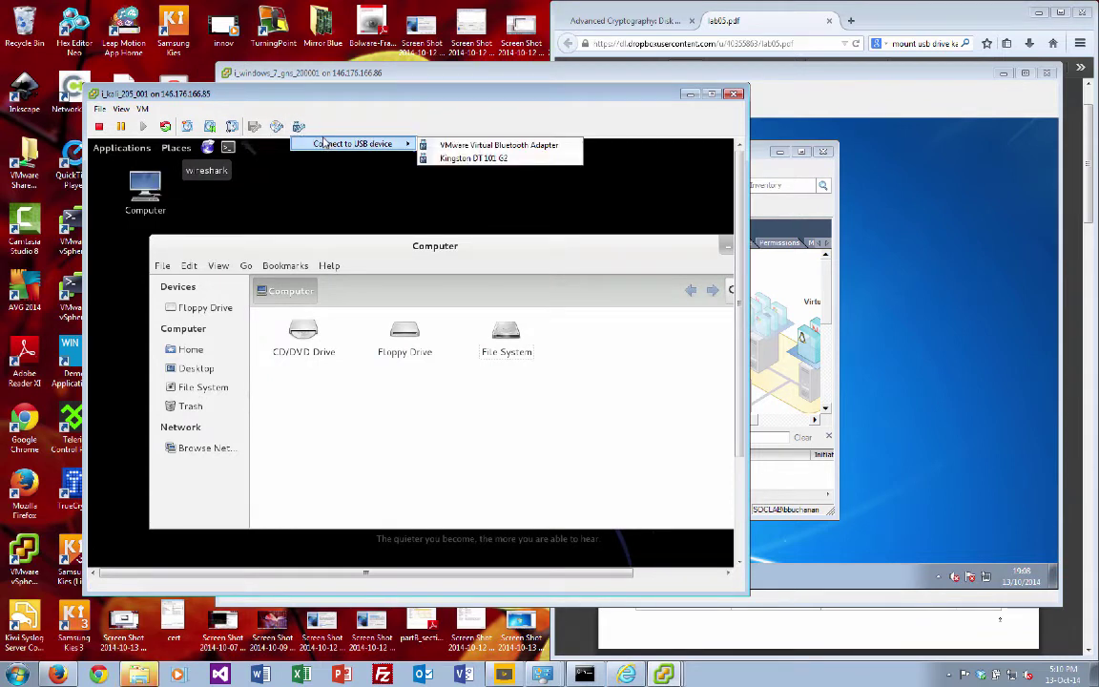
pyautogui.click(515, 164)
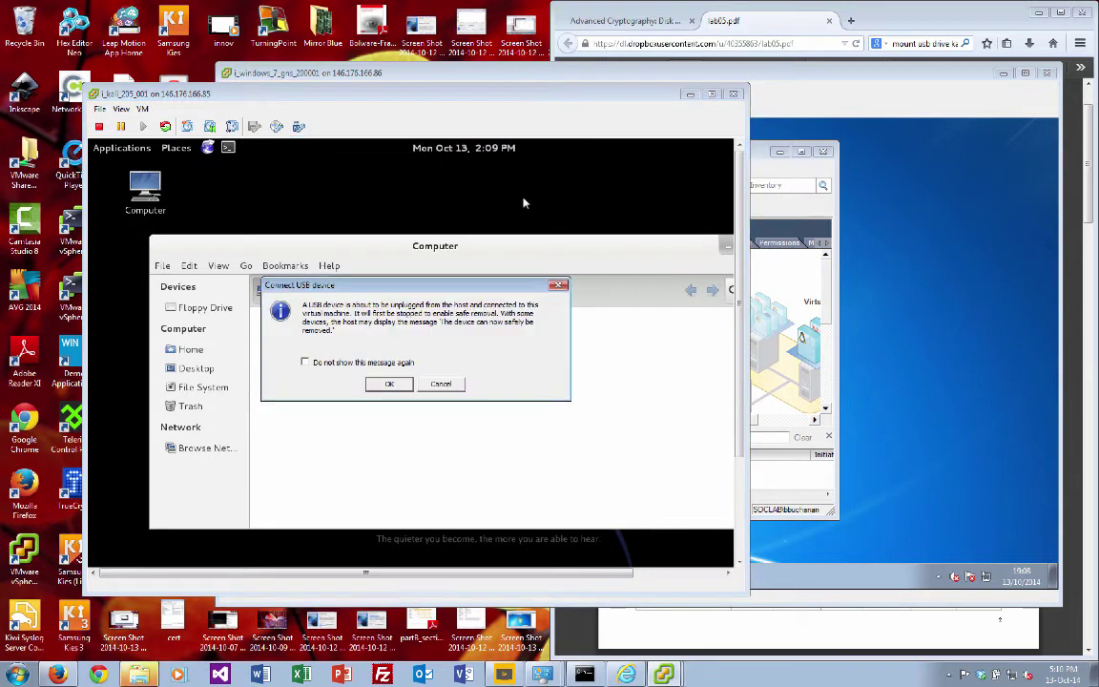
pyautogui.click(387, 385)
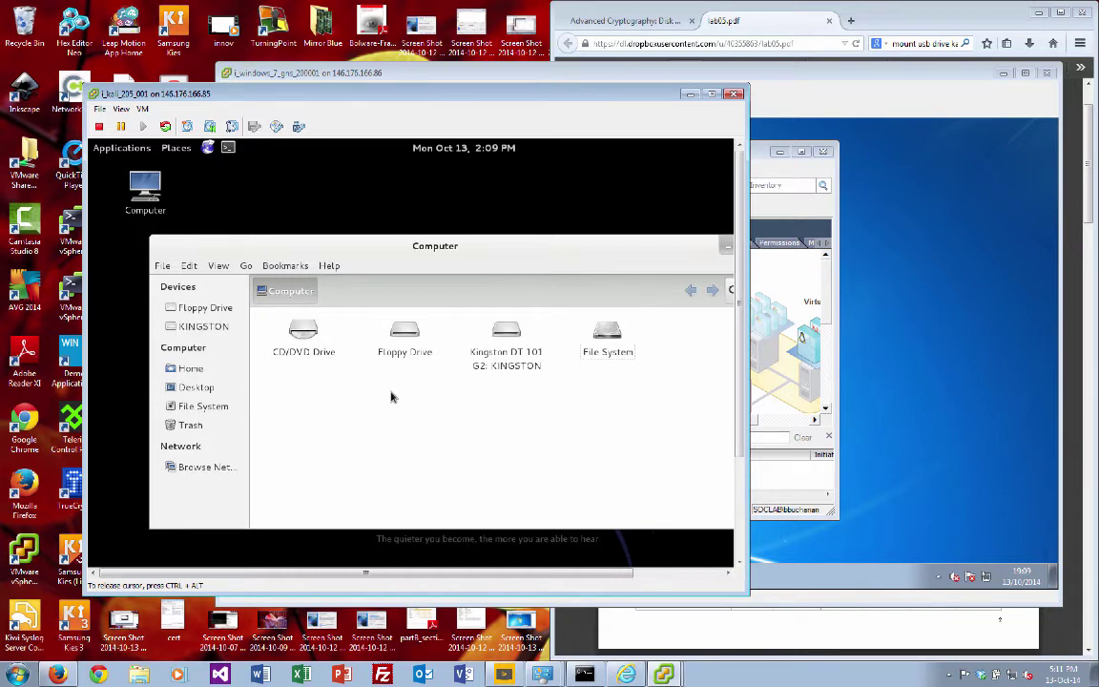
# Step: Mount the KINGSTON drive and copy tc_bill into the Home folder
pyautogui.click(505, 343)
pyautogui.doubleClick(506, 337)
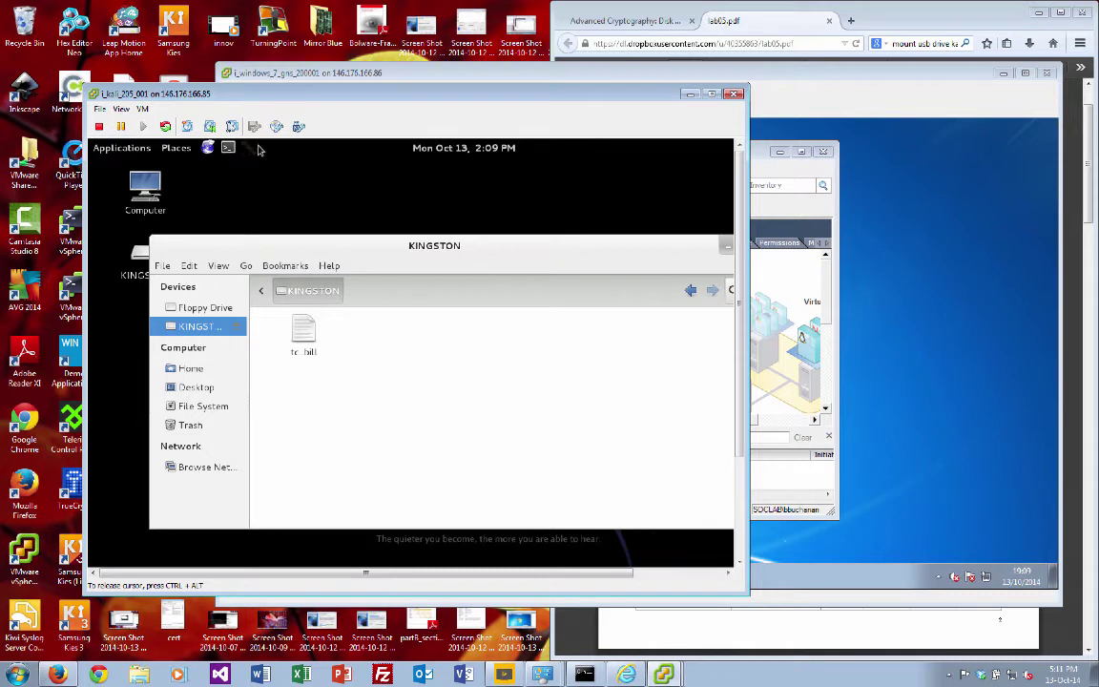
pyautogui.click(304, 334)
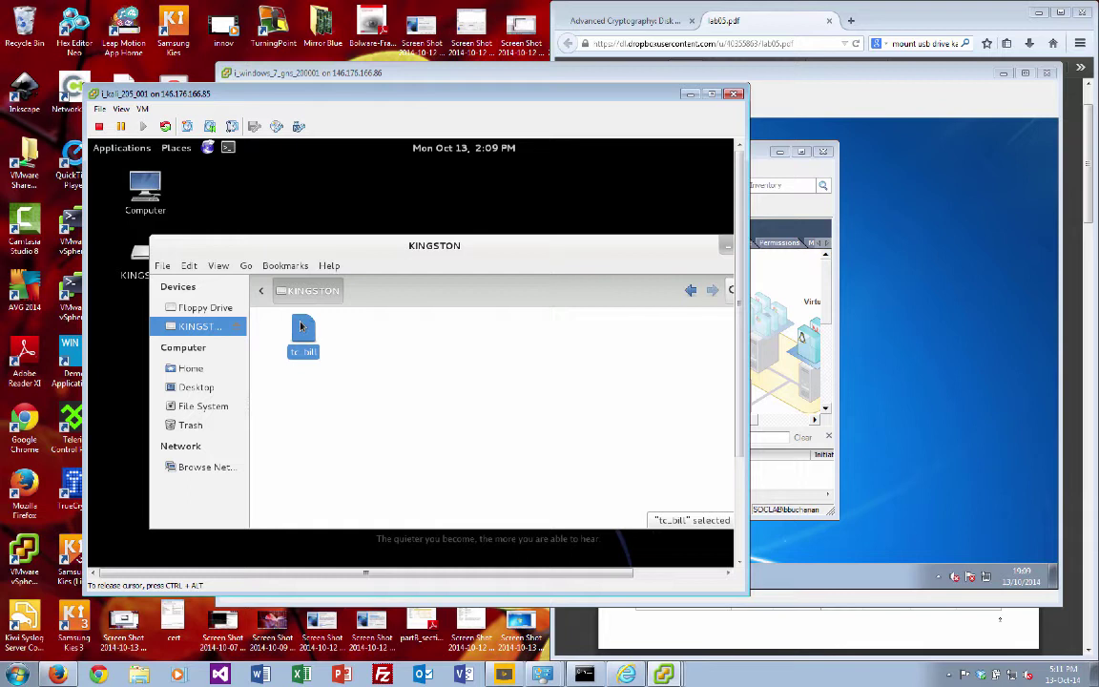
pyautogui.moveTo(301, 327); pyautogui.dragTo(198, 374)
# Step: Launch TrueCrypt from Kali's applications menu
pyautogui.click(124, 151)
pyautogui.moveTo(177, 239)
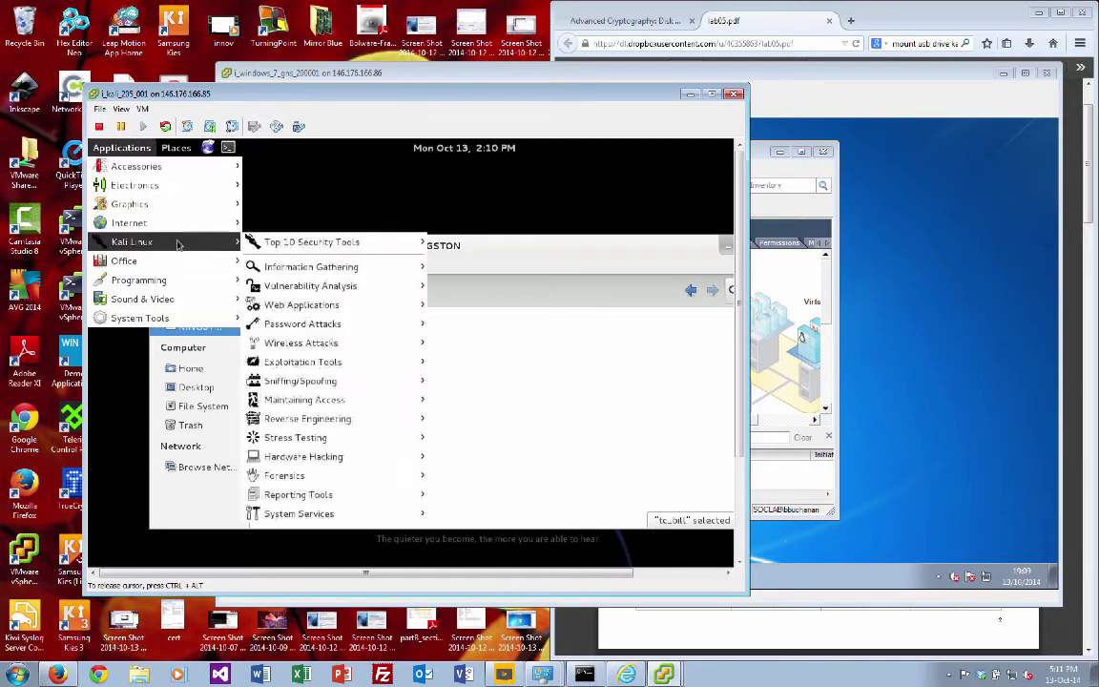
pyautogui.moveTo(143, 166)
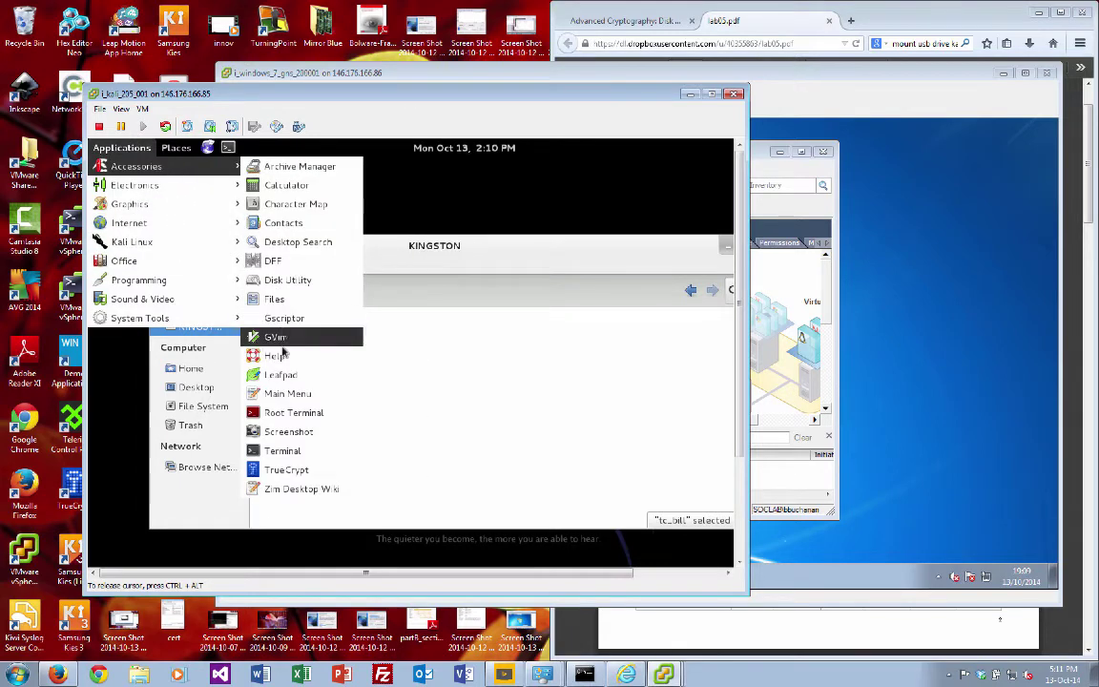
pyautogui.click(286, 468)
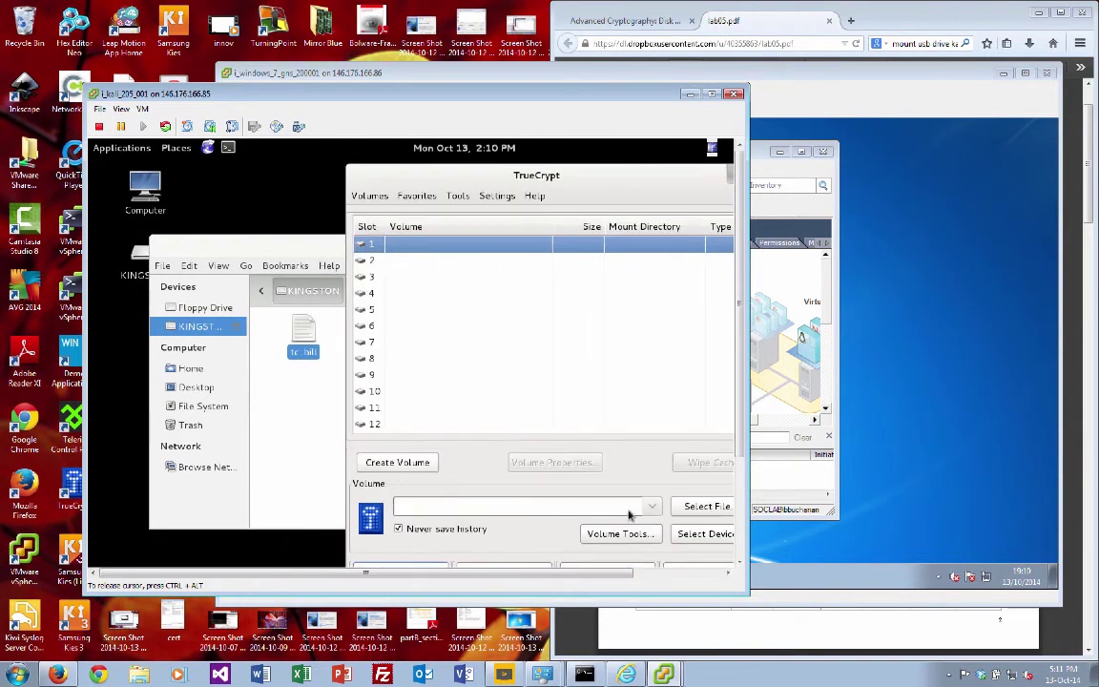
# Step: Select the tc_bill container on KINGSTON and mount it with its password
pyautogui.click(704, 506)
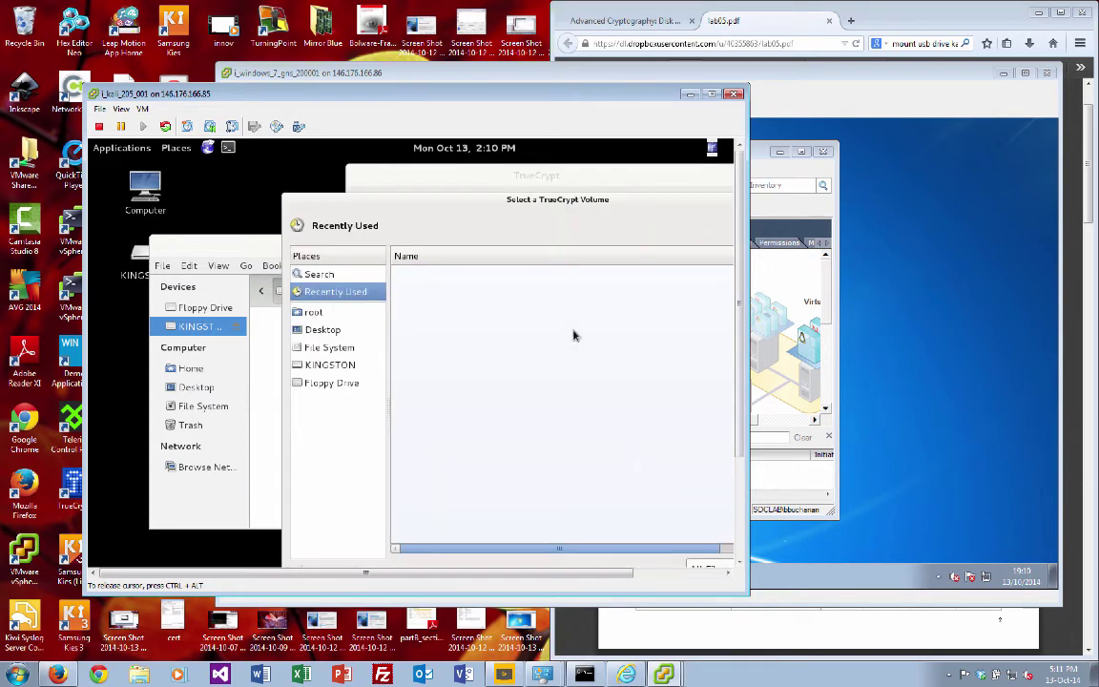
pyautogui.click(332, 363)
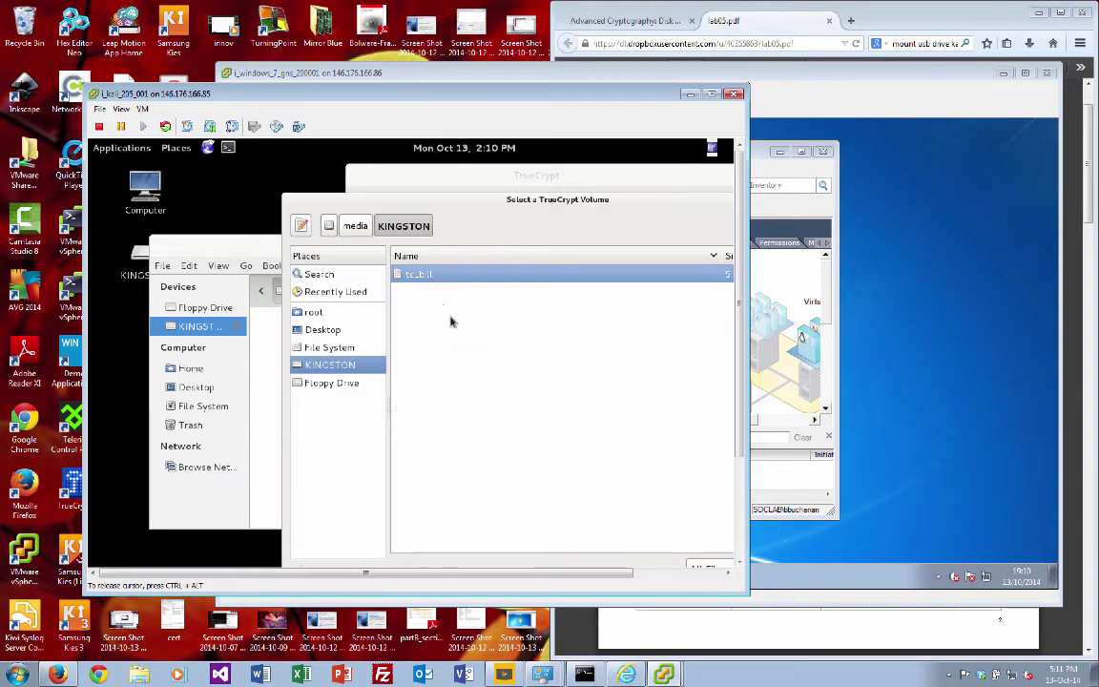
pyautogui.doubleClick(427, 275)
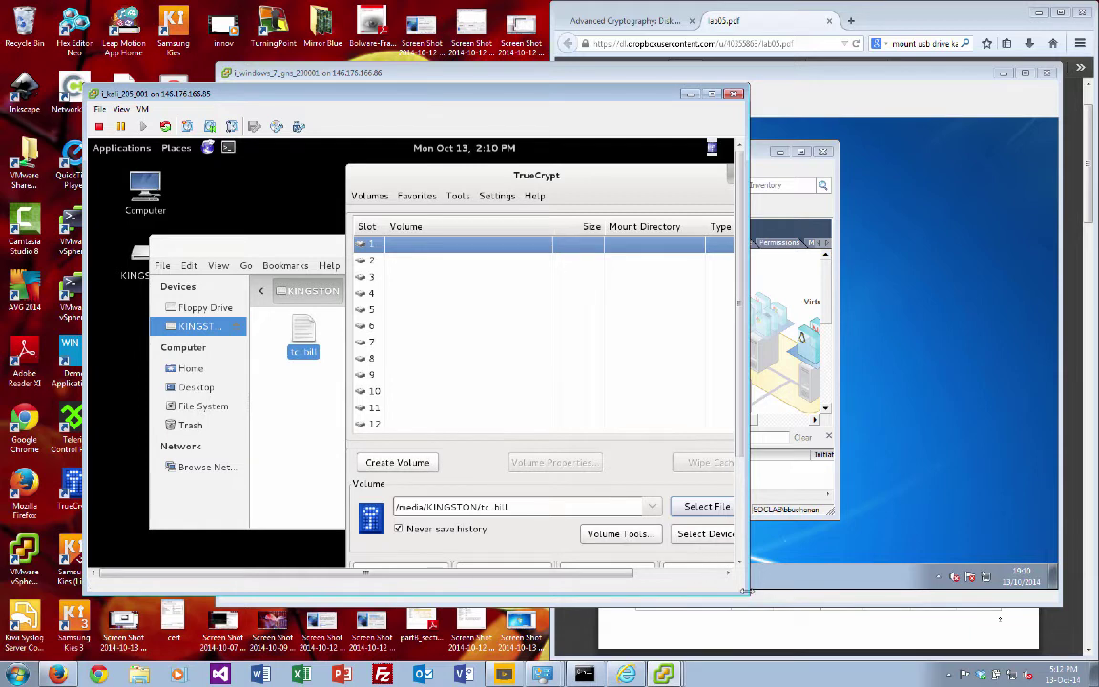
pyautogui.moveTo(745, 592); pyautogui.dragTo(763, 620)
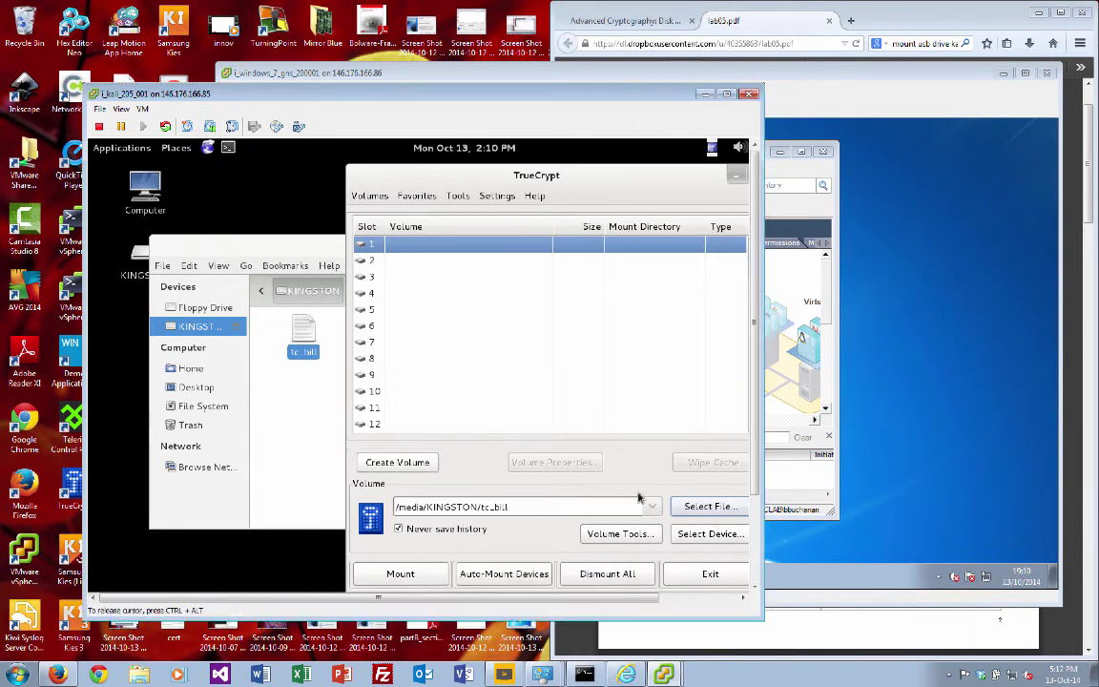
pyautogui.click(386, 577)
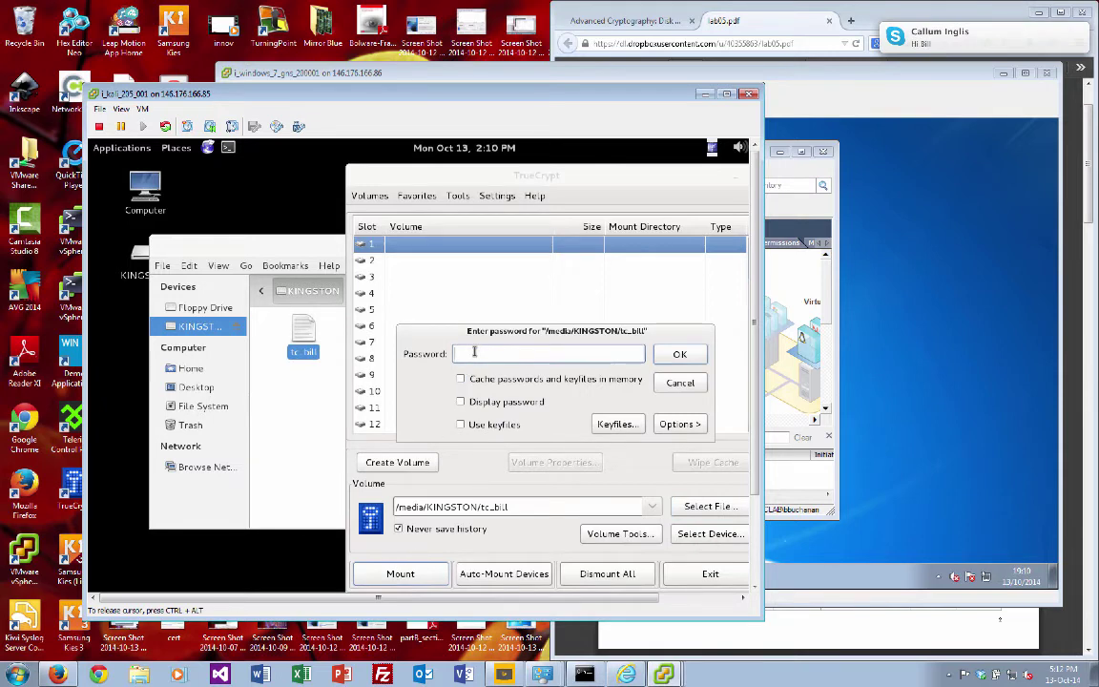
pyautogui.write('••••••••')
pyautogui.press('Return')
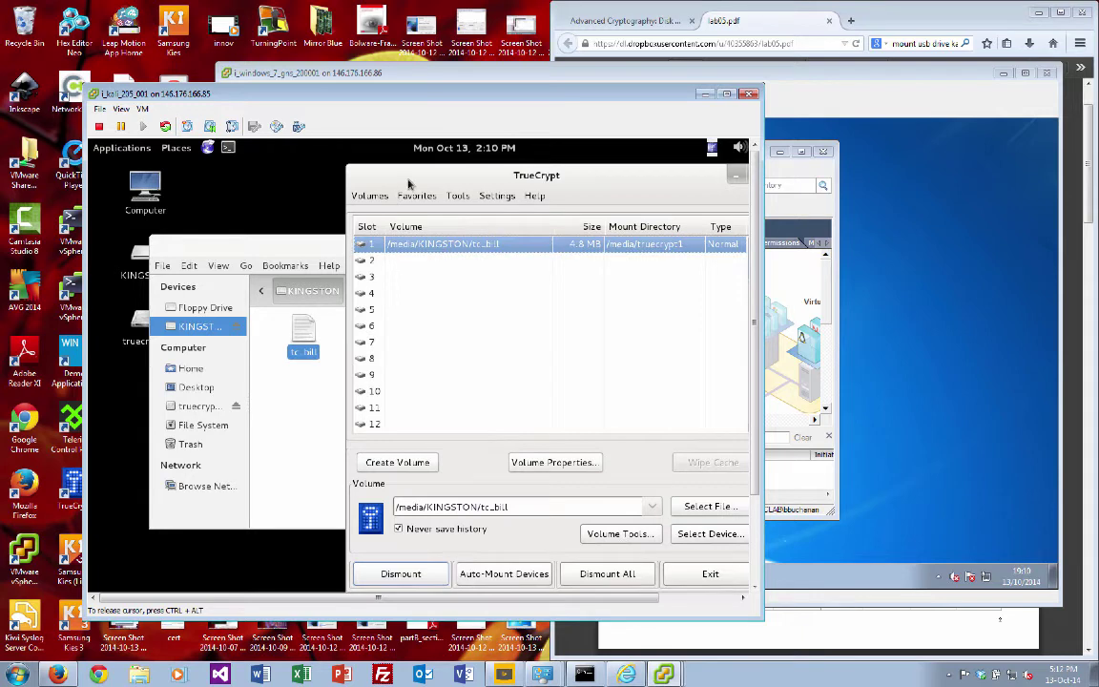
# Step: Open truecrypt1 and view test.txt in GVim, then close the editor
pyautogui.click(198, 406)
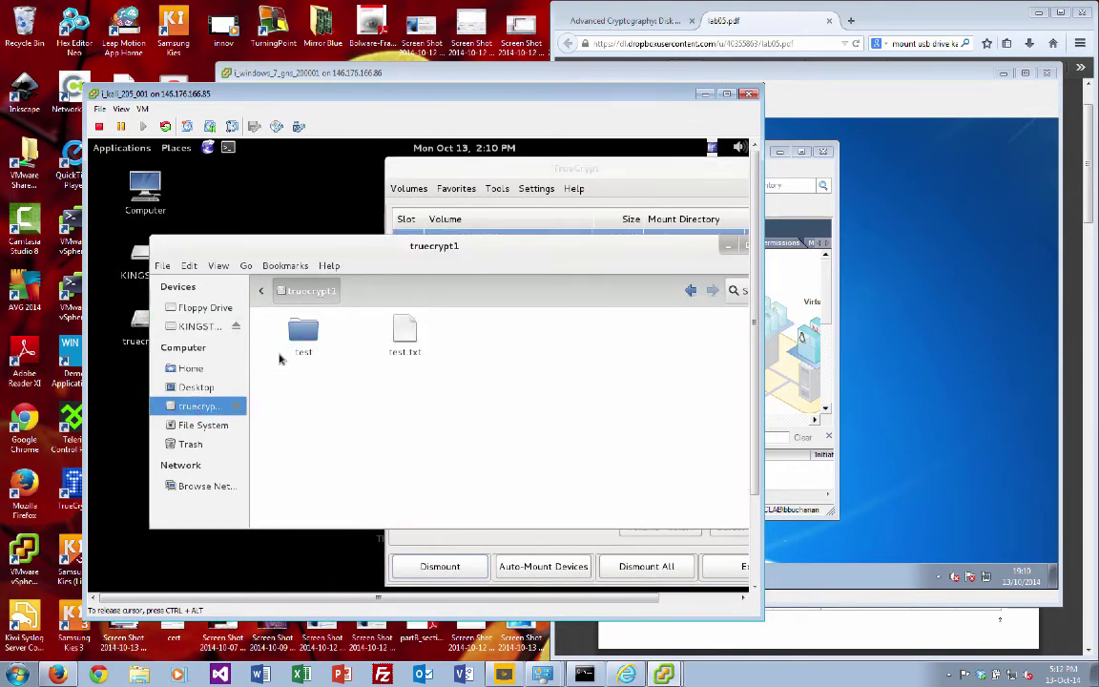
pyautogui.click(404, 343)
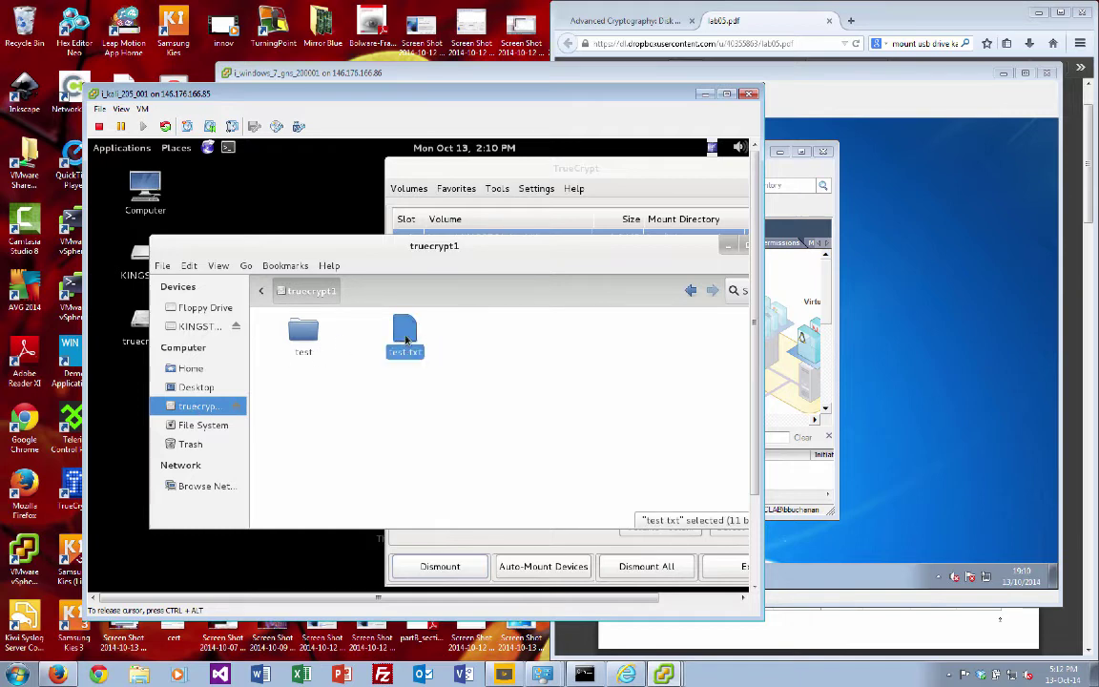
pyautogui.rightClick(406, 338)
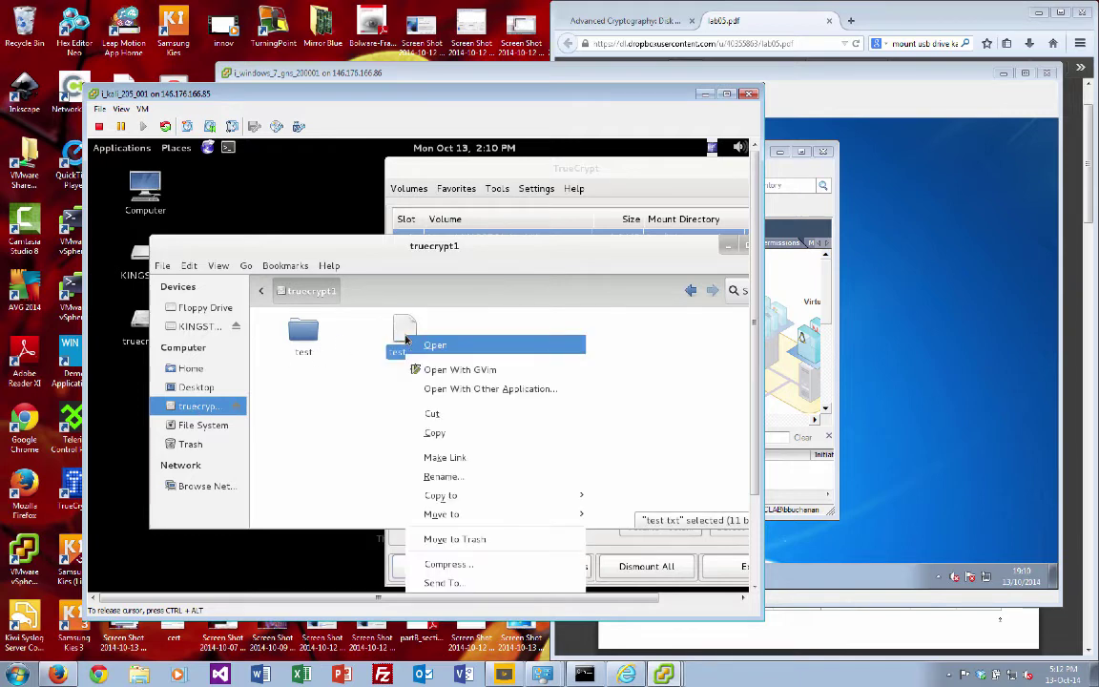
pyautogui.click(455, 372)
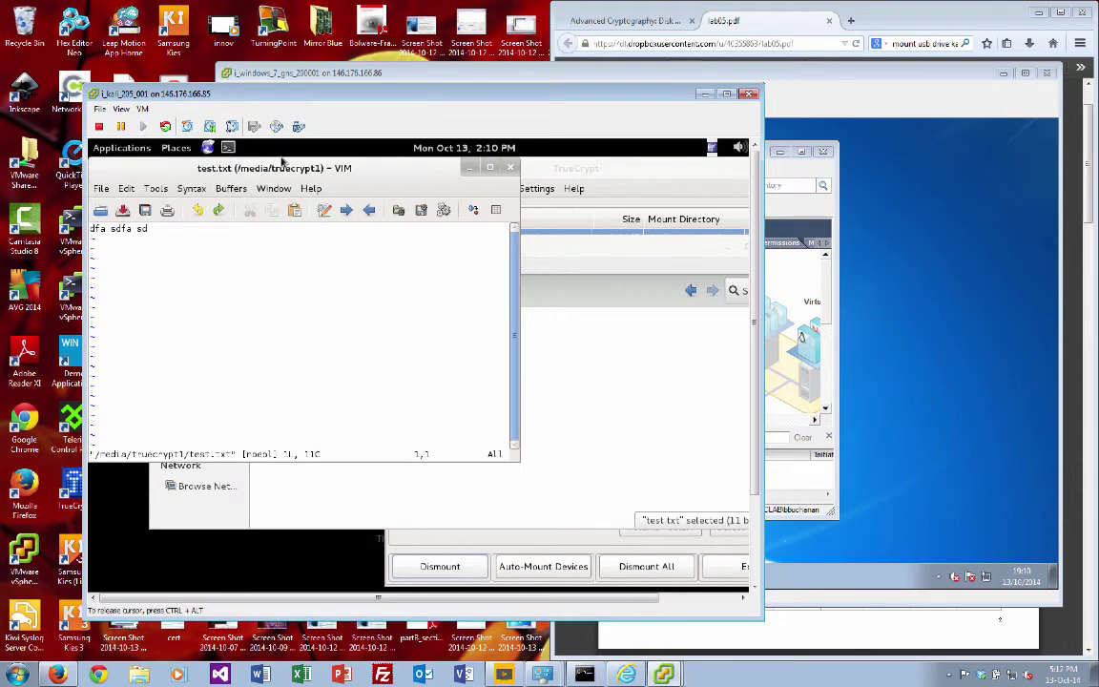
pyautogui.click(511, 168)
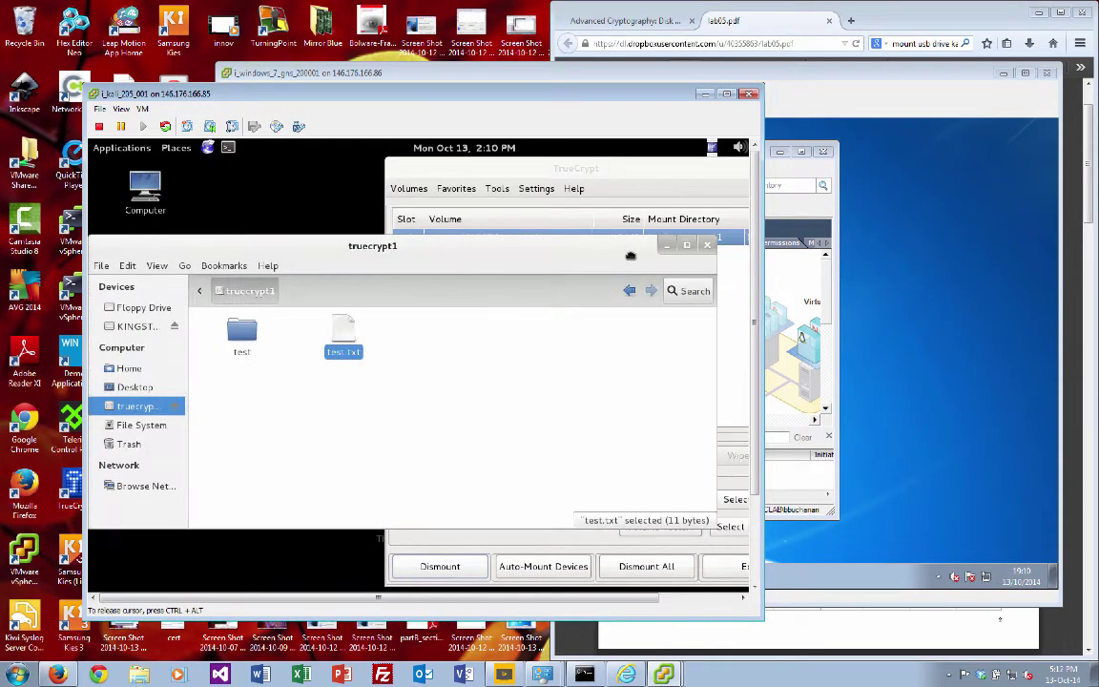
# Step: Create a new folder named test01 in the truecrypt1 volume
pyautogui.click(481, 363)
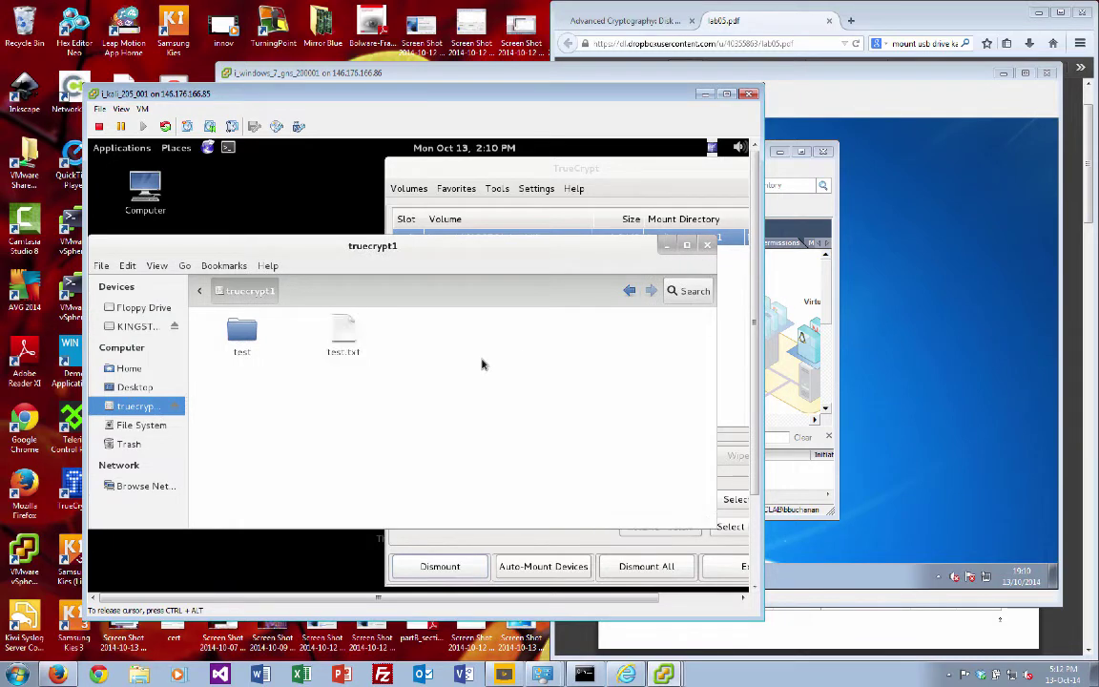
pyautogui.rightClick(432, 336)
pyautogui.moveTo(484, 361)
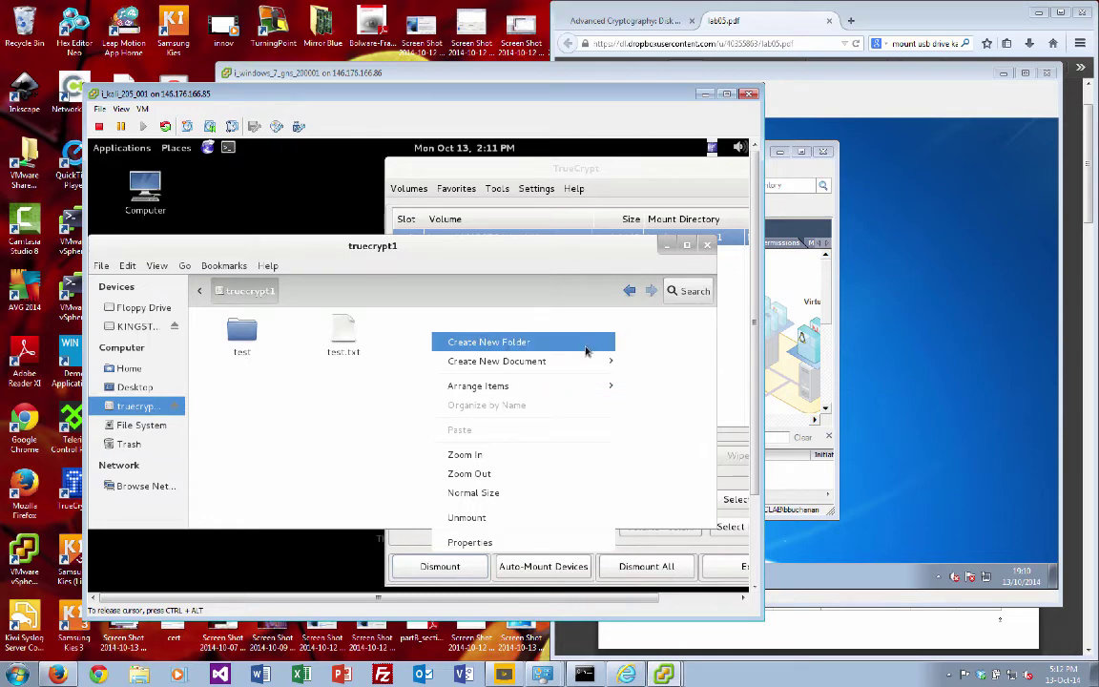
pyautogui.click(584, 343)
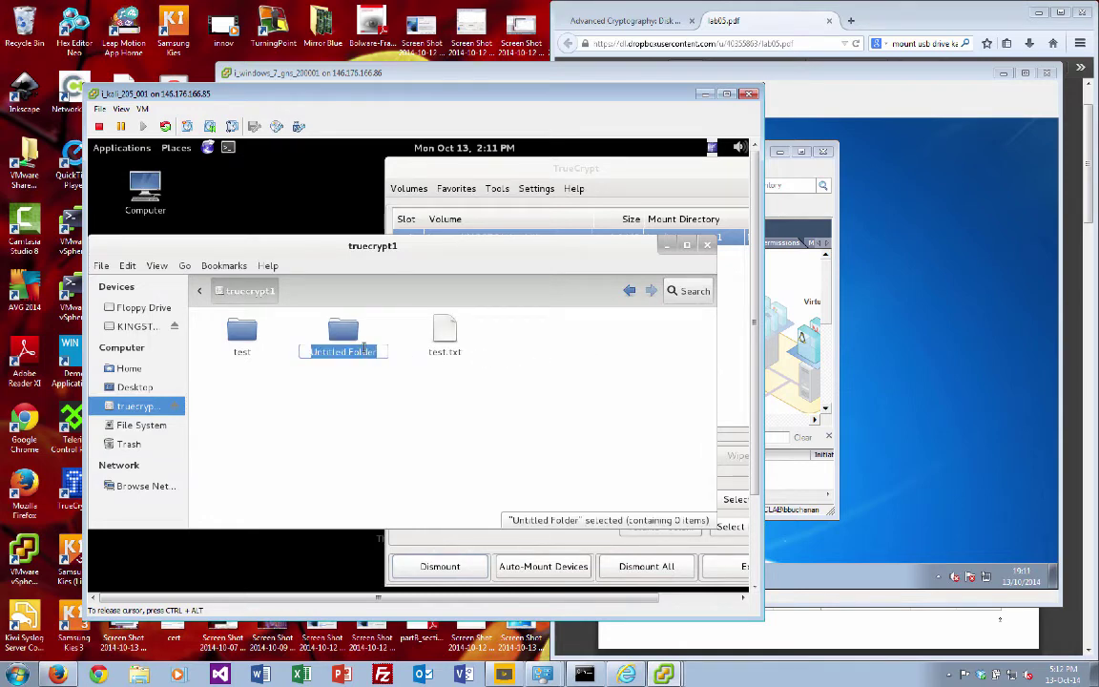
pyautogui.write('test01')
pyautogui.click(373, 412)
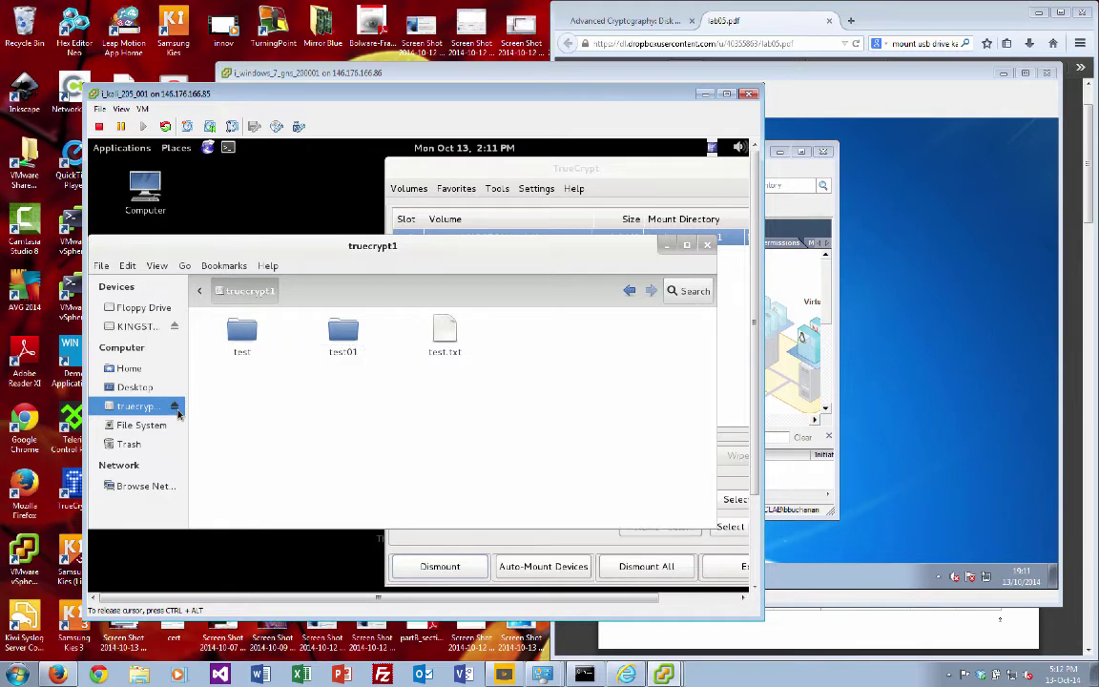
# Step: Close the file manager and dismount the tc_bill volume in TrueCrypt
pyautogui.click(176, 410)
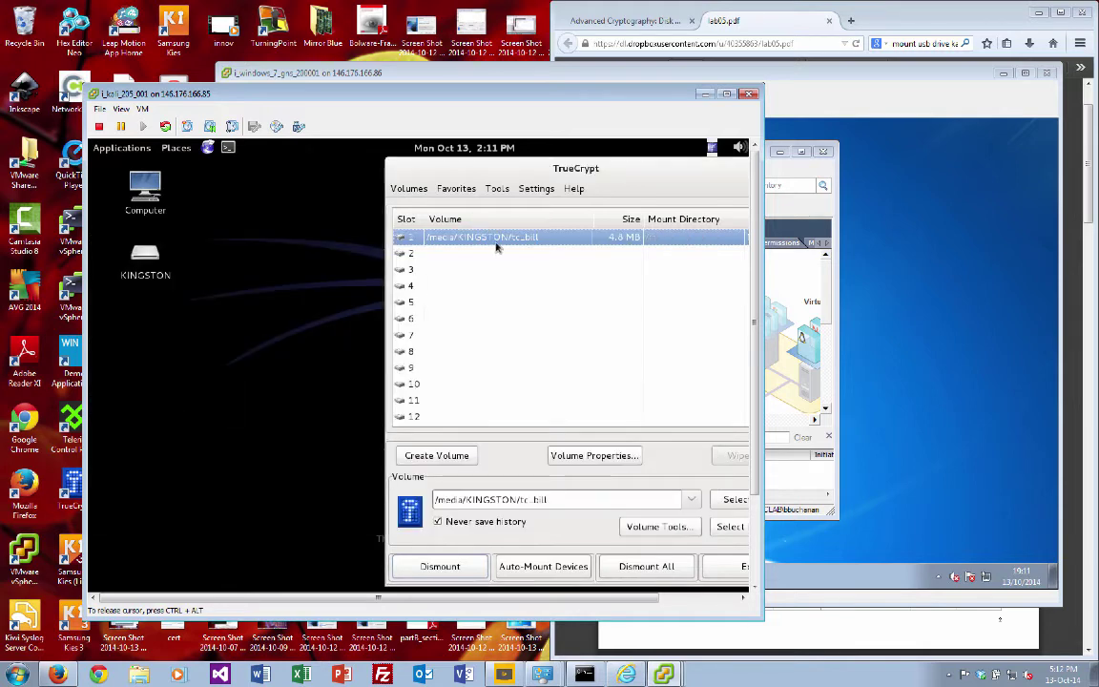
pyautogui.click(452, 569)
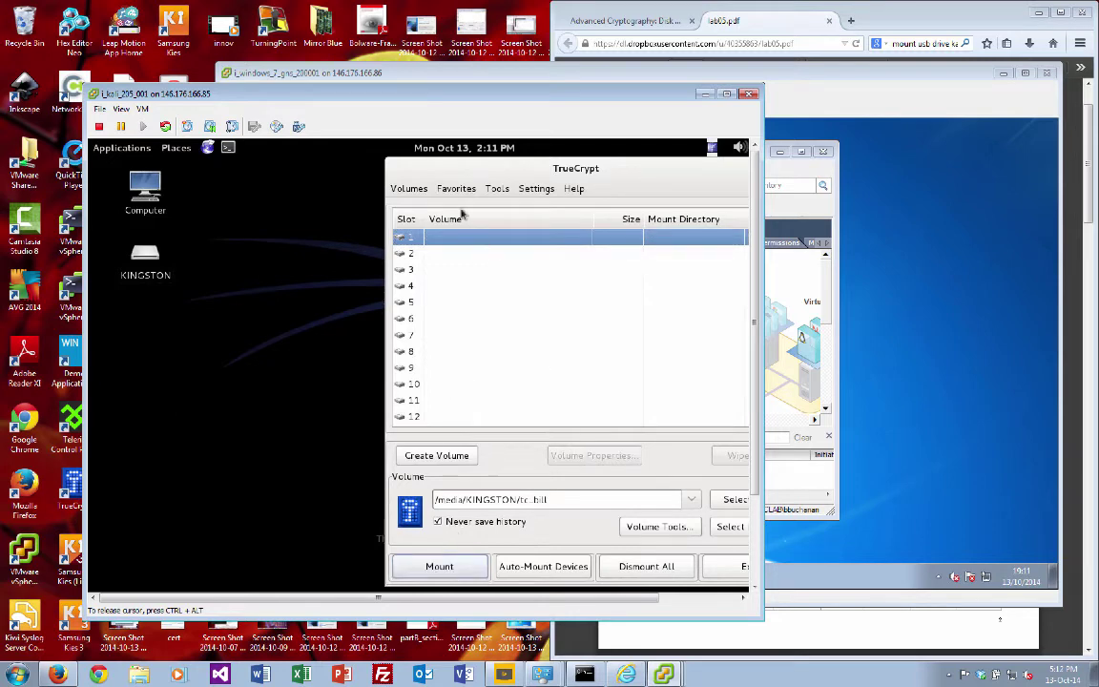
pyautogui.moveTo(394, 162); pyautogui.dragTo(298, 194)
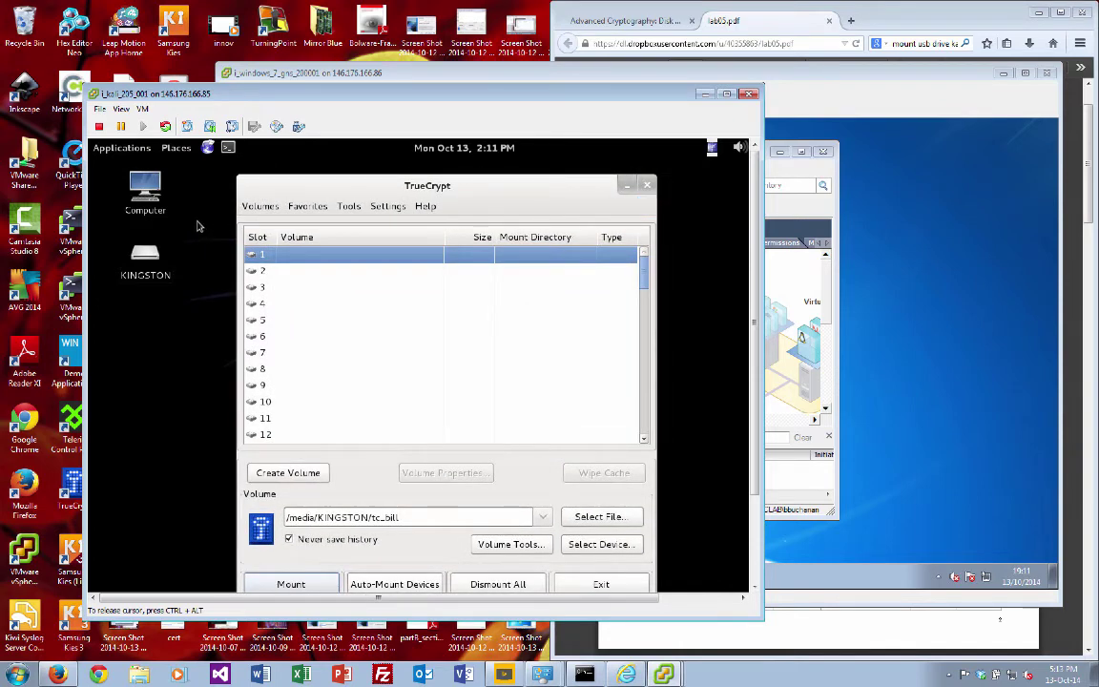
pyautogui.click(141, 266)
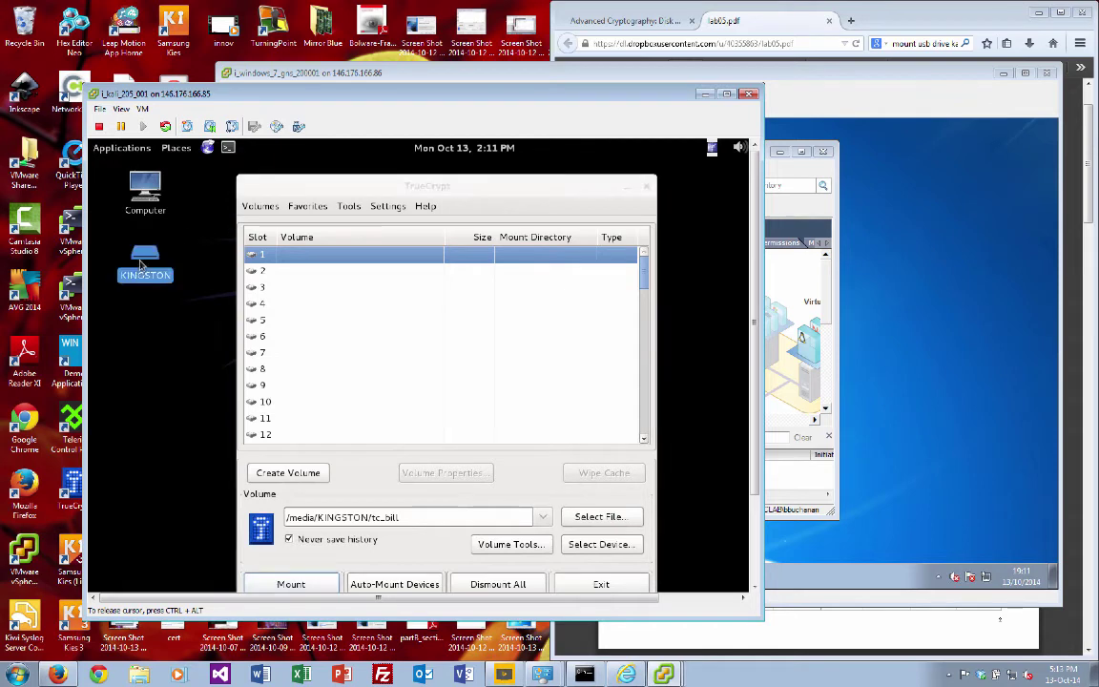
pyautogui.rightClick(141, 265)
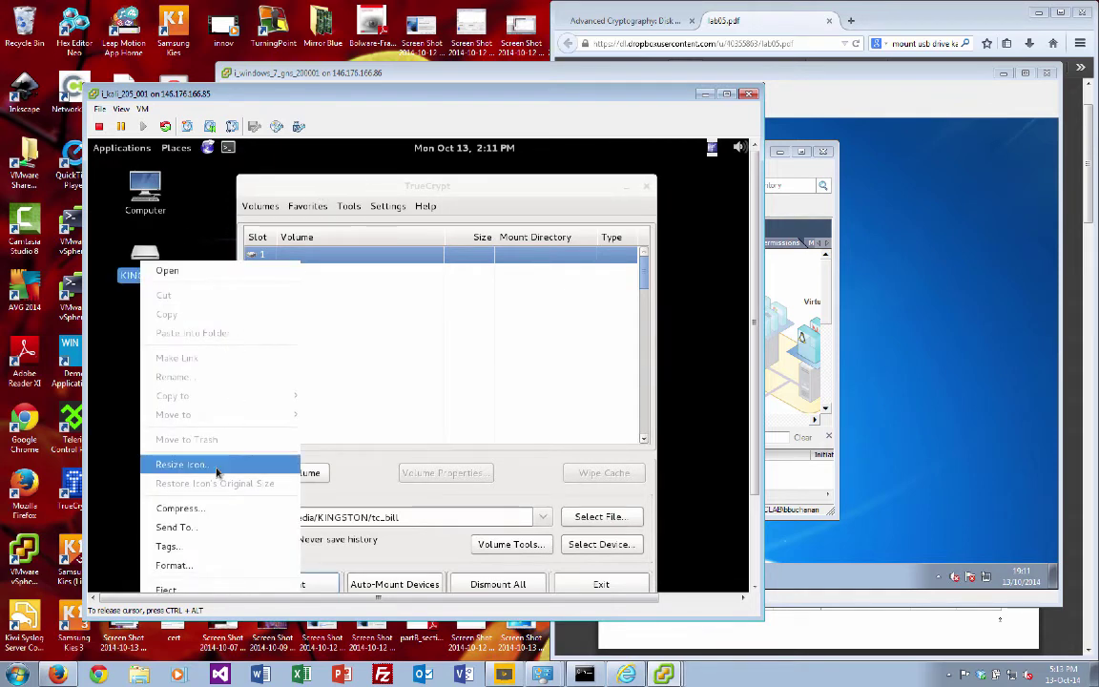
pyautogui.press('Return')
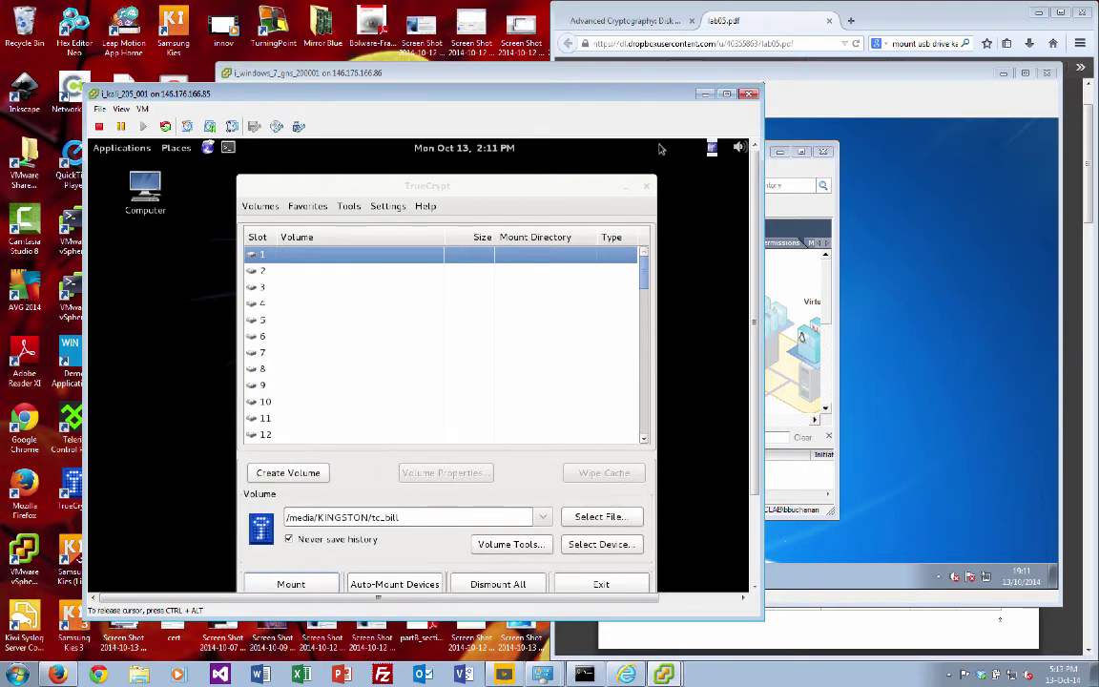
pyautogui.click(868, 180)
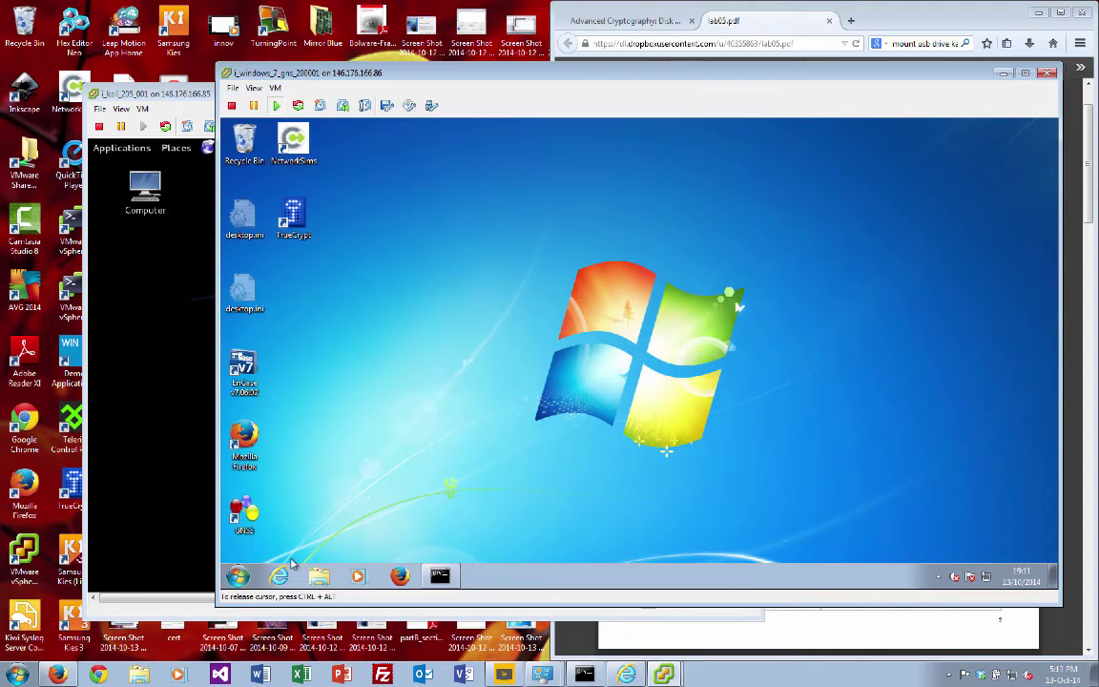
# Step: Look through the Windows 7 VM's power and USB connection menus
pyautogui.click(276, 88)
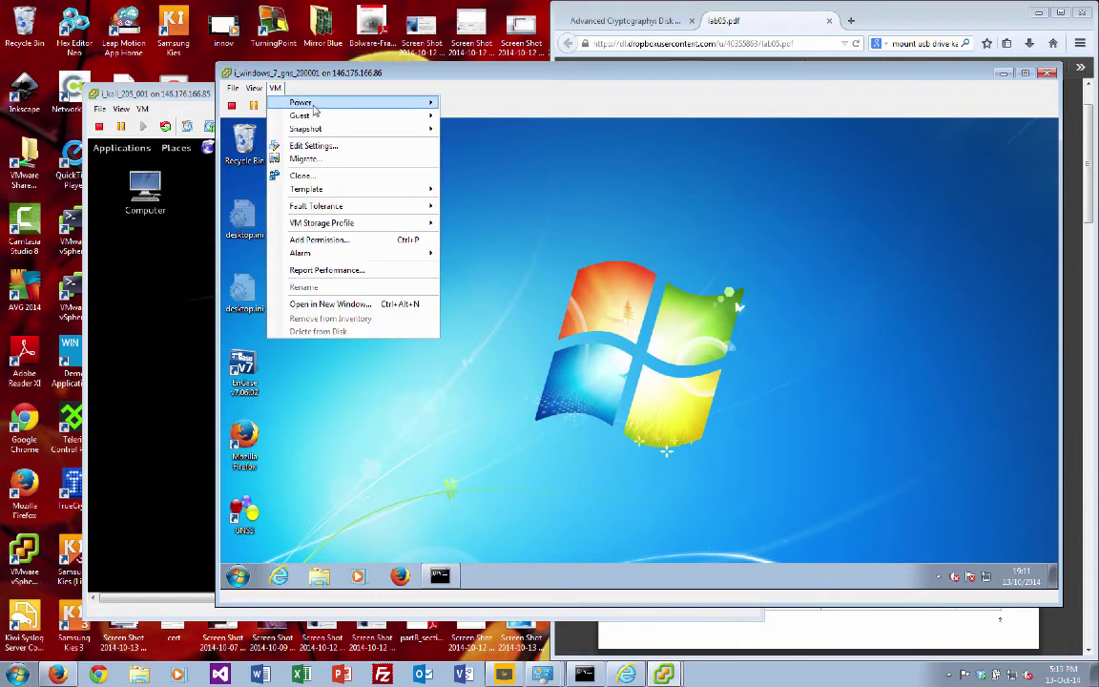
pyautogui.moveTo(315, 108)
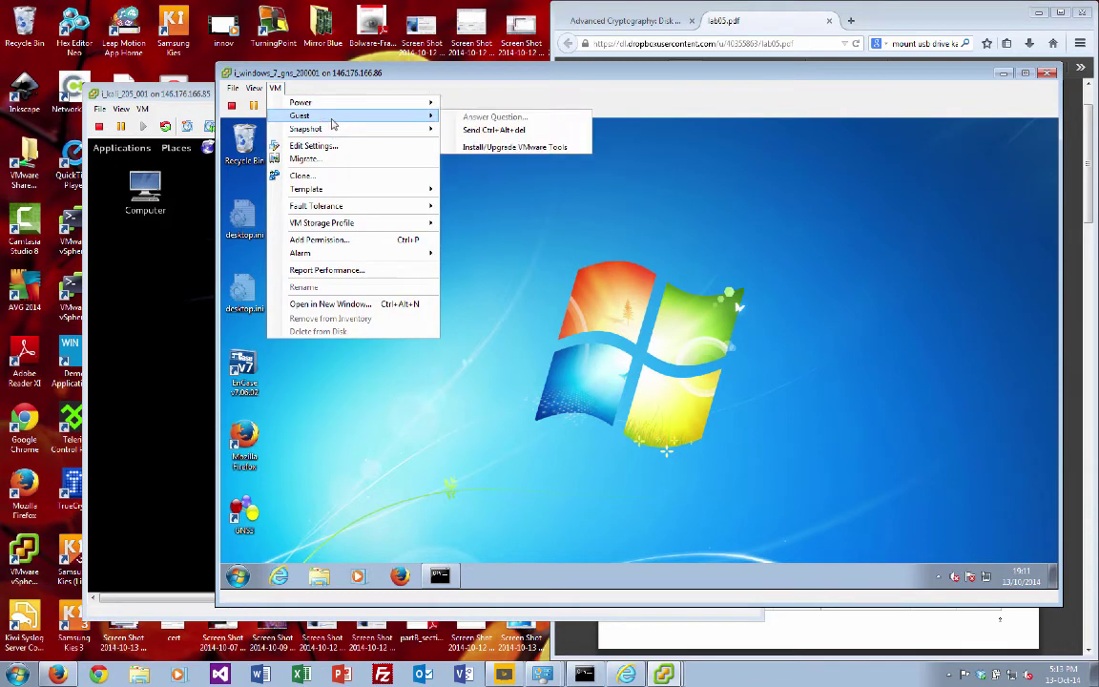
pyautogui.click(280, 71)
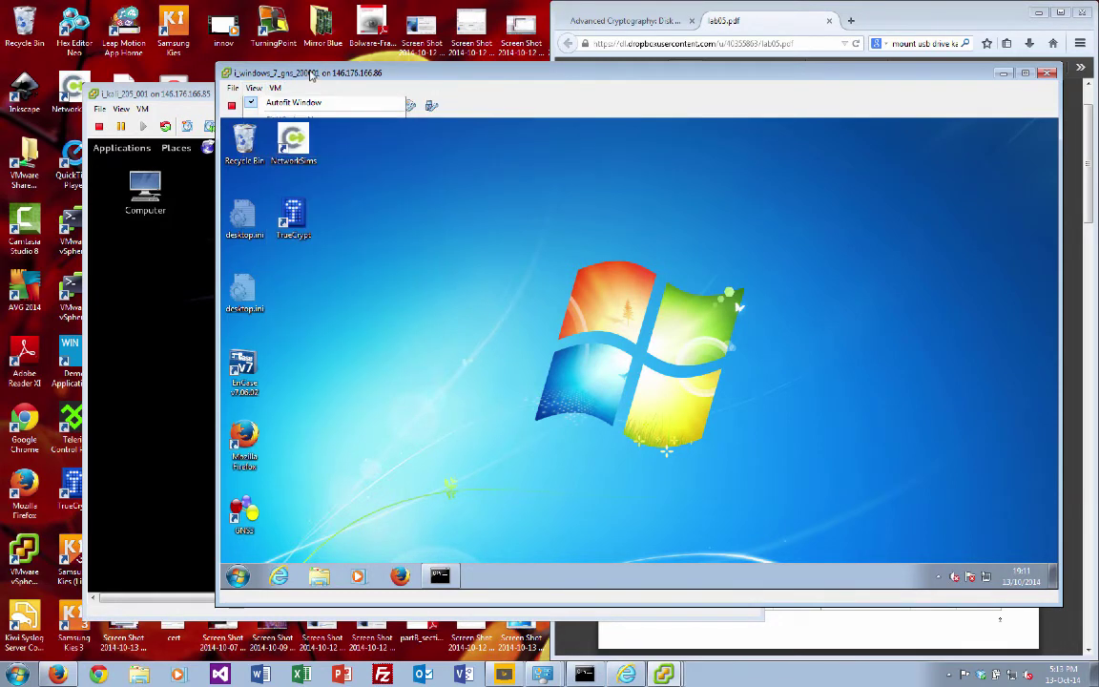
pyautogui.click(431, 106)
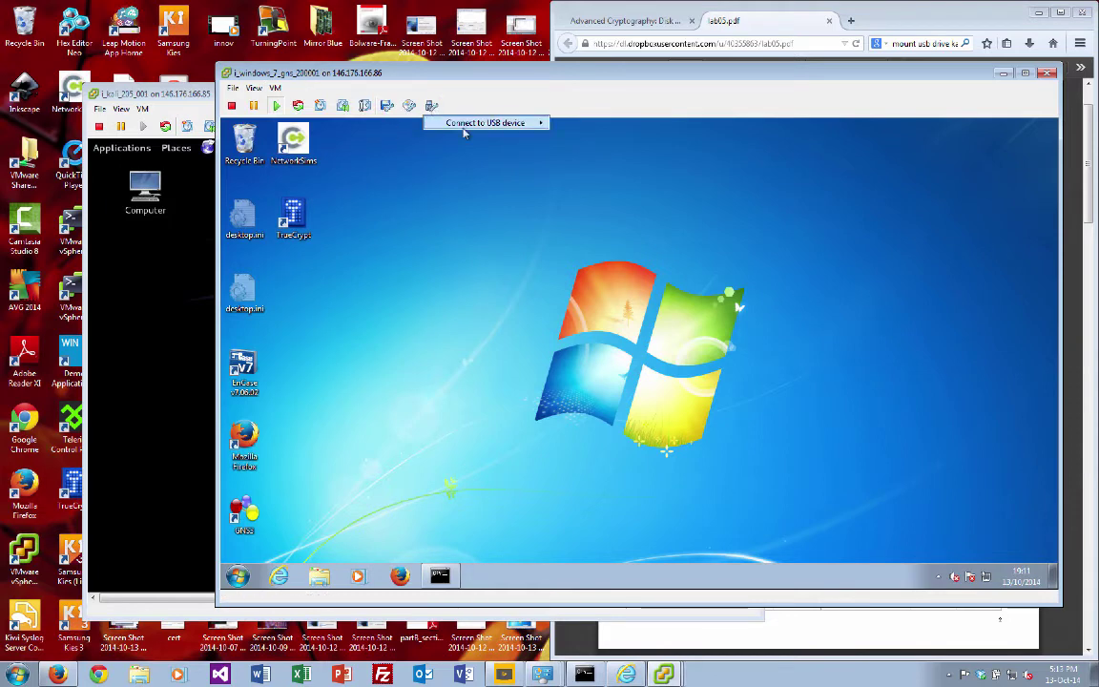
pyautogui.moveTo(485, 124)
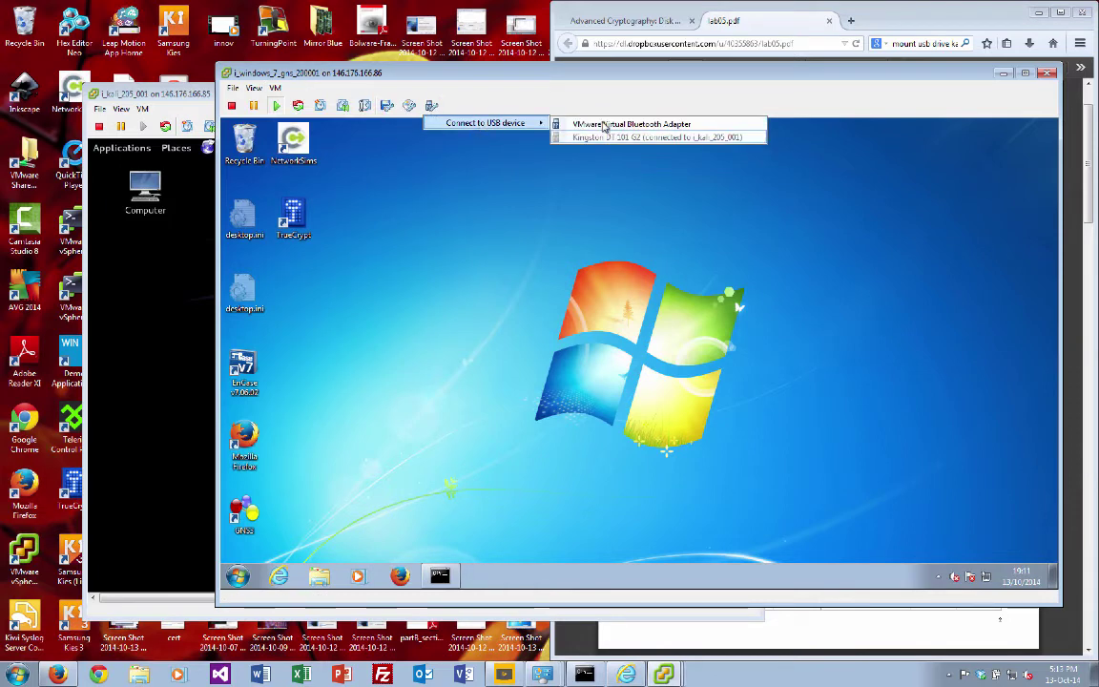
# Step: Disconnect the Kingston DT 101 G2 from the Kali VM, then return to the Windows 7 console
pyautogui.click(197, 97)
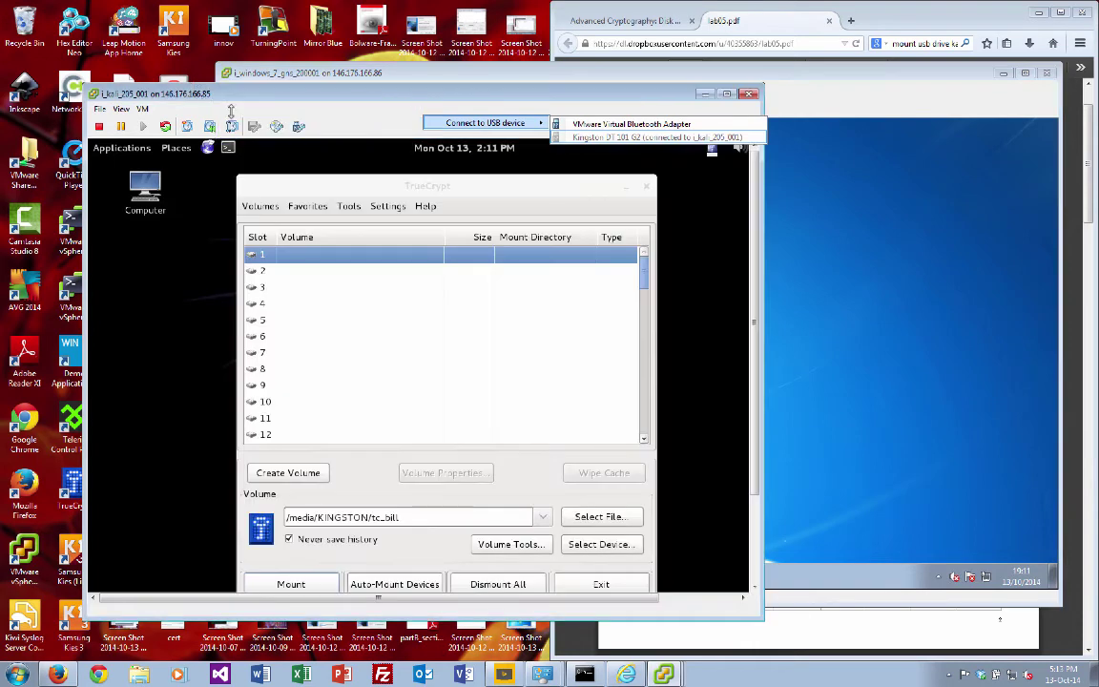
pyautogui.click(299, 128)
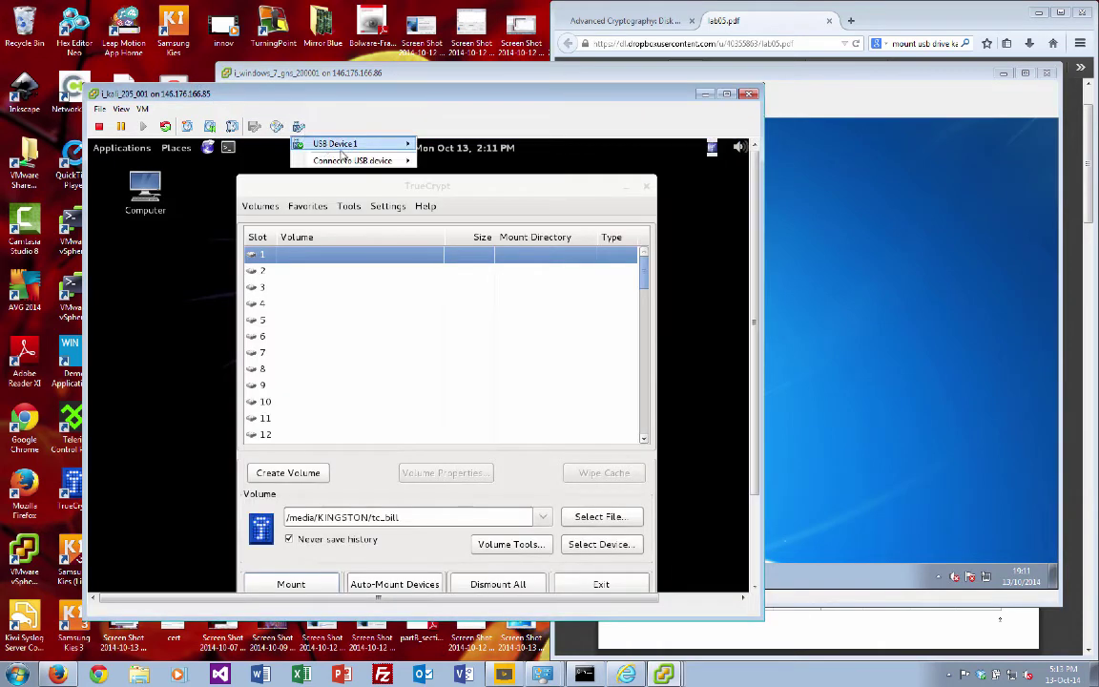
pyautogui.moveTo(344, 148)
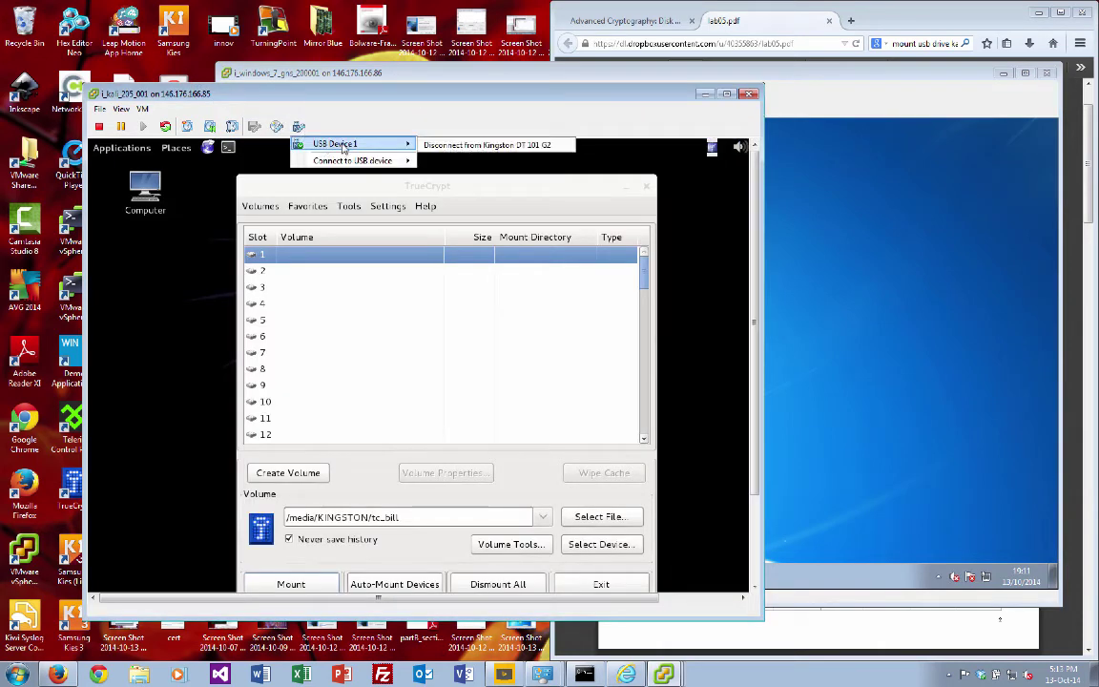
pyautogui.click(482, 146)
pyautogui.click(625, 391)
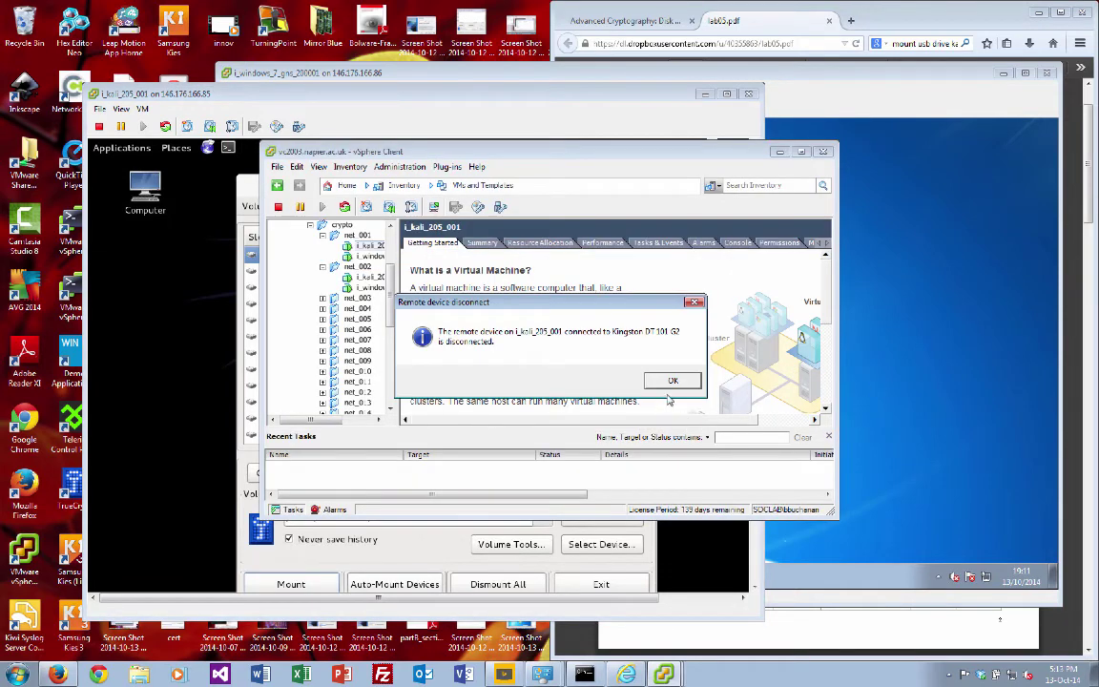
pyautogui.click(673, 381)
pyautogui.click(863, 375)
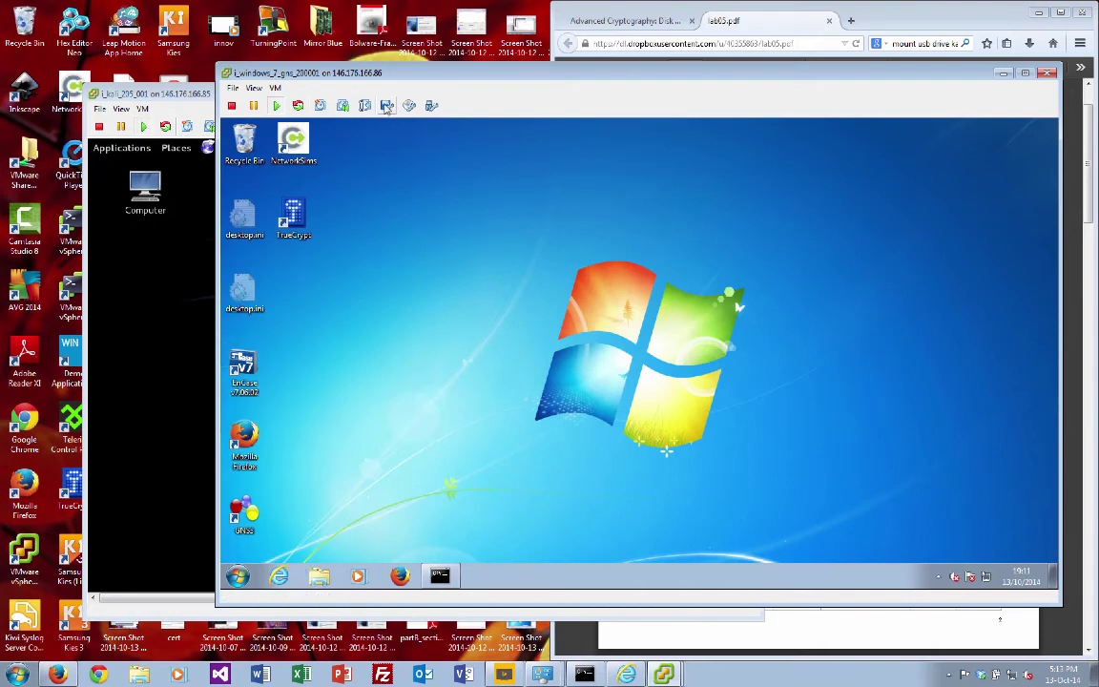
# Step: Connect the USB drive to the Windows 7 VM and confirm
pyautogui.click(389, 106)
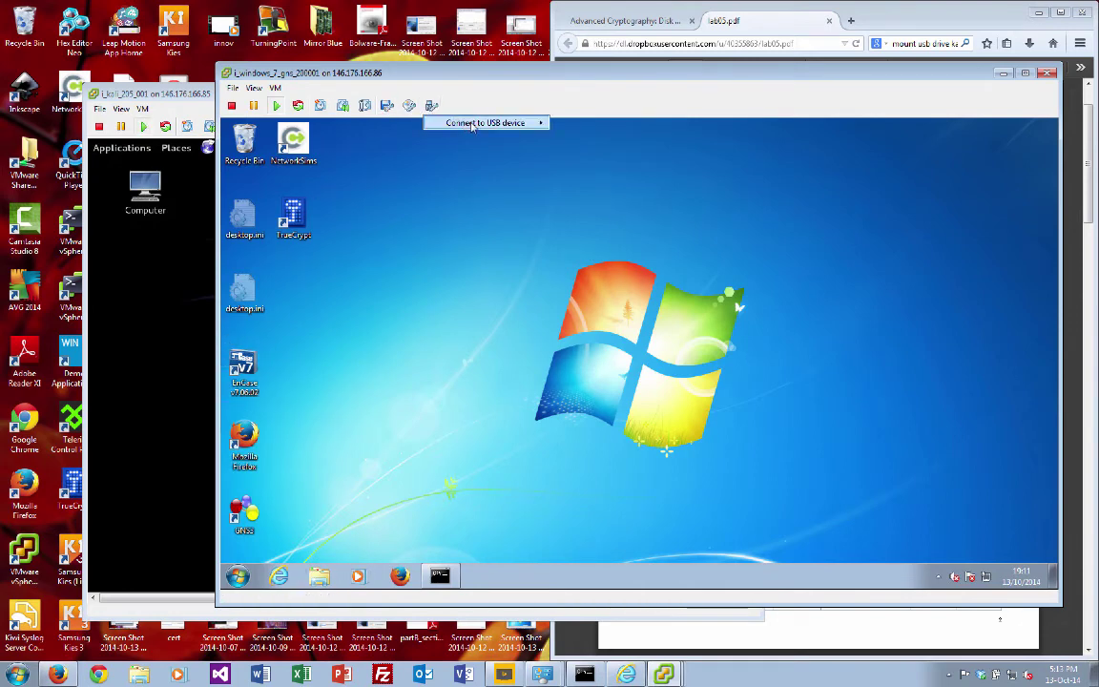
pyautogui.moveTo(477, 123)
pyautogui.click(583, 138)
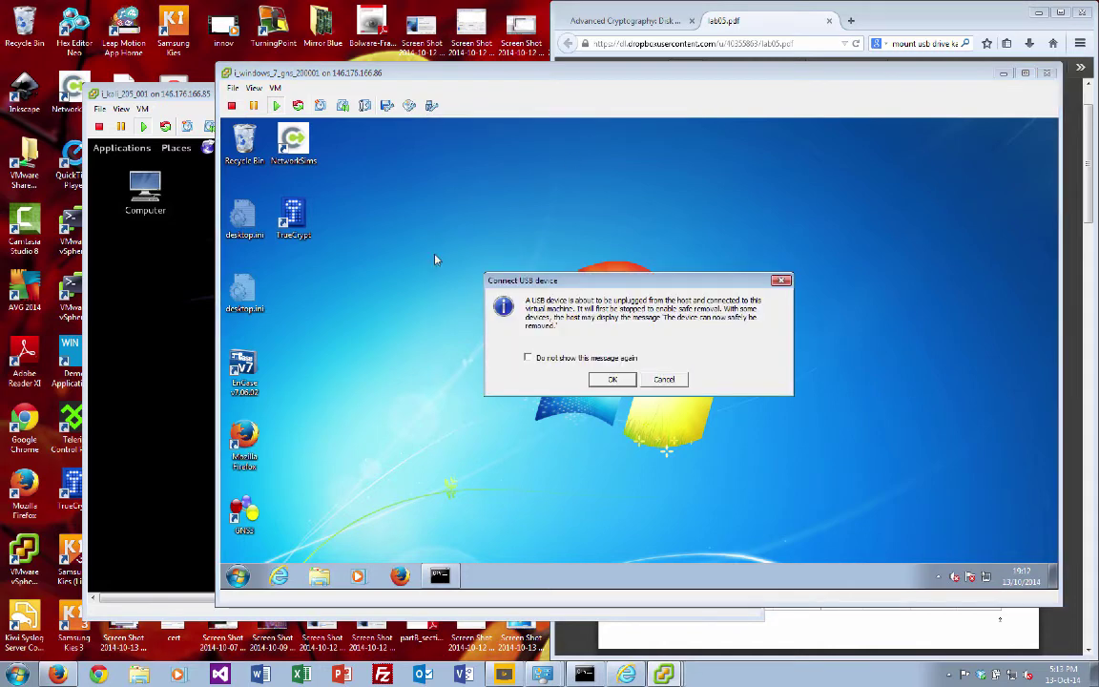
pyautogui.click(613, 380)
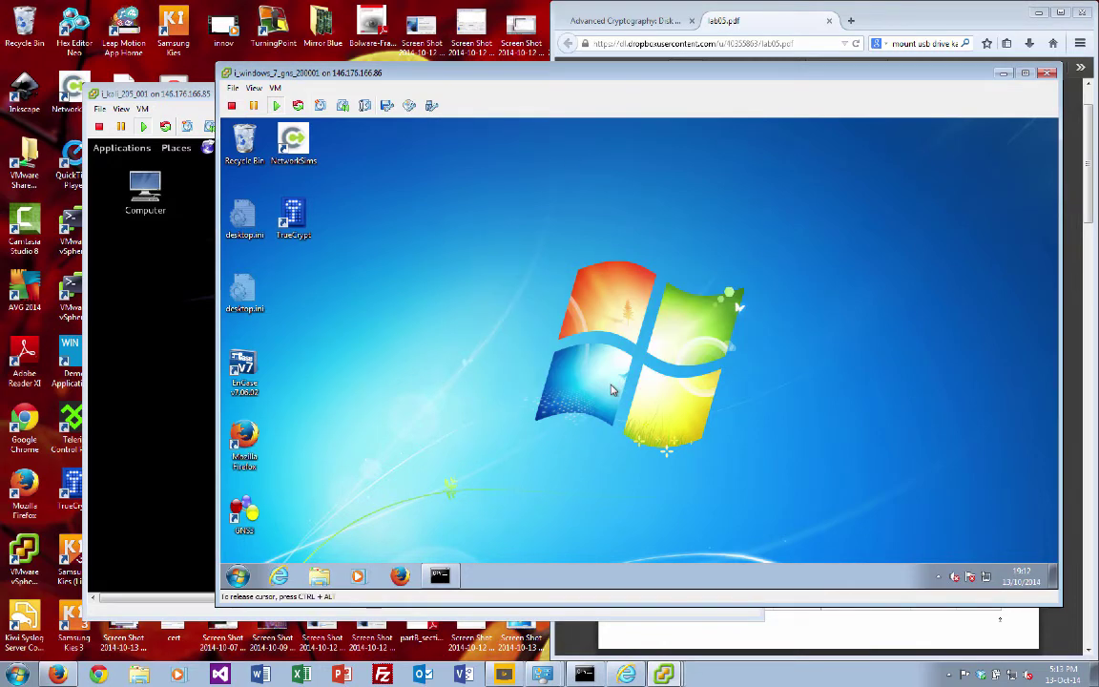
# Step: Open a Windows Explorer Libraries window in the VM and move it up-left
pyautogui.rightClick(320, 576)
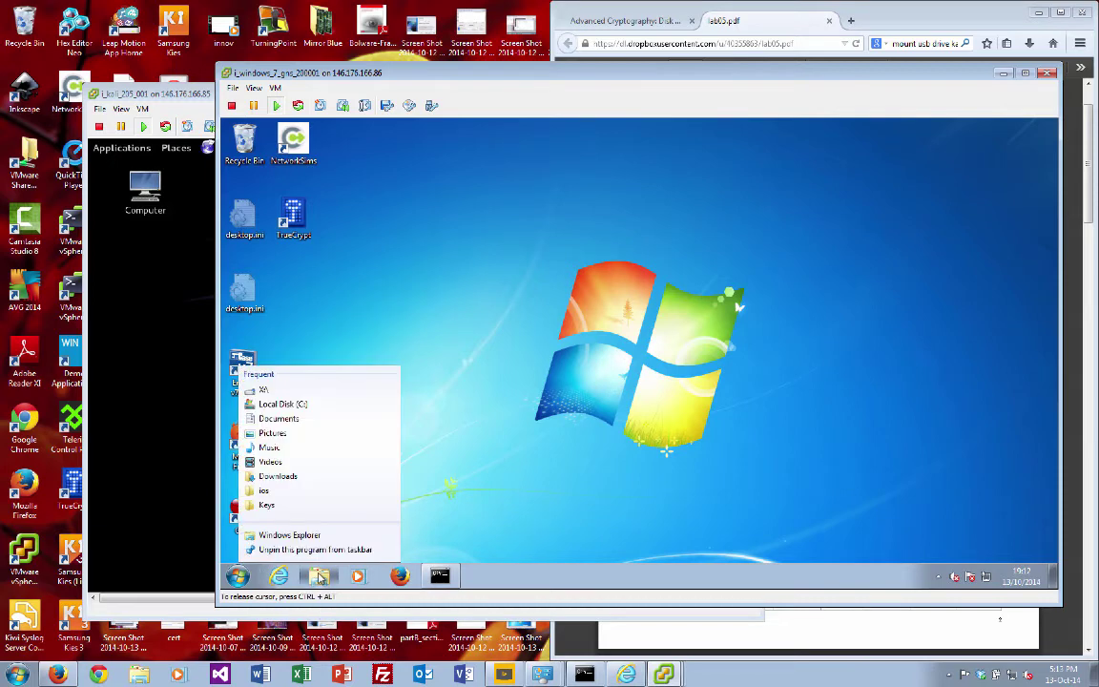
pyautogui.click(510, 486)
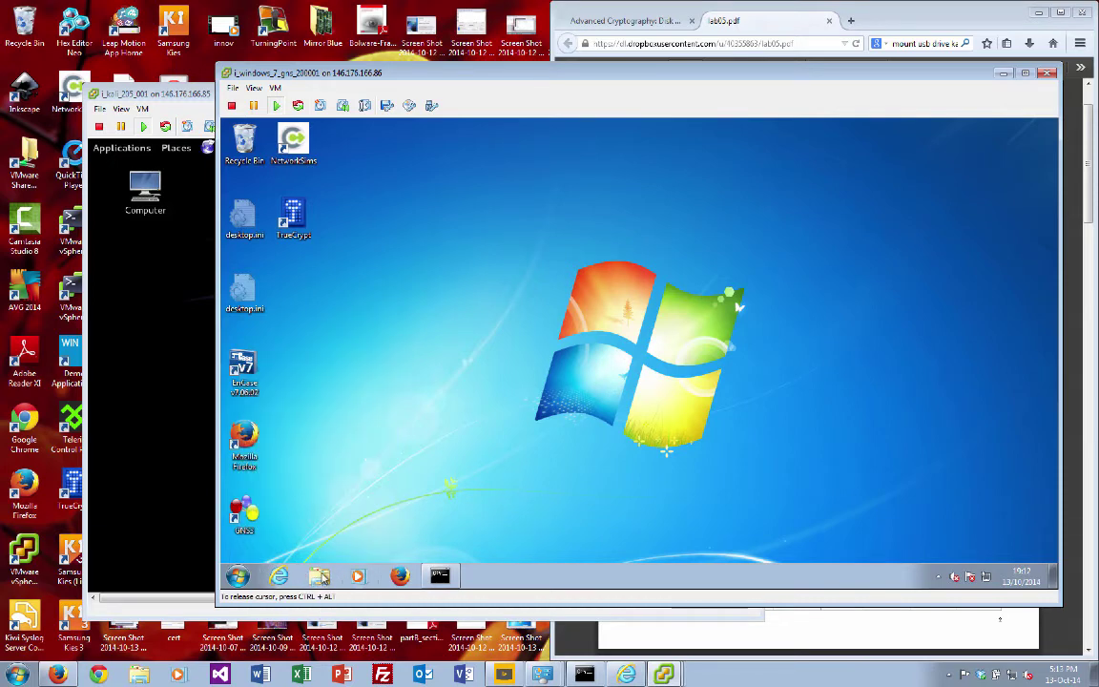
pyautogui.click(321, 578)
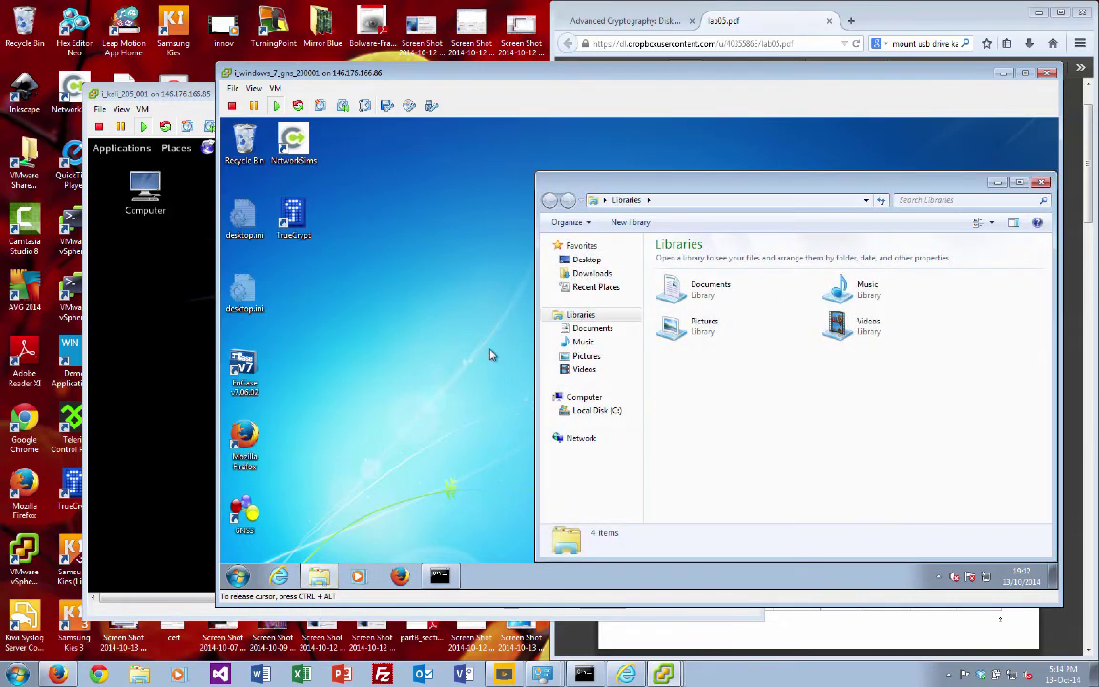
pyautogui.moveTo(658, 187); pyautogui.dragTo(467, 174)
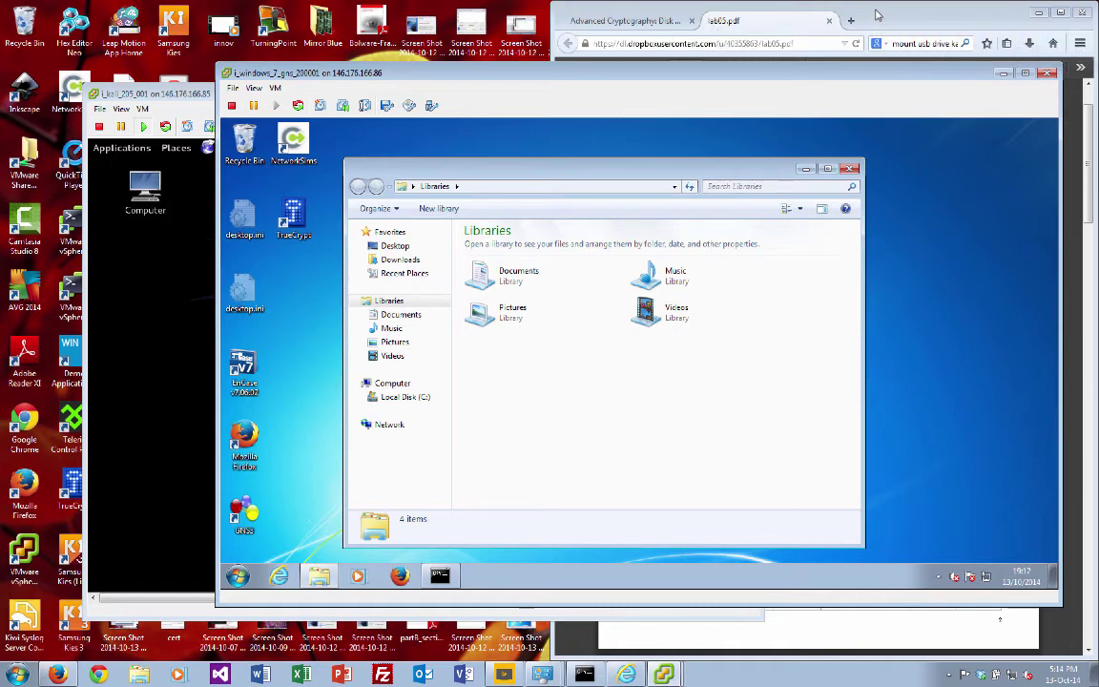
# Step: Check lab05.pdf, then connect the Kingston USB drive to the Windows 7 VM until KINGSTON (F:) appears
pyautogui.click(878, 15)
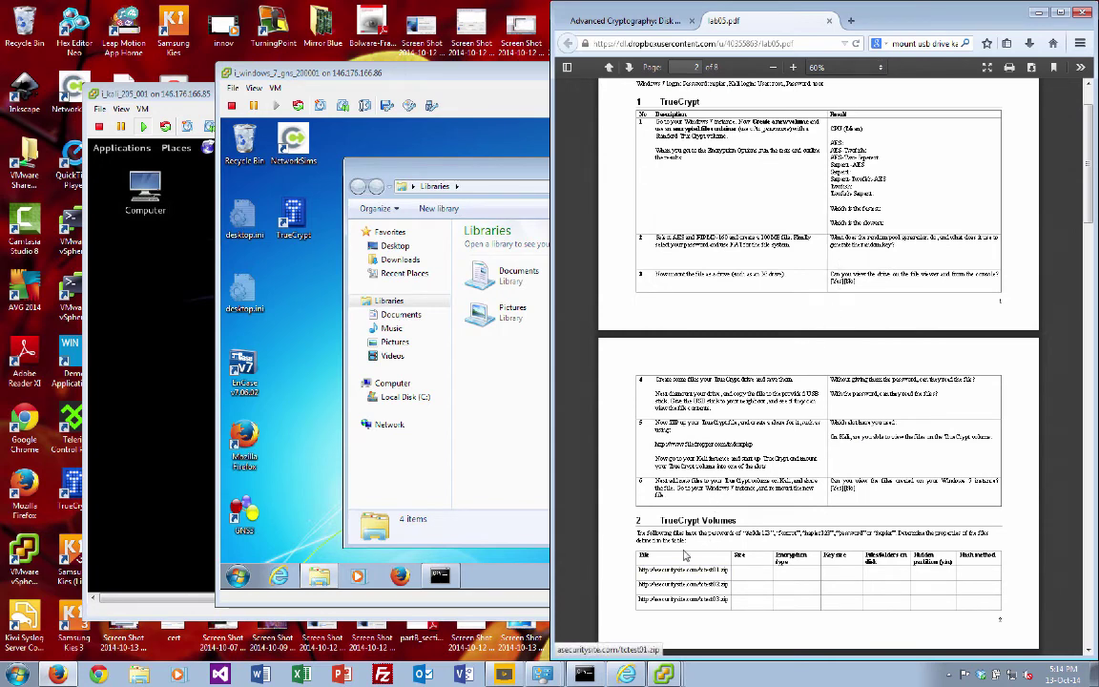
pyautogui.click(507, 386)
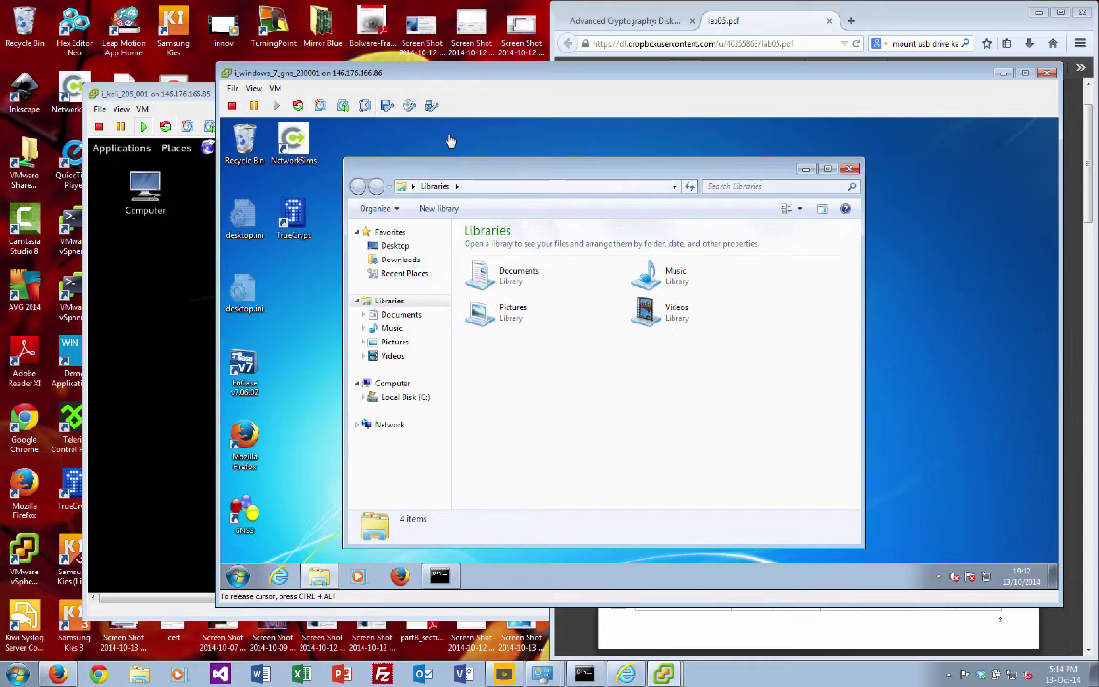
pyautogui.click(431, 106)
pyautogui.moveTo(468, 123)
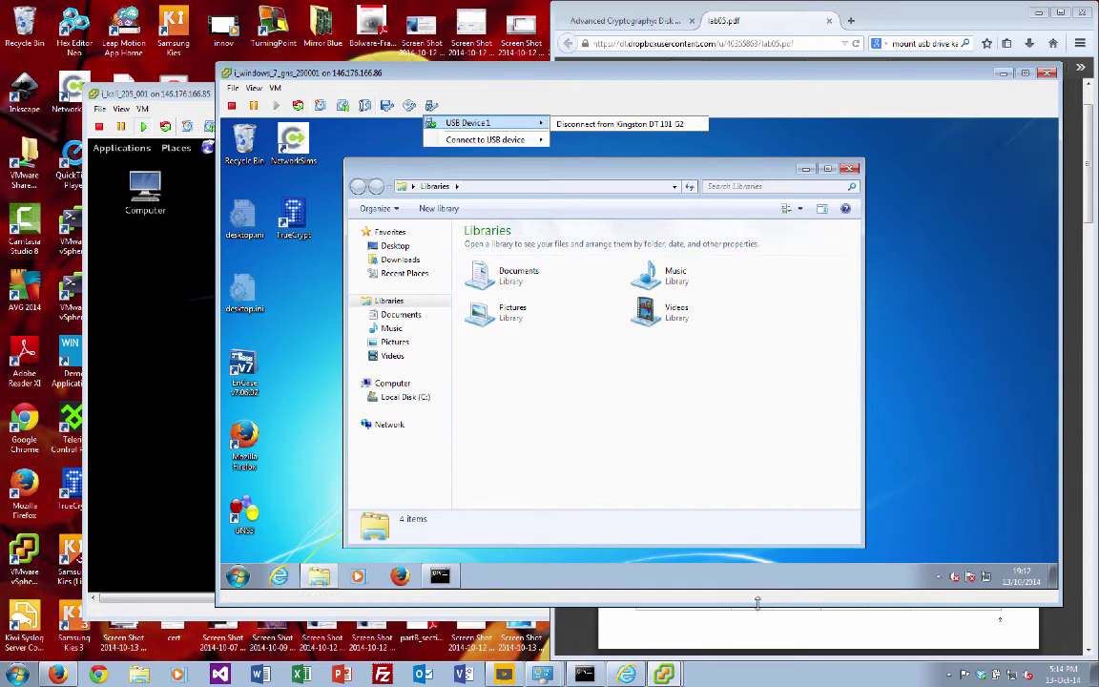
pyautogui.click(772, 630)
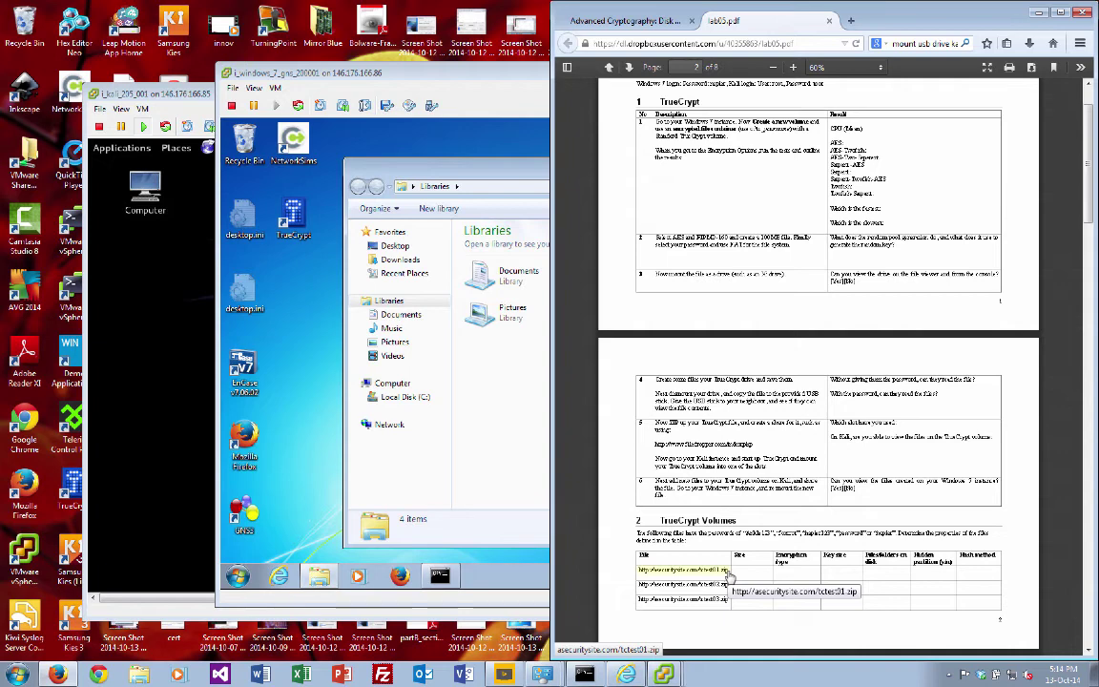
pyautogui.click(496, 434)
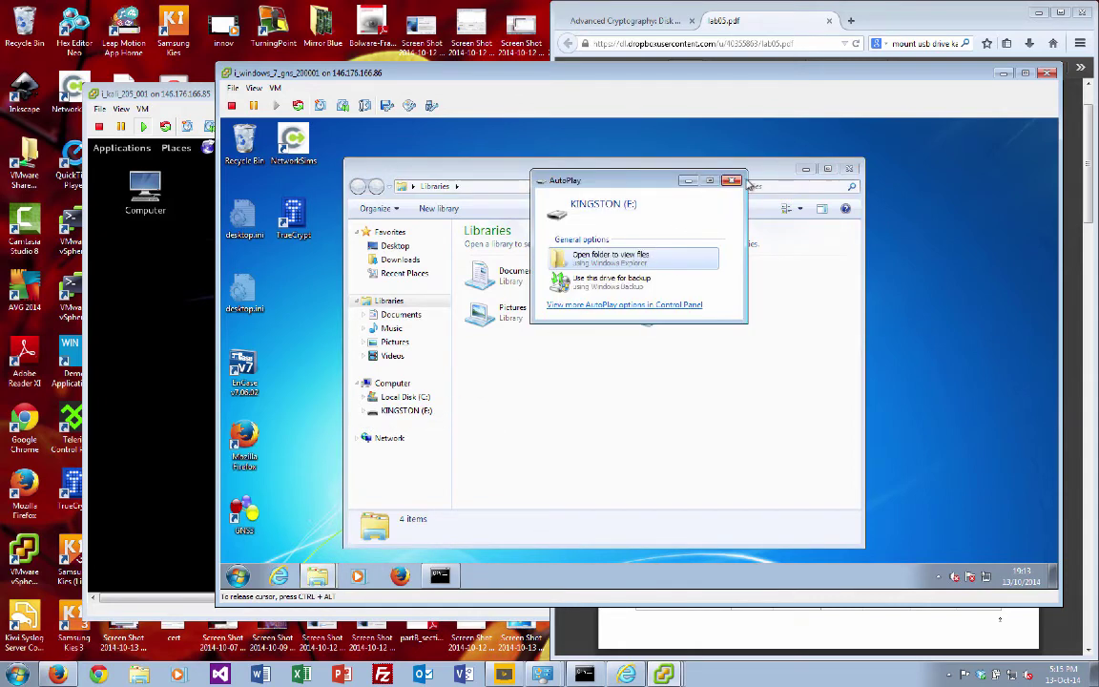
# Step: Dismiss AutoPlay and mount the tc_bill volume from the USB drive in TrueCrypt with its password
pyautogui.click(732, 180)
pyautogui.doubleClick(293, 218)
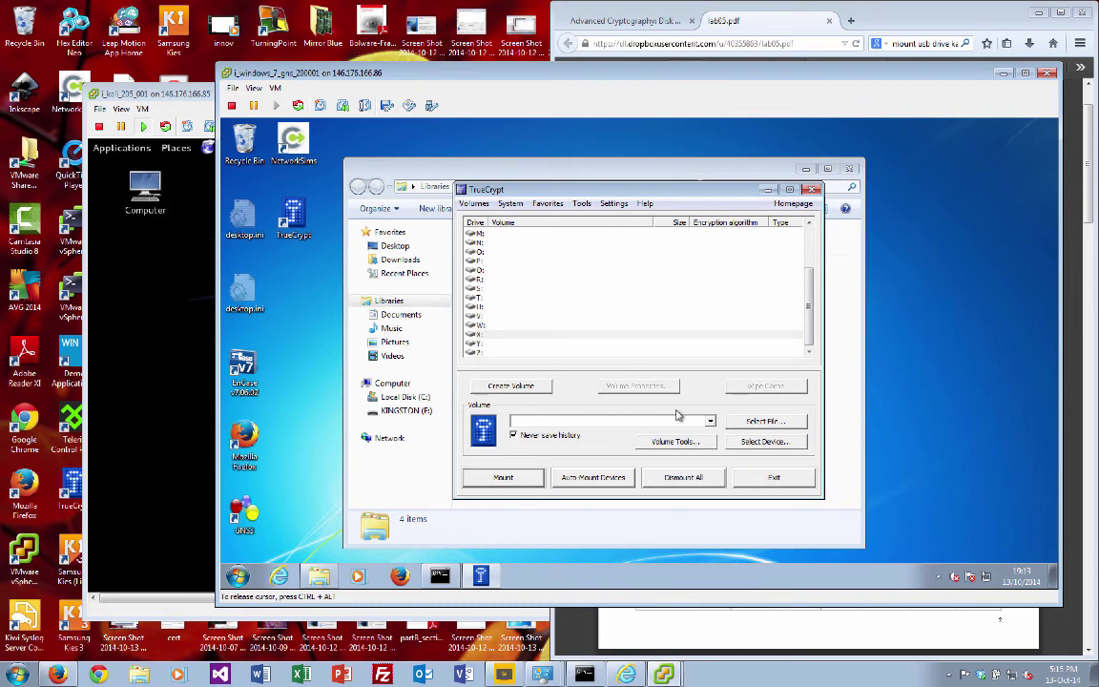
pyautogui.click(786, 426)
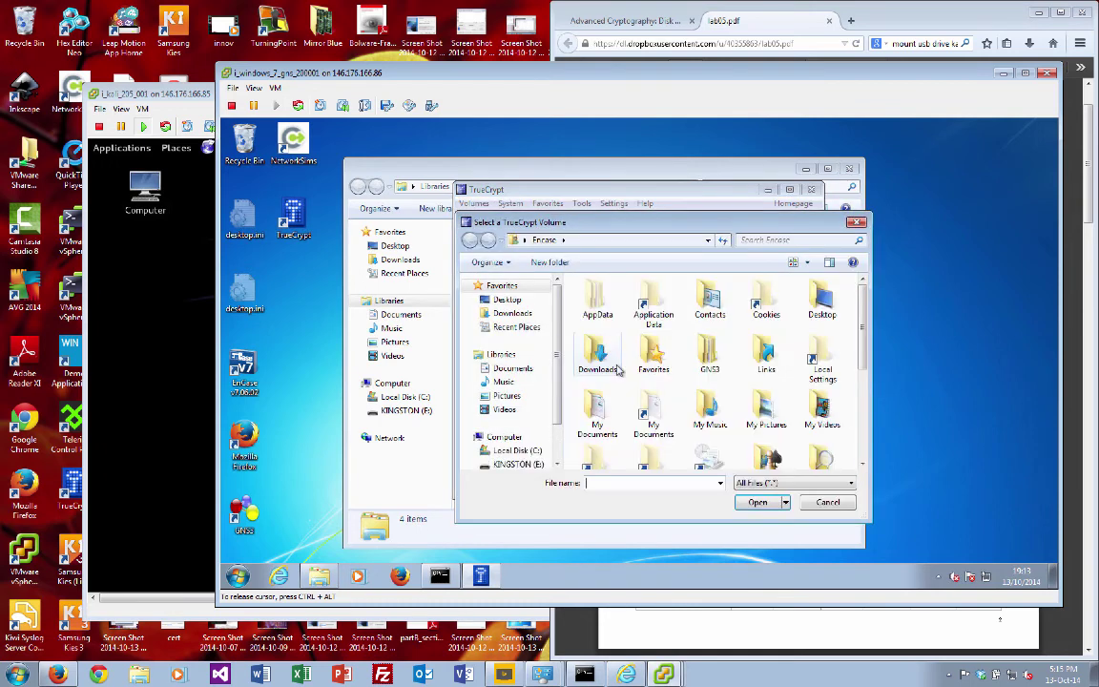
pyautogui.scroll(-1, 516, 400)
pyautogui.click(518, 444)
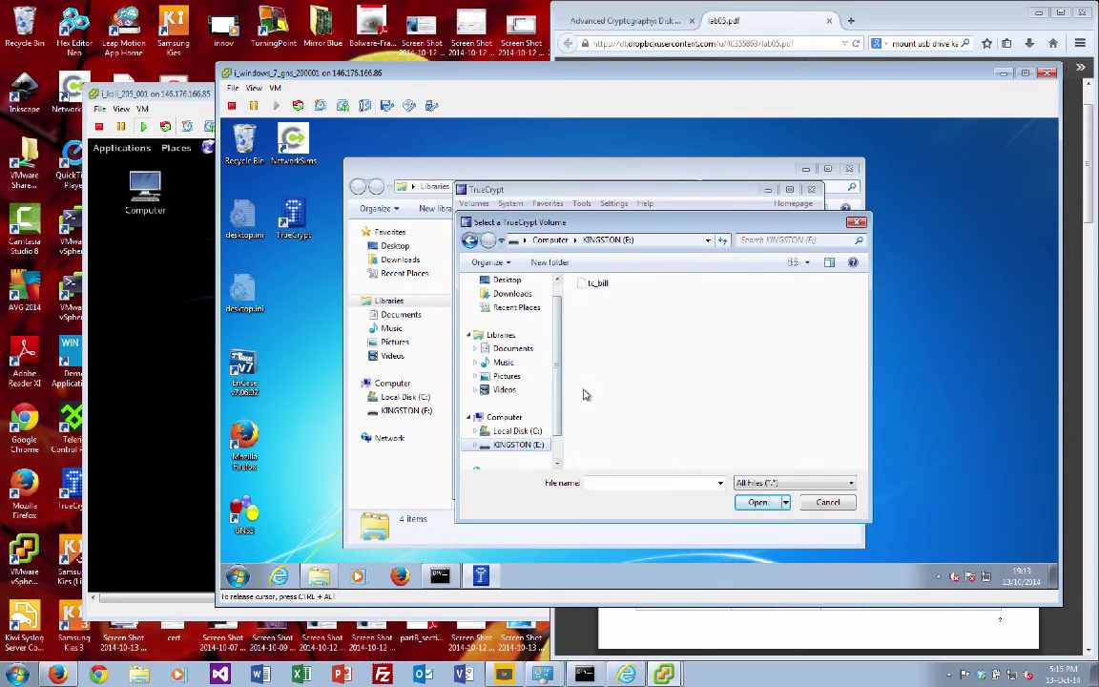
pyautogui.doubleClick(597, 283)
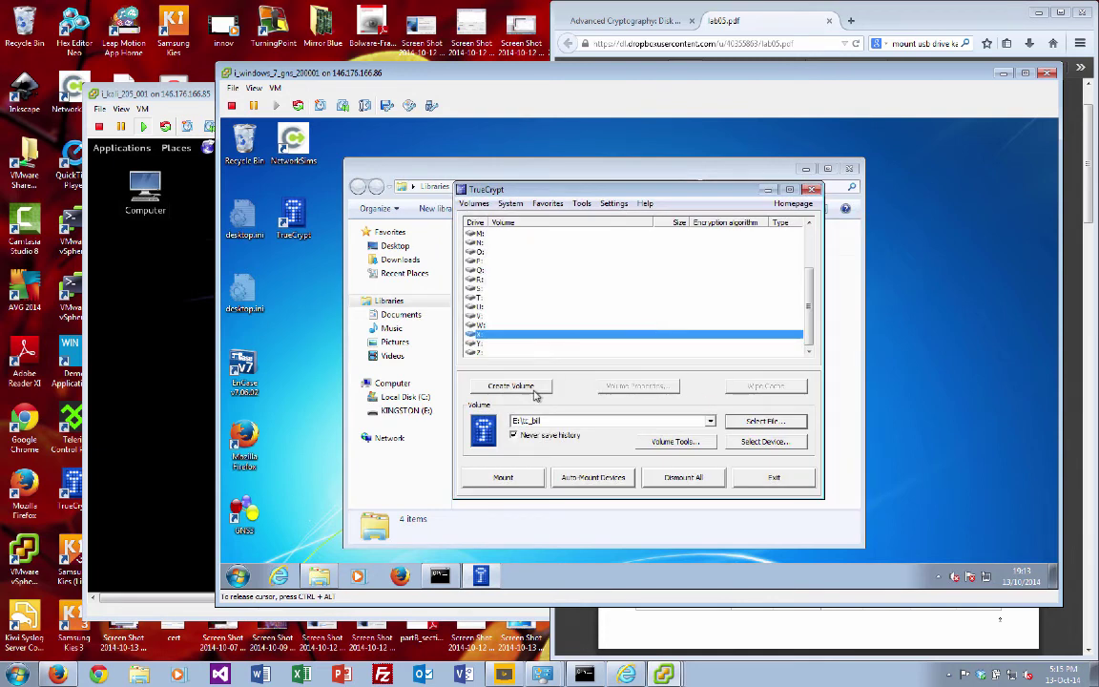
pyautogui.click(523, 482)
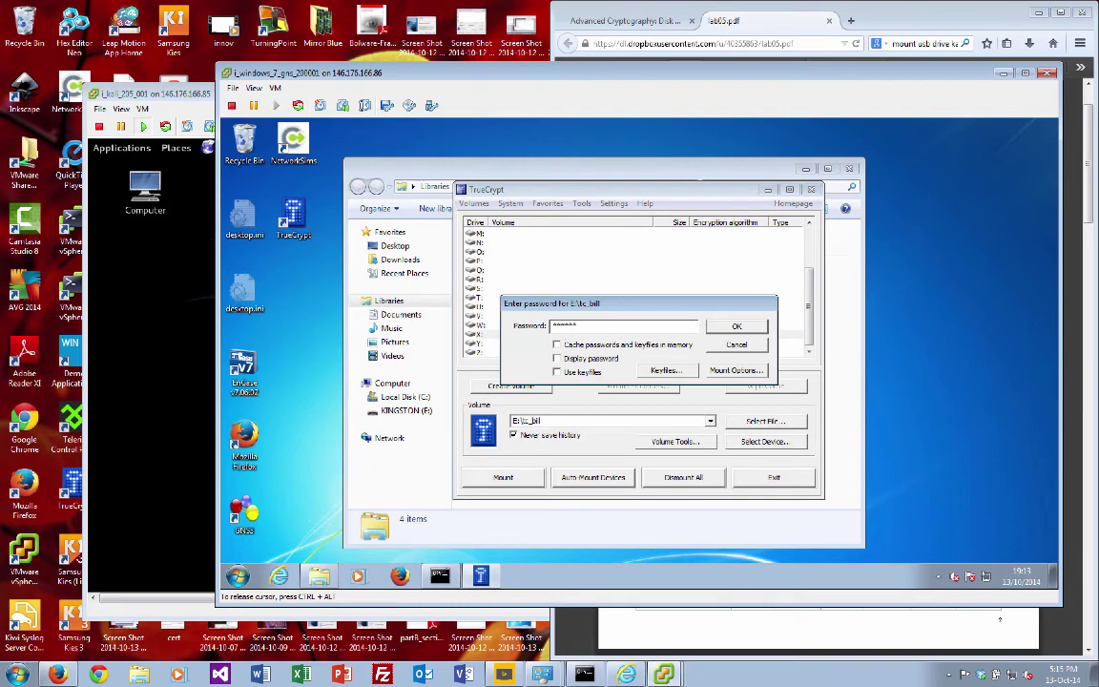
pyautogui.write('******')
pyautogui.press('Return')
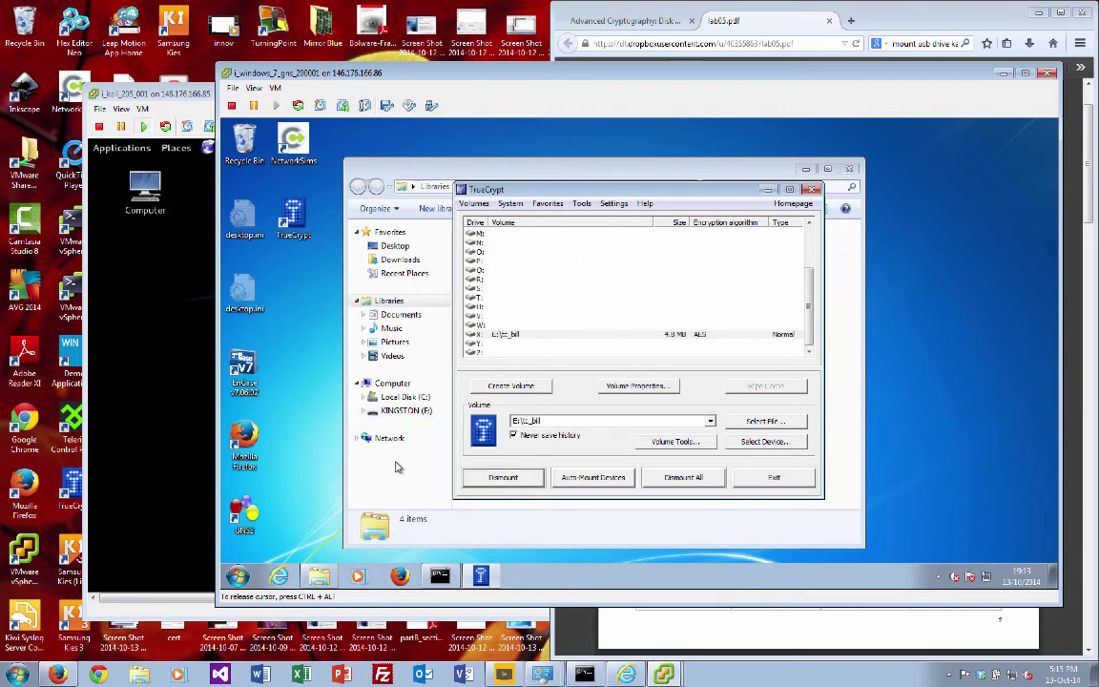
# Step: Open the mounted Local Disk (X:) in Explorer to see test, test01 and test.txt
pyautogui.click(398, 467)
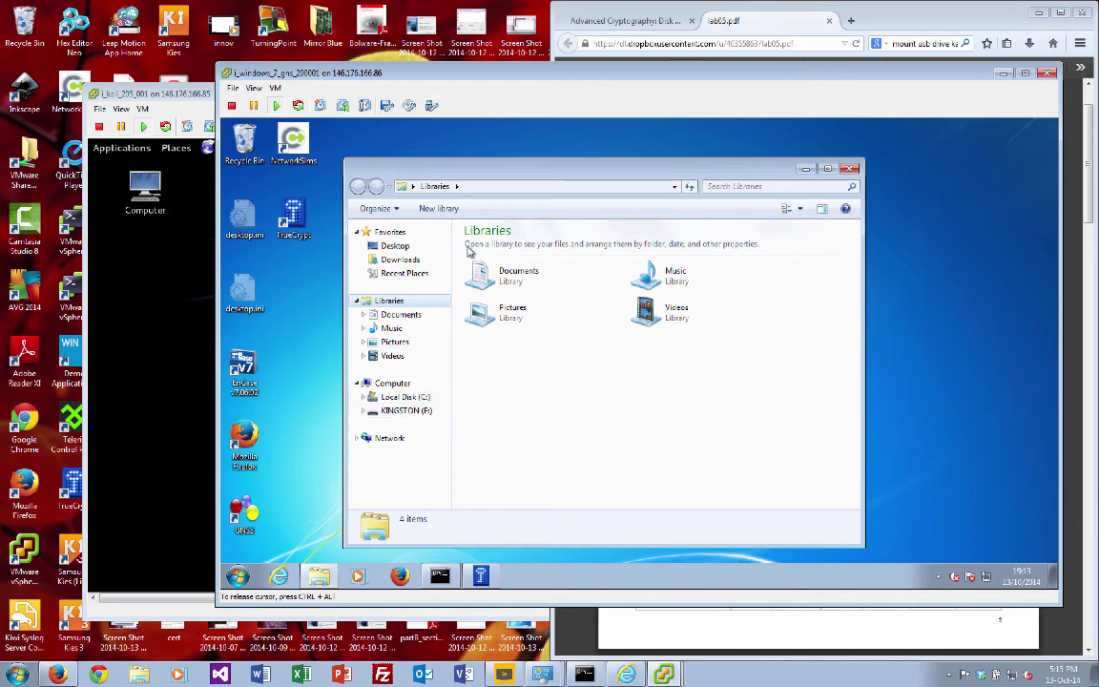
pyautogui.click(420, 425)
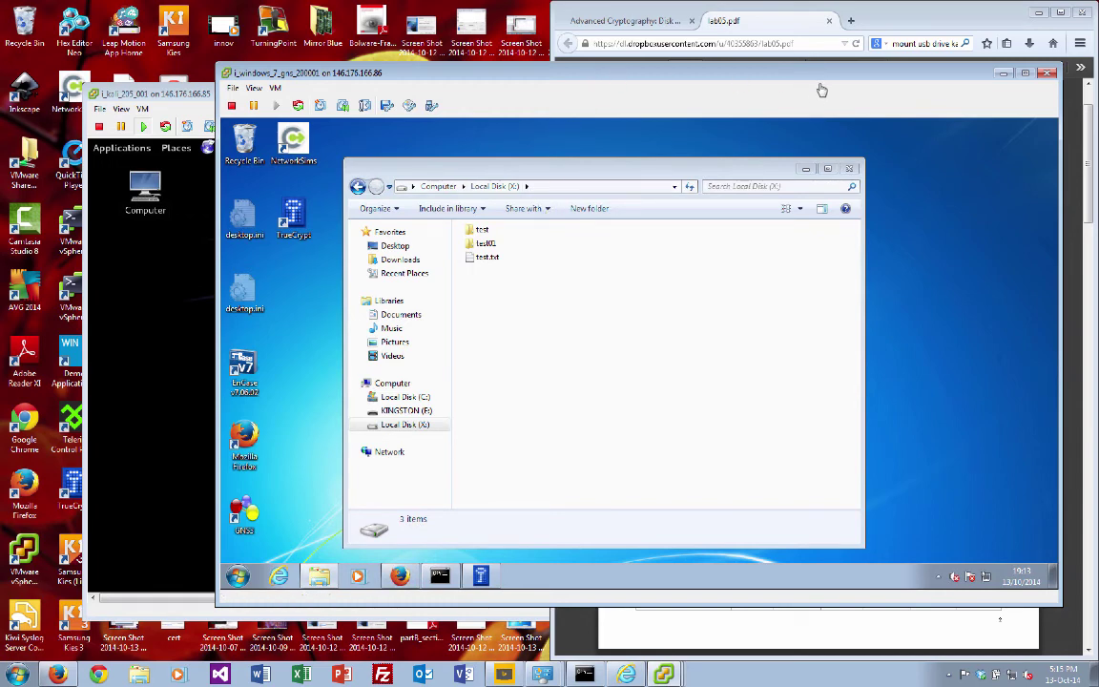
pyautogui.moveTo(826, 80); pyautogui.dragTo(758, 72)
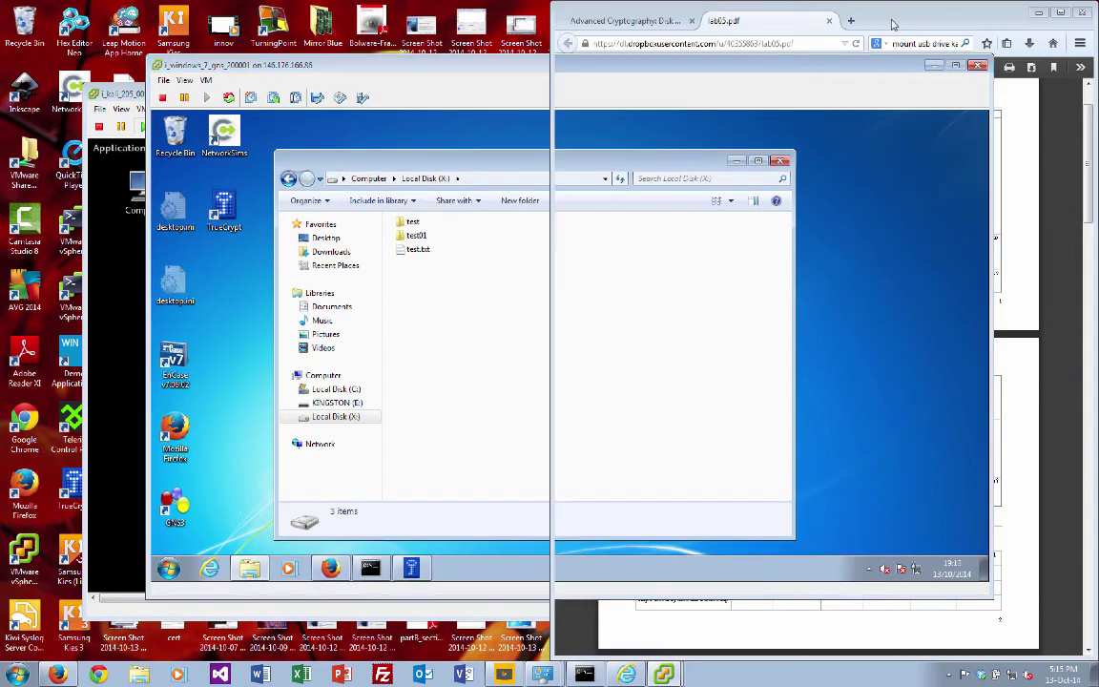
pyautogui.click(852, 16)
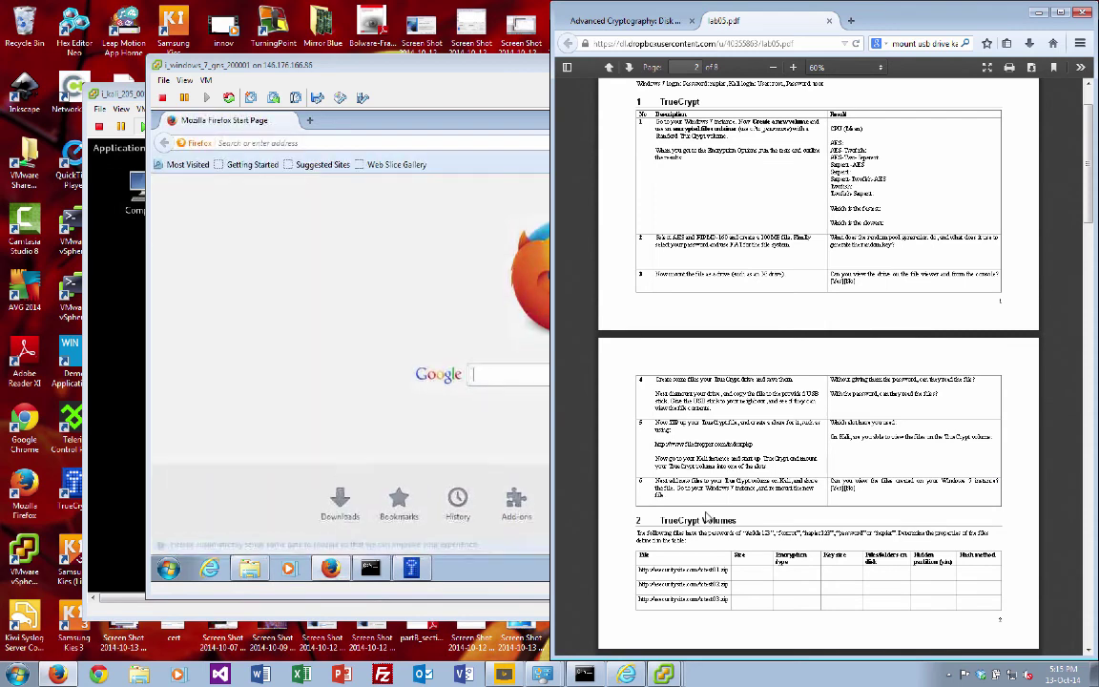
pyautogui.click(363, 149)
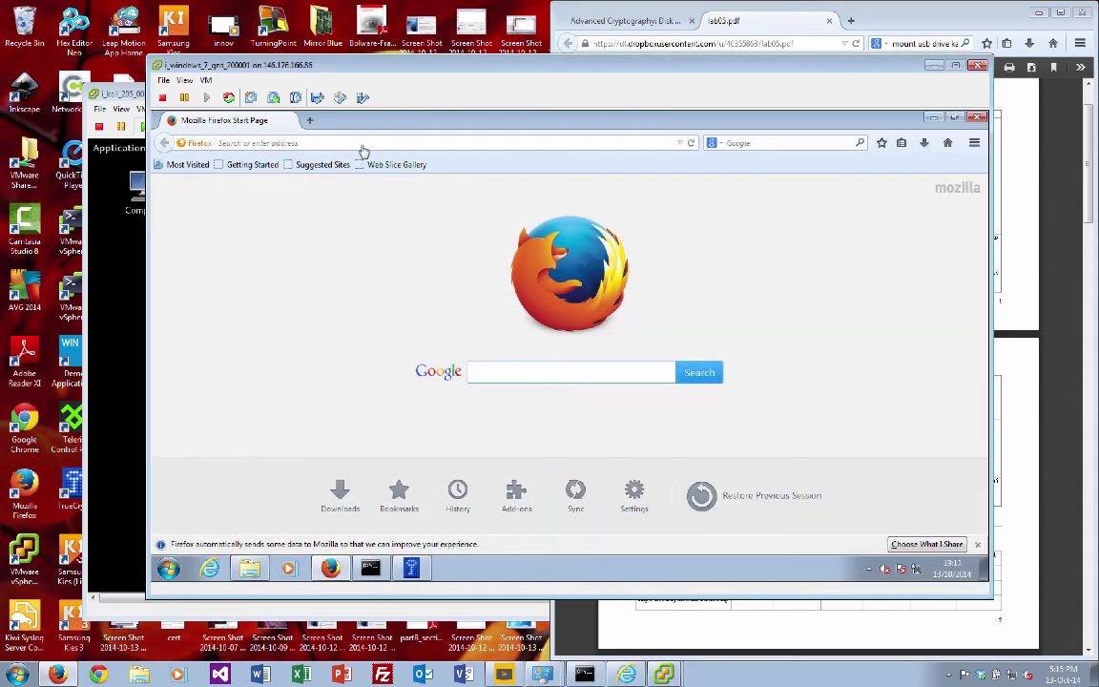
pyautogui.click(365, 145)
pyautogui.write('http')
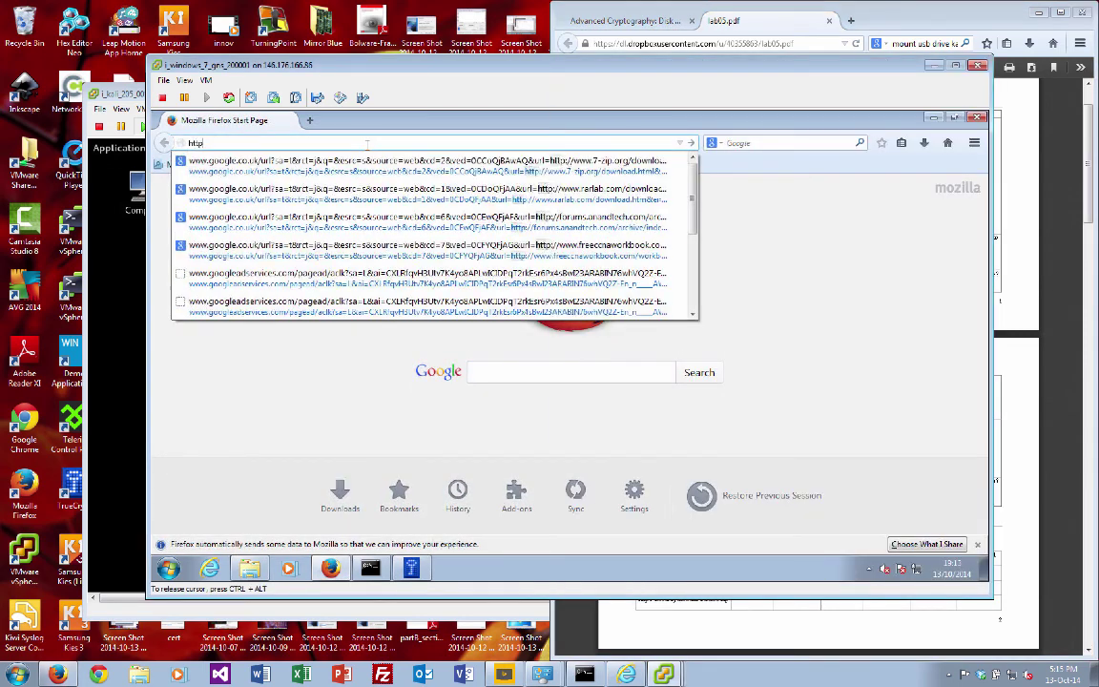
pyautogui.write(':/')
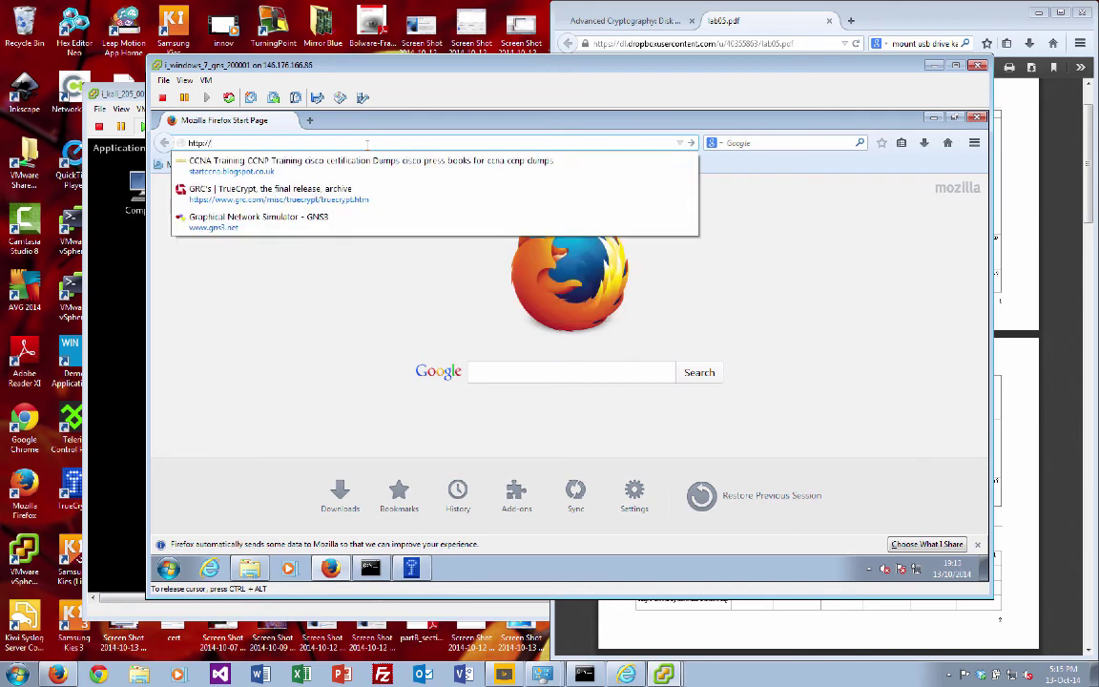
pyautogui.write('/asecurit')
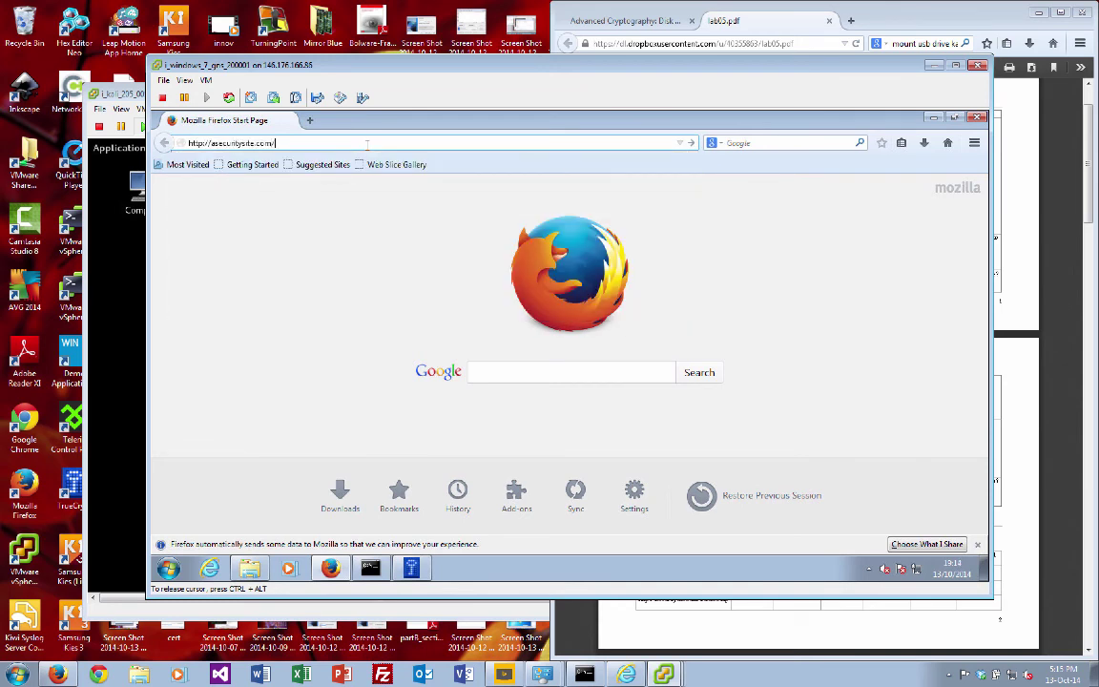
pyautogui.write('ysite.com/')
pyautogui.click(768, 17)
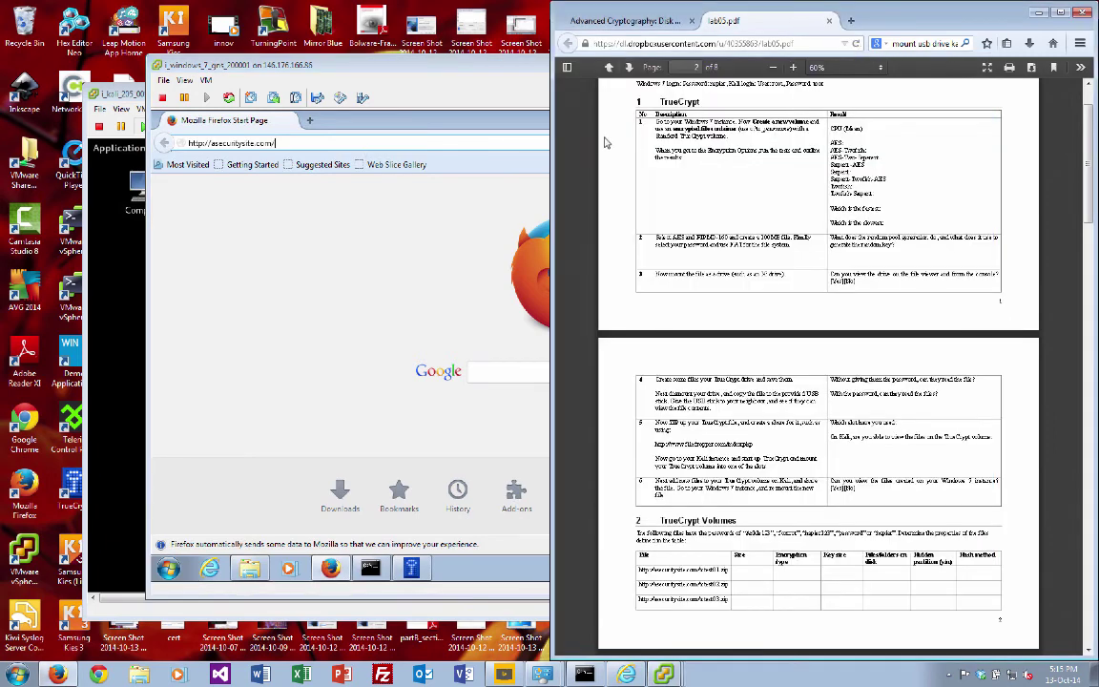
pyautogui.click(391, 148)
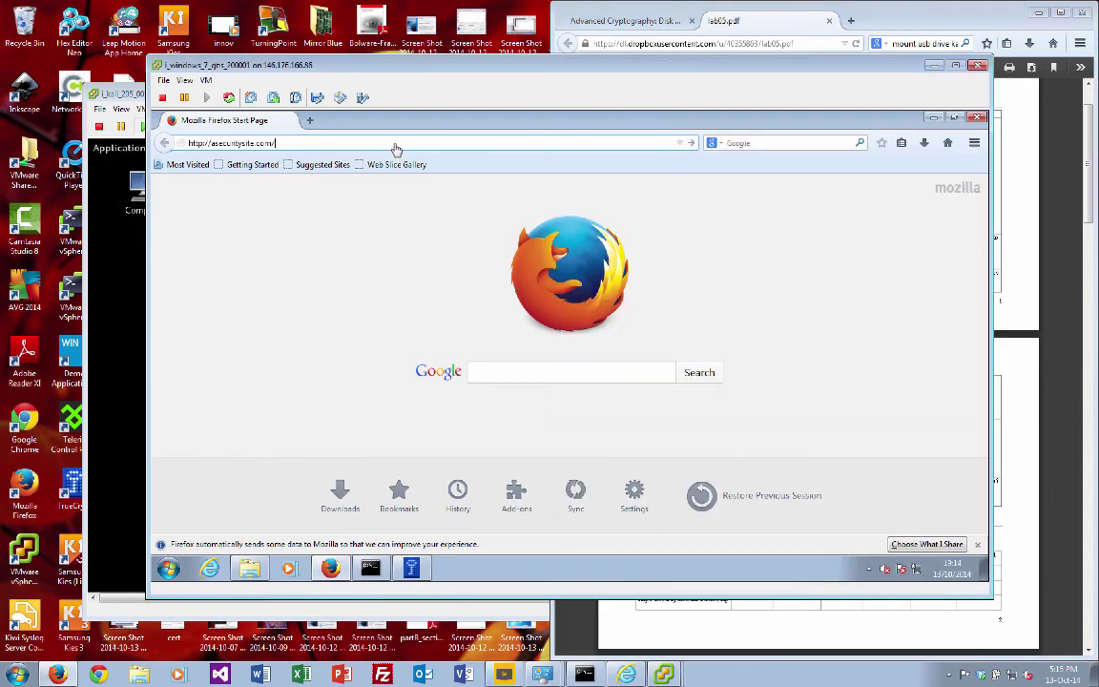
pyautogui.click(394, 143)
pyautogui.write('ctest01.zip')
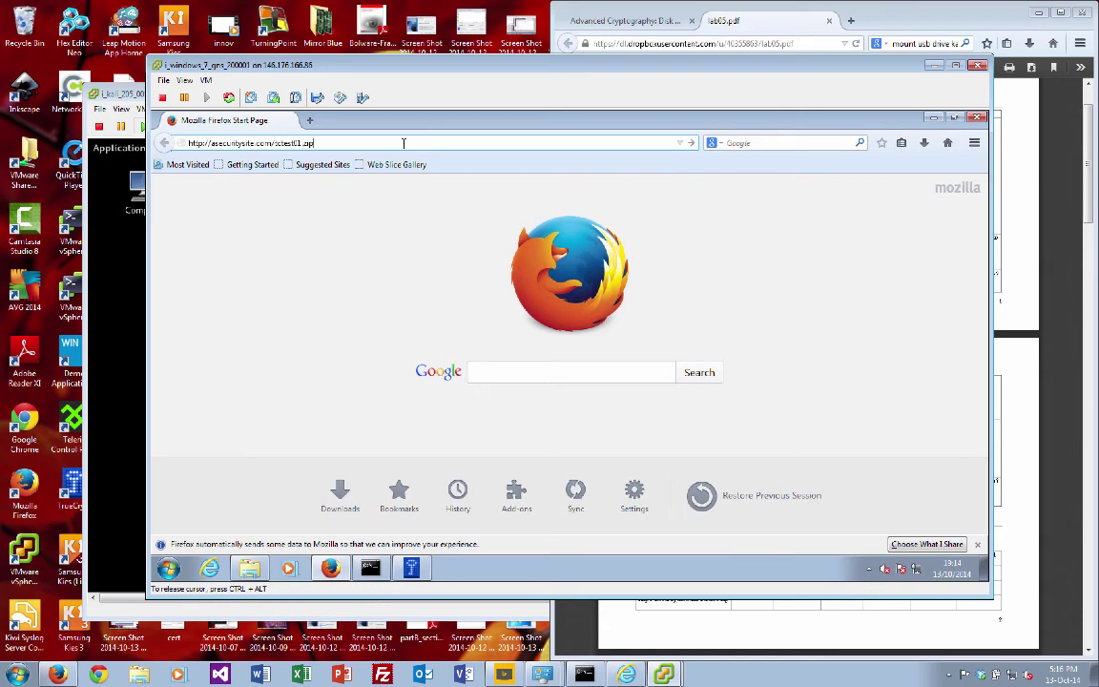
pyautogui.press('Return')
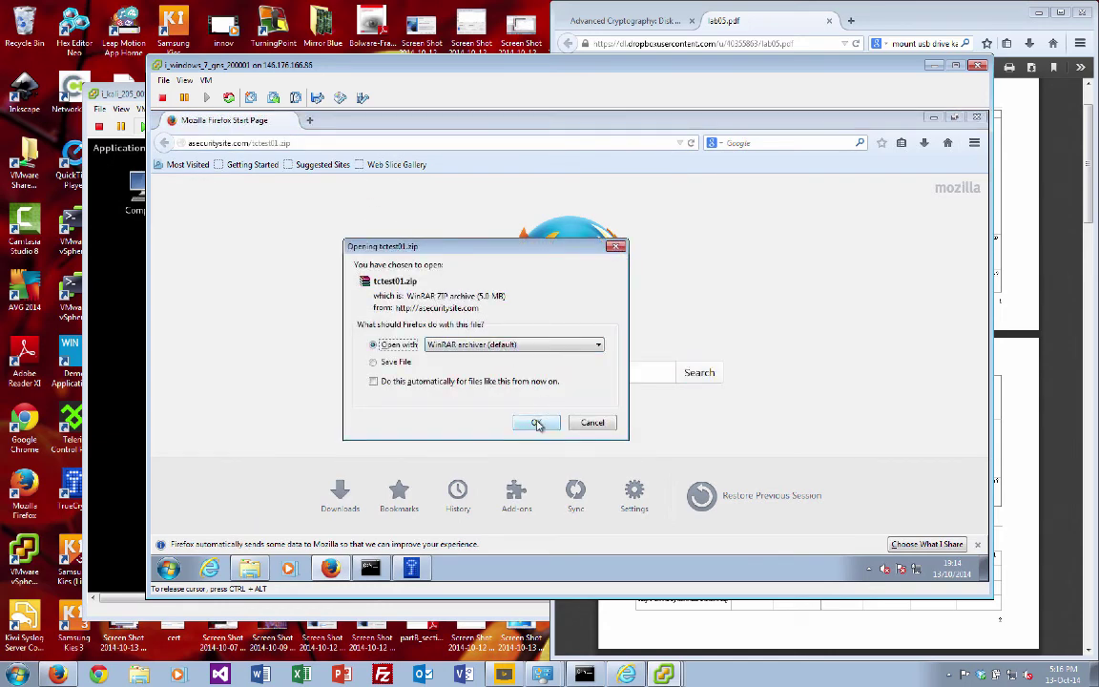
# Step: Open tctest01.zip with WinRAR, extract tctest01 to C:\, and launch TrueCrypt
pyautogui.click(538, 422)
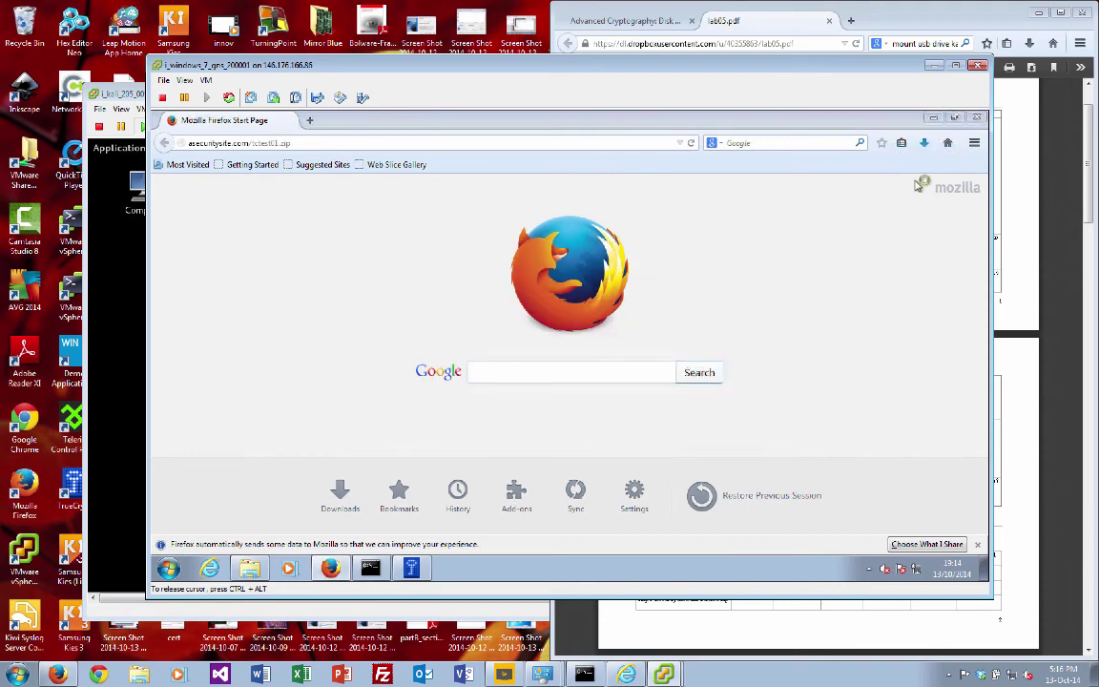
pyautogui.click(537, 308)
pyautogui.click(537, 354)
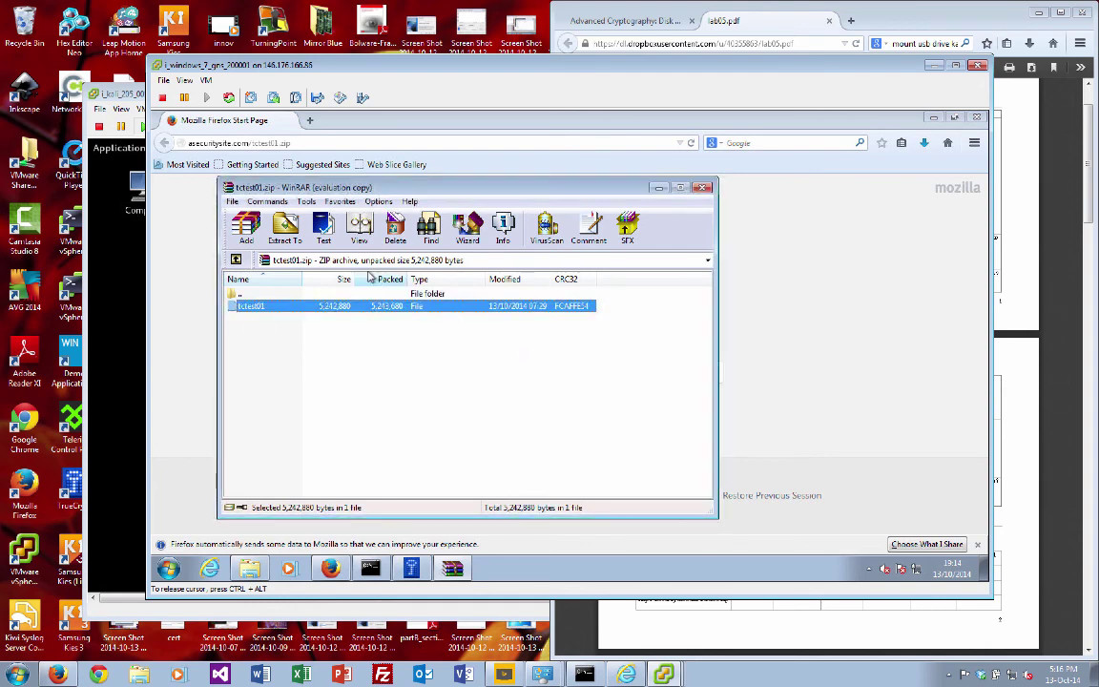
pyautogui.click(284, 227)
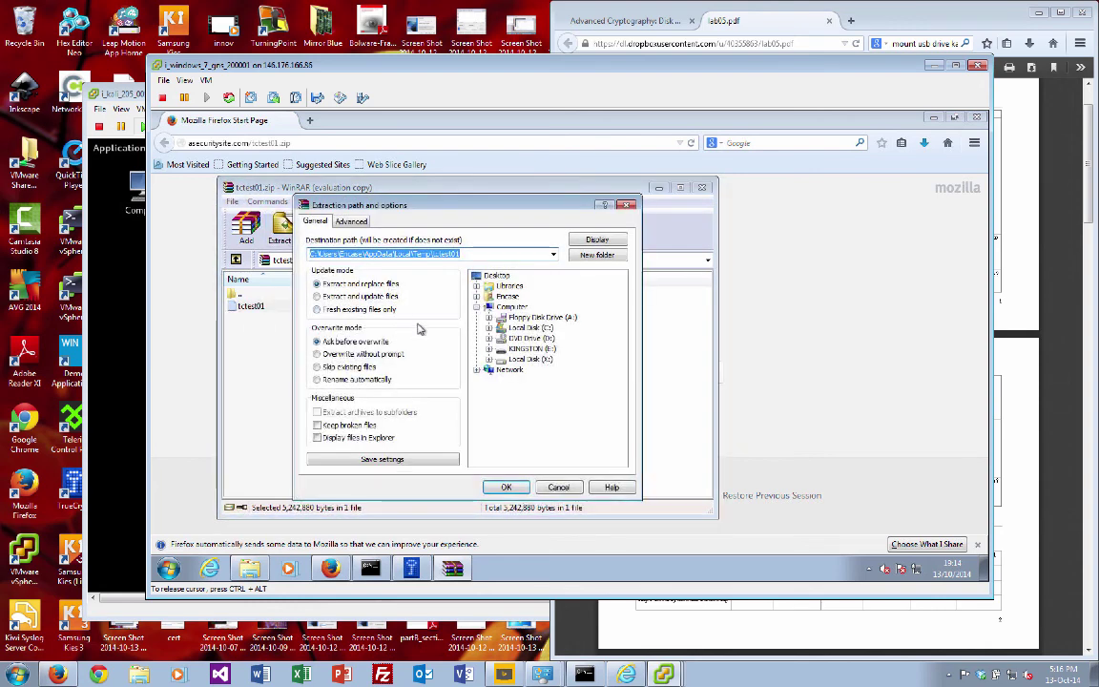
pyautogui.click(528, 328)
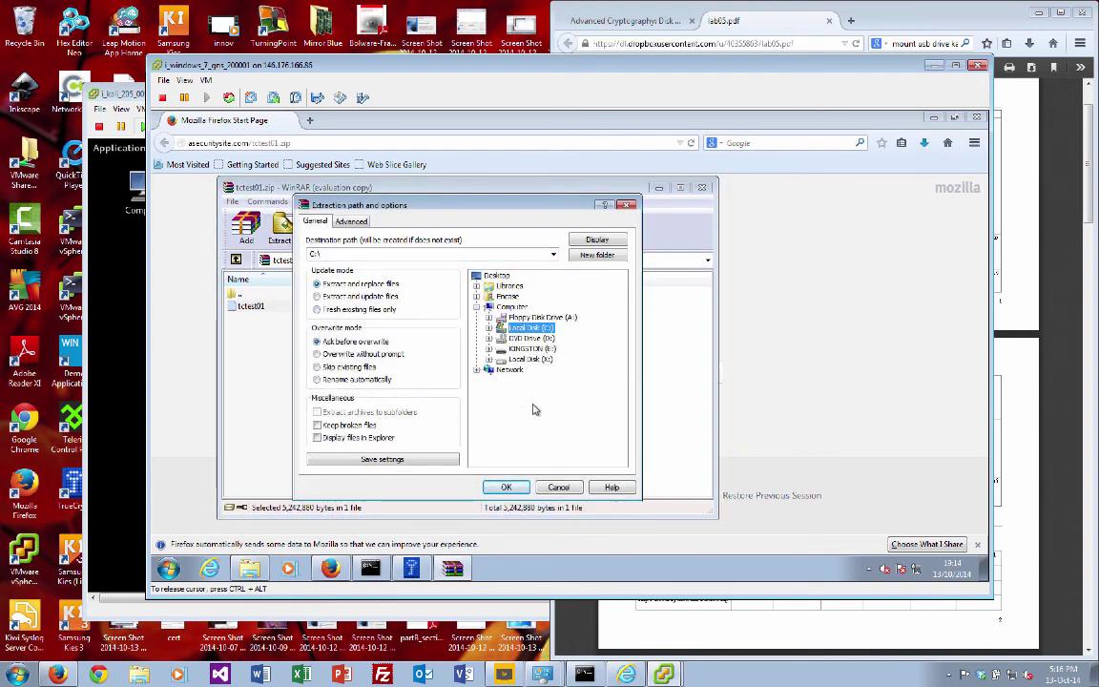
pyautogui.click(507, 487)
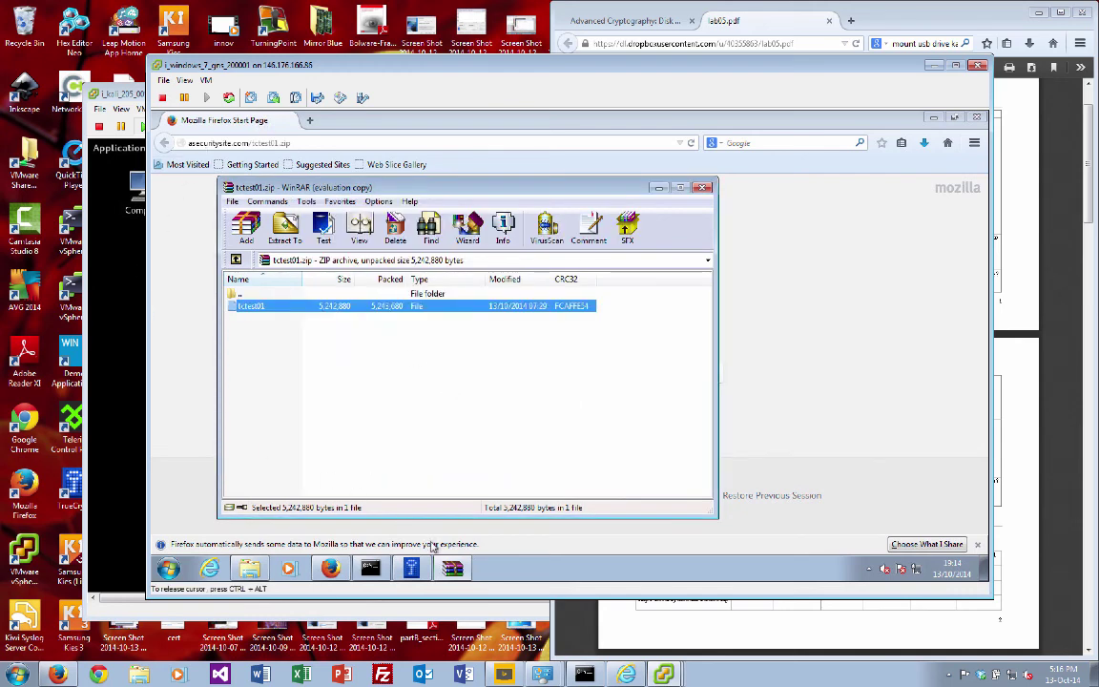
pyautogui.click(412, 569)
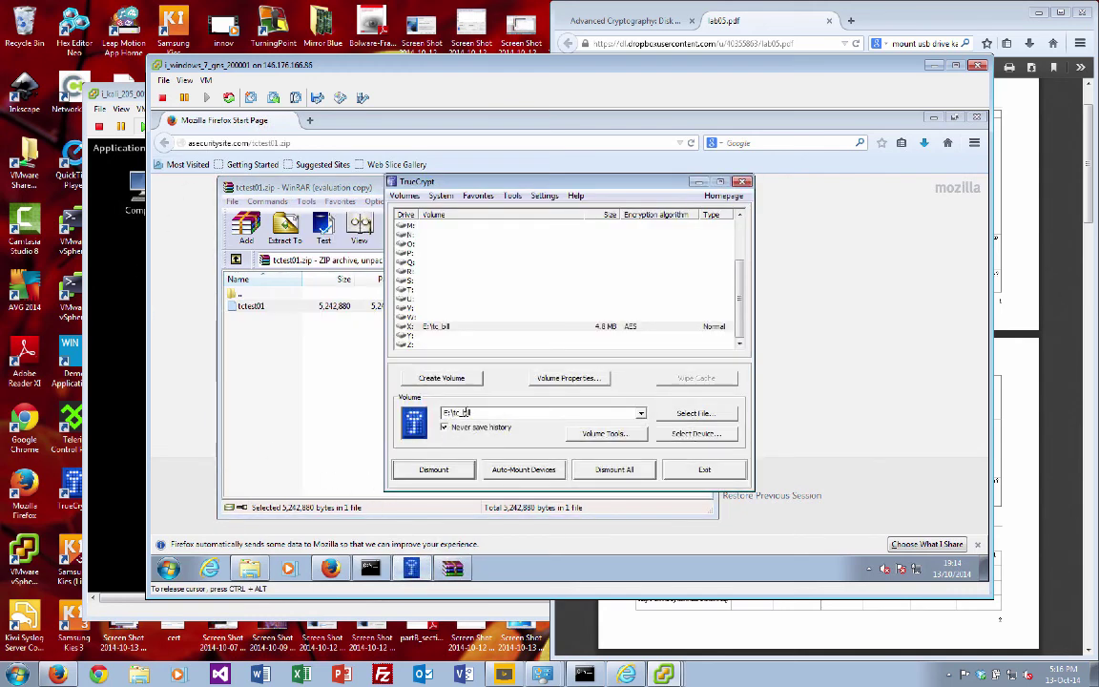
# Step: Select C:\tctest01 as the volume file, assign drive letter Y:, and start mounting
pyautogui.click(706, 414)
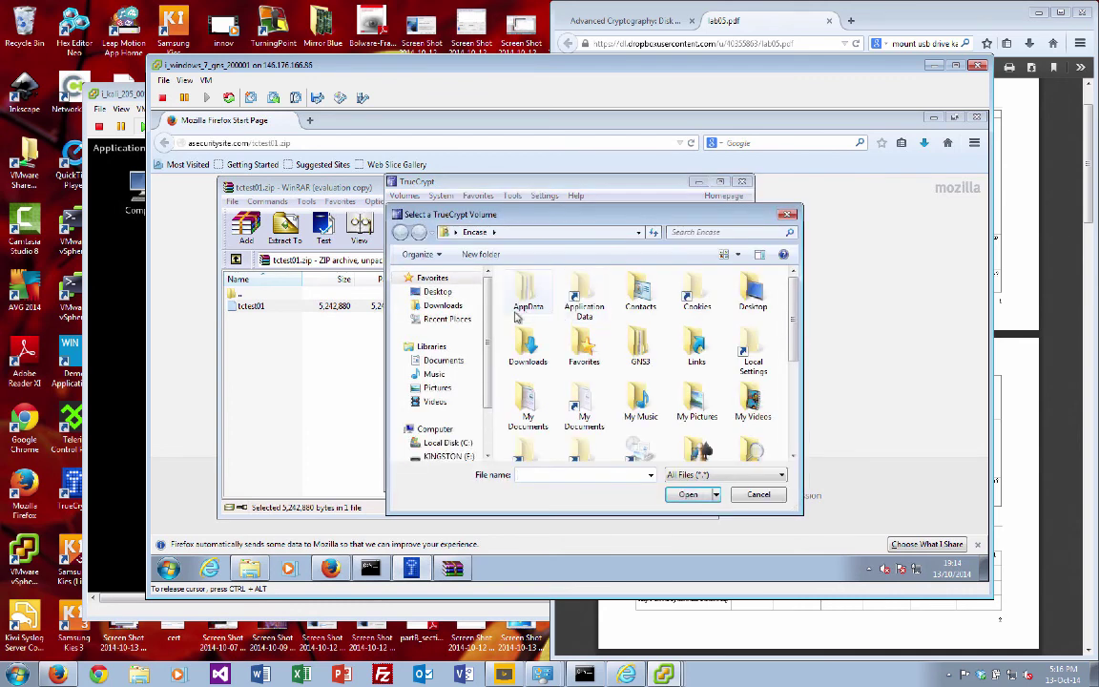
pyautogui.click(447, 443)
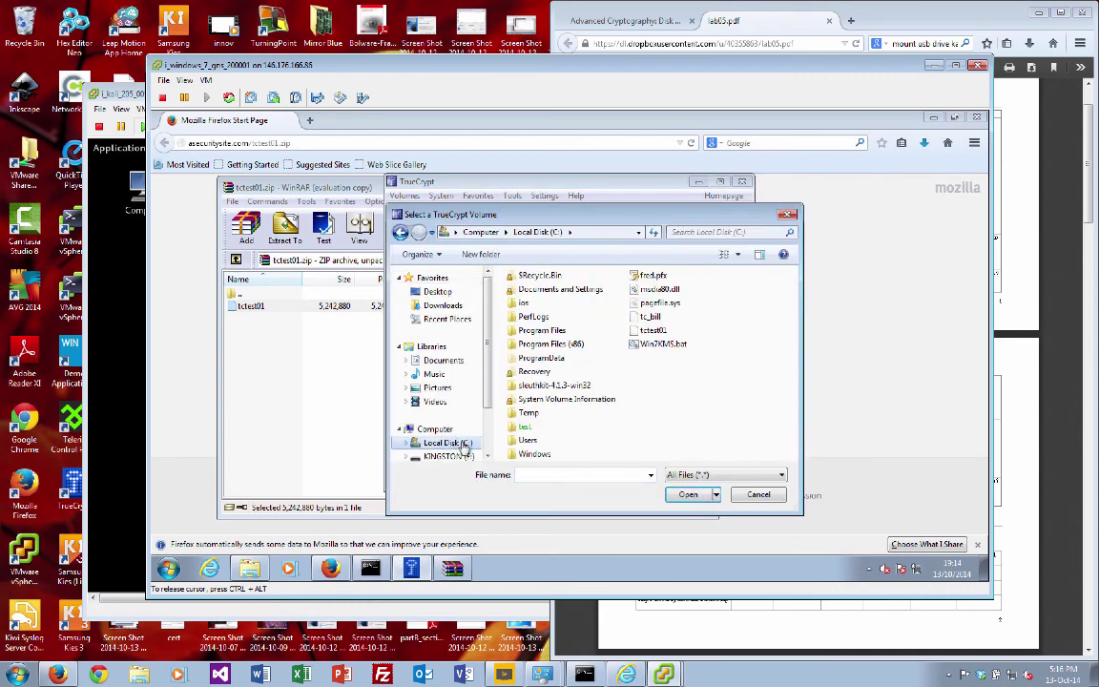
pyautogui.click(654, 331)
pyautogui.doubleClick(658, 334)
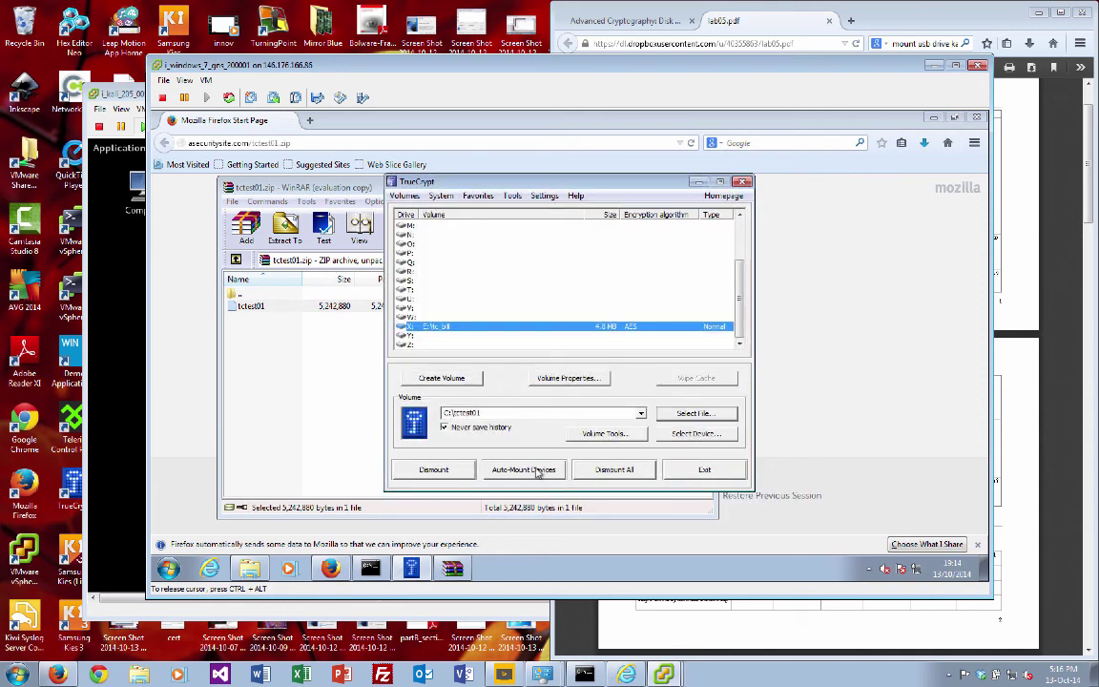
pyautogui.click(491, 411)
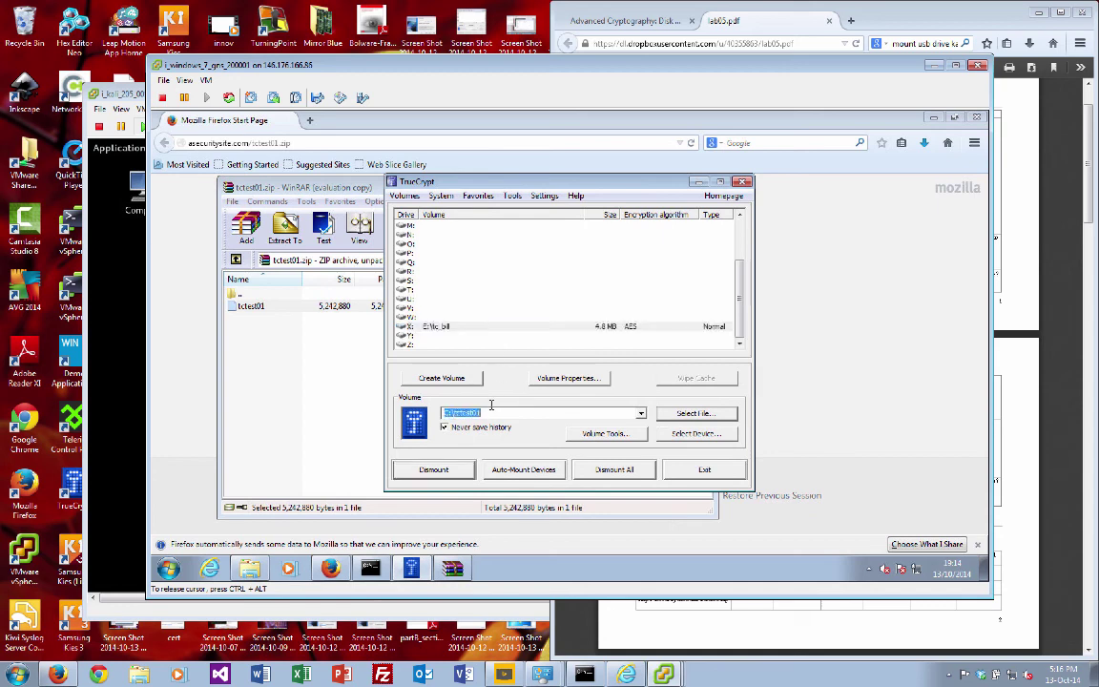
pyautogui.click(429, 335)
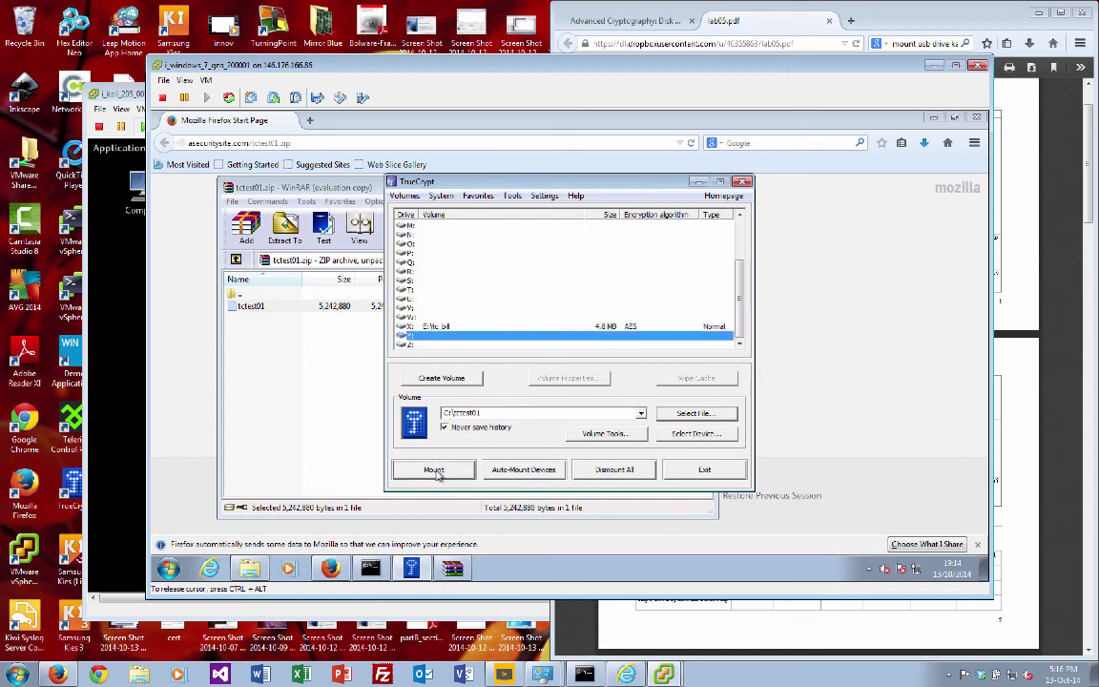
pyautogui.click(434, 471)
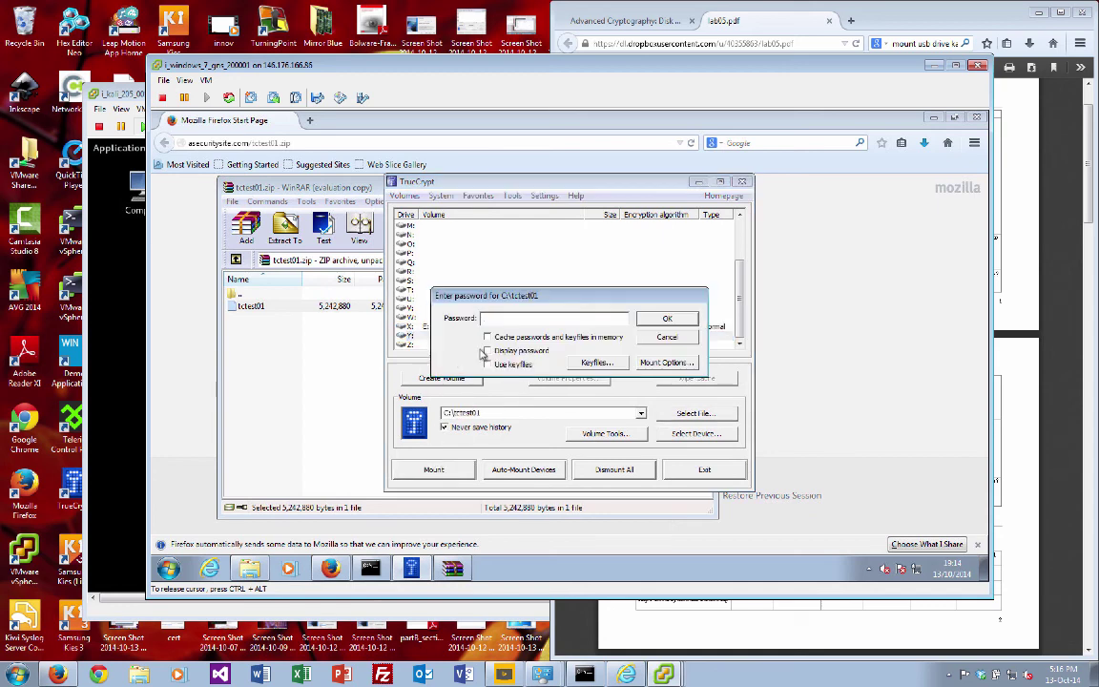
# Step: Try passwords from the lab sheet until tctest01 mounts as a 4.8 MB AES volume
pyautogui.press('Return')
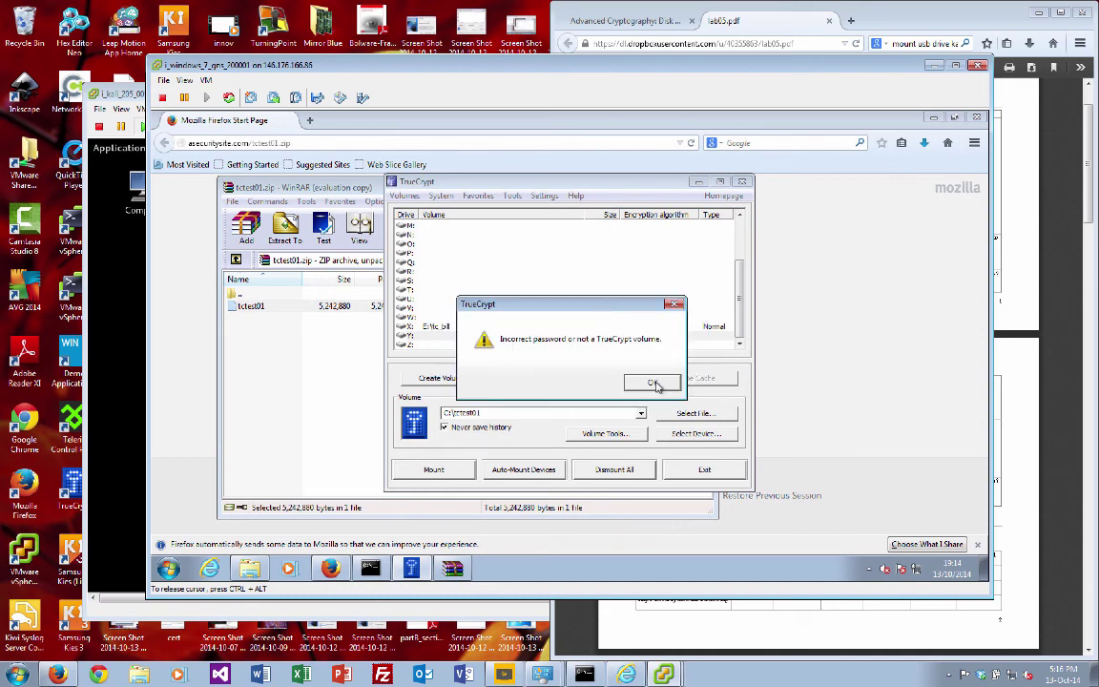
pyautogui.click(652, 384)
pyautogui.click(1016, 439)
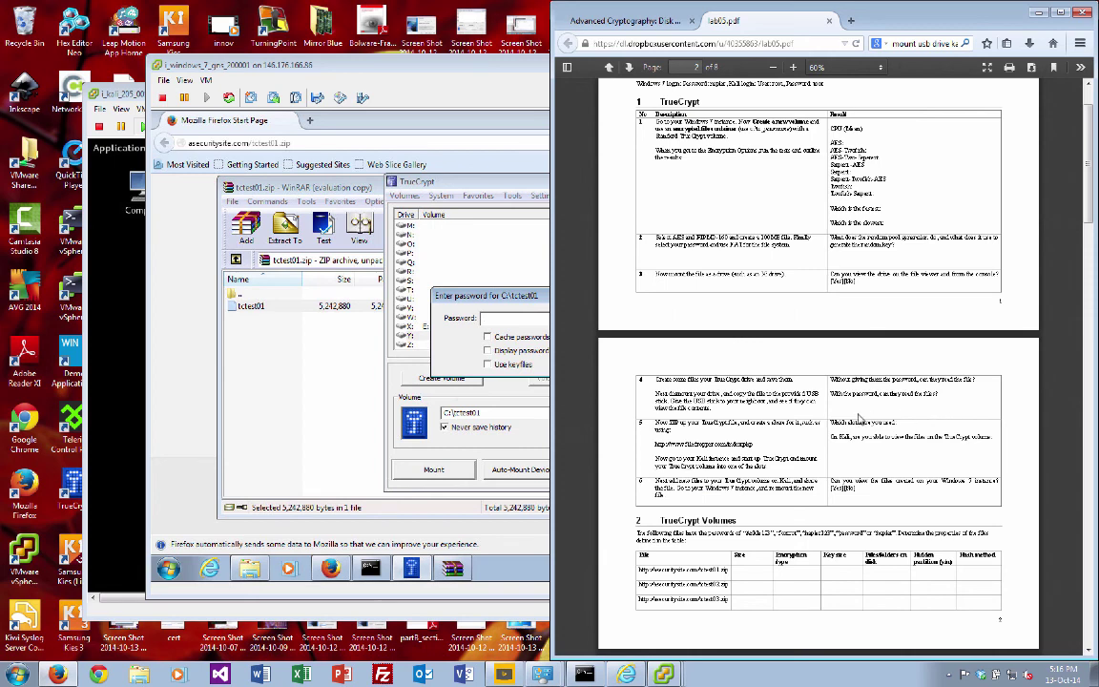
pyautogui.click(445, 287)
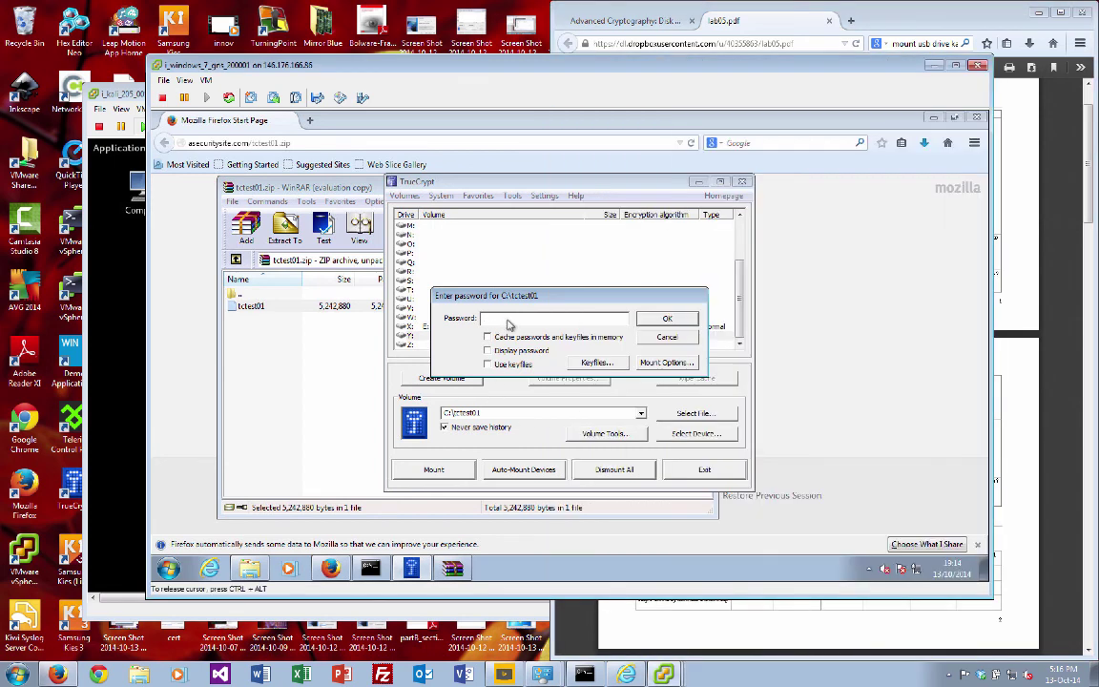
pyautogui.write('**')
pyautogui.press('Return')
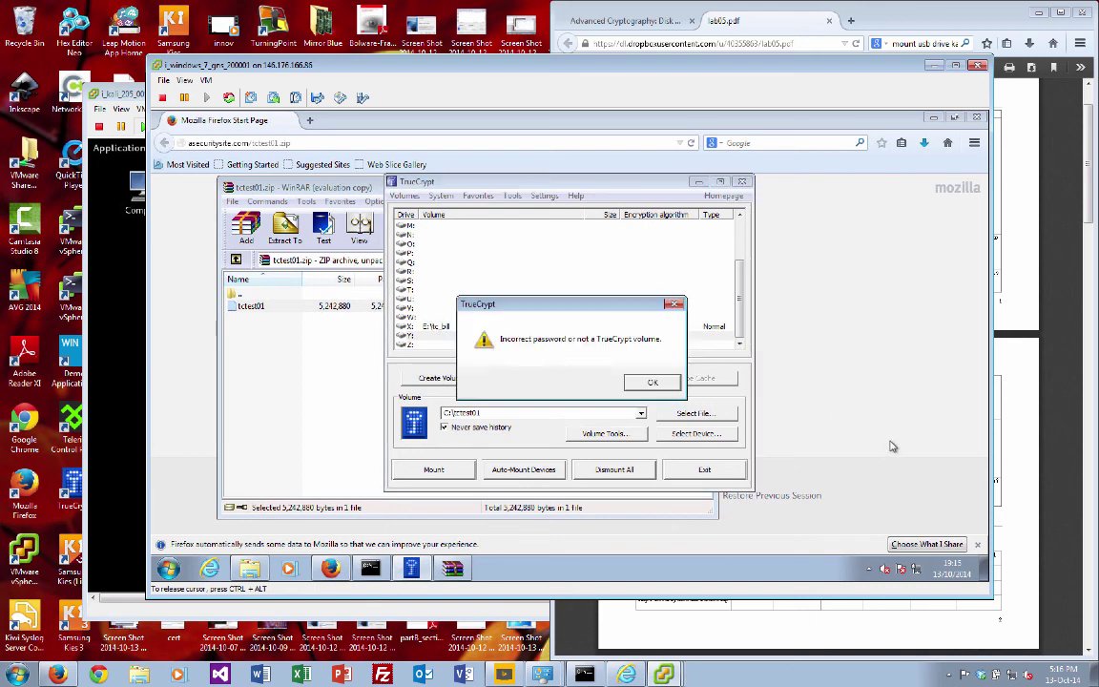
pyautogui.click(1026, 445)
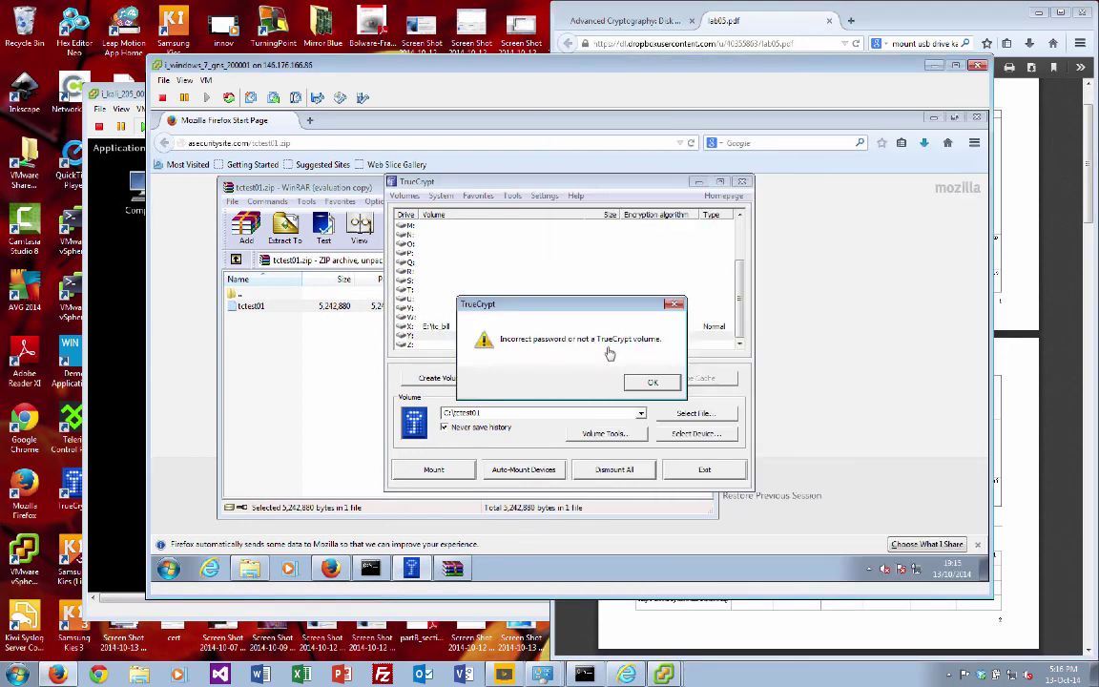
pyautogui.click(651, 382)
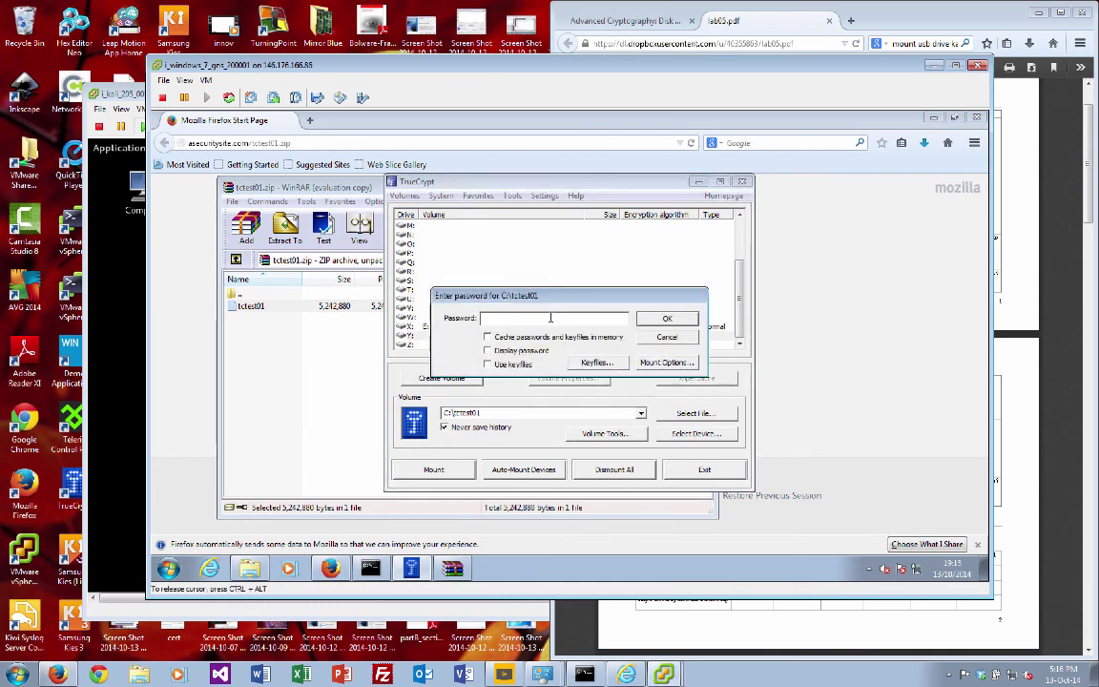
pyautogui.press('Return')
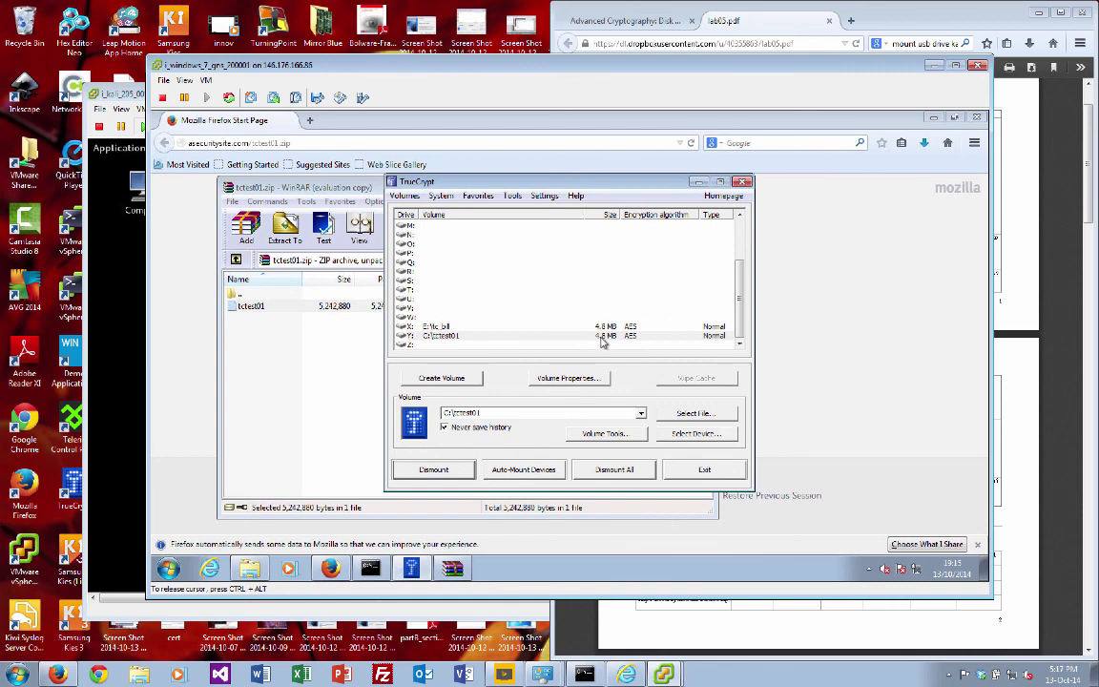
# Step: Show the Y: volume's properties (AES, 256-bit keys, HMAC-RIPEMD-160), then scroll lab05.pdf to its volumes table
pyautogui.click(608, 338)
pyautogui.rightClick(608, 342)
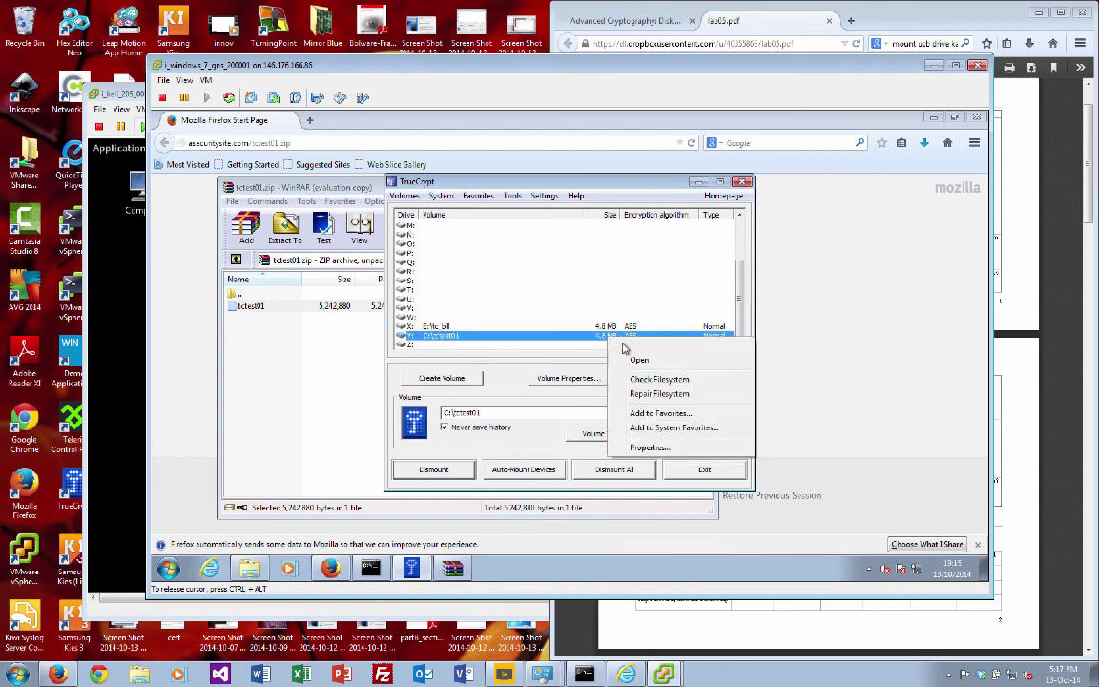
pyautogui.click(648, 448)
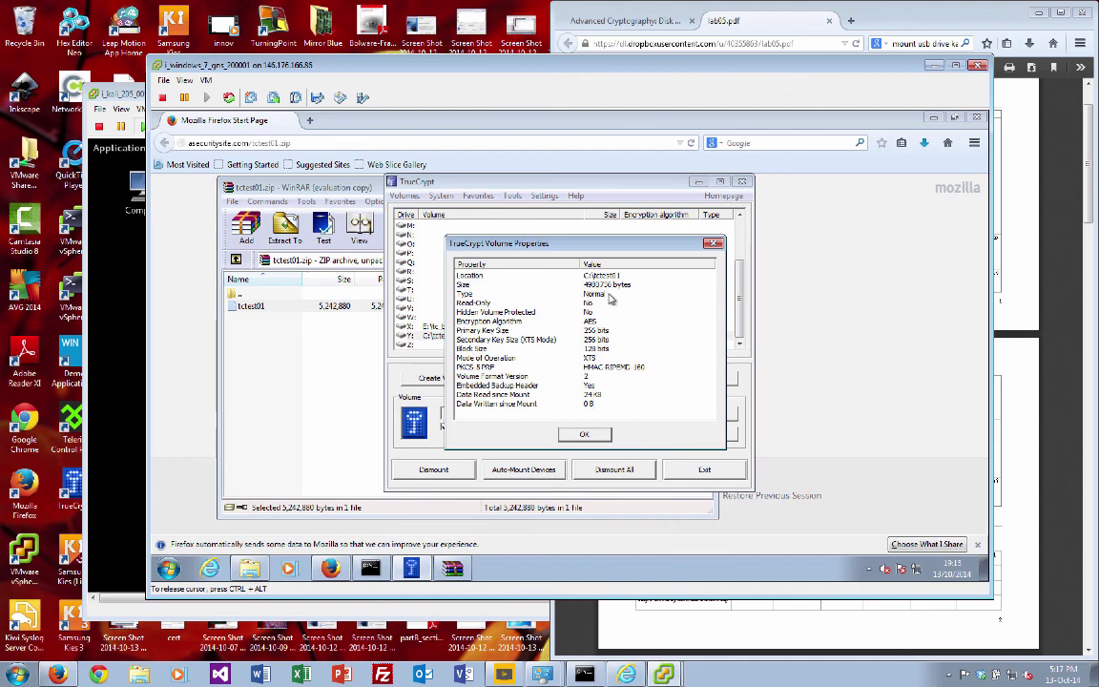
pyautogui.click(1012, 466)
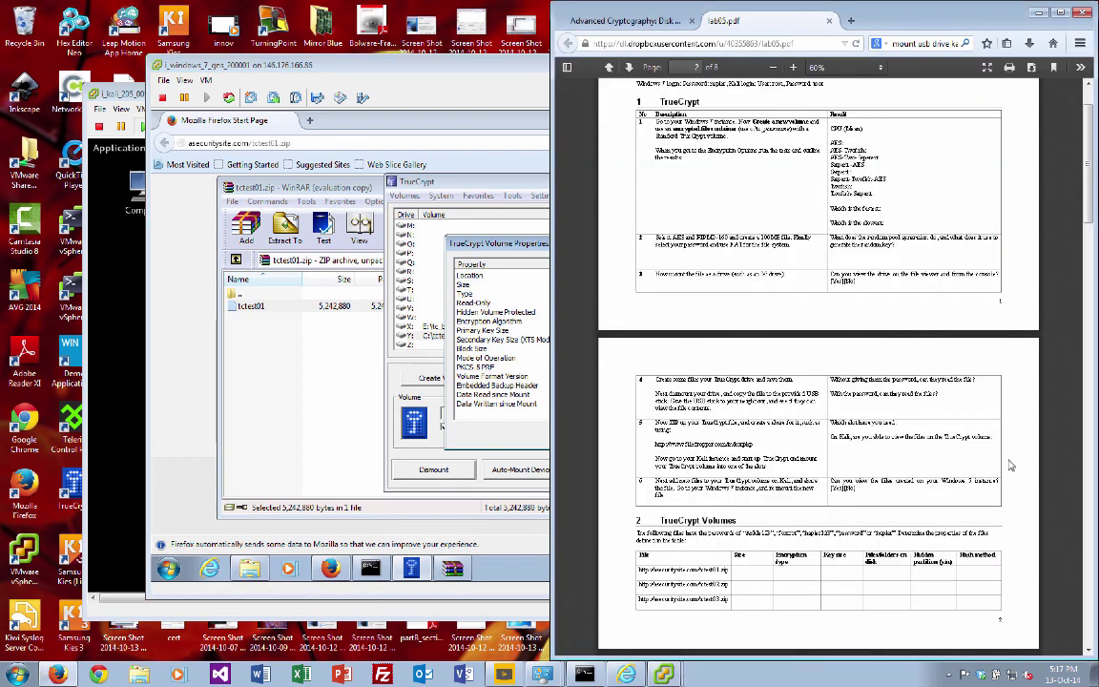
pyautogui.scroll(-5, 943, 471)
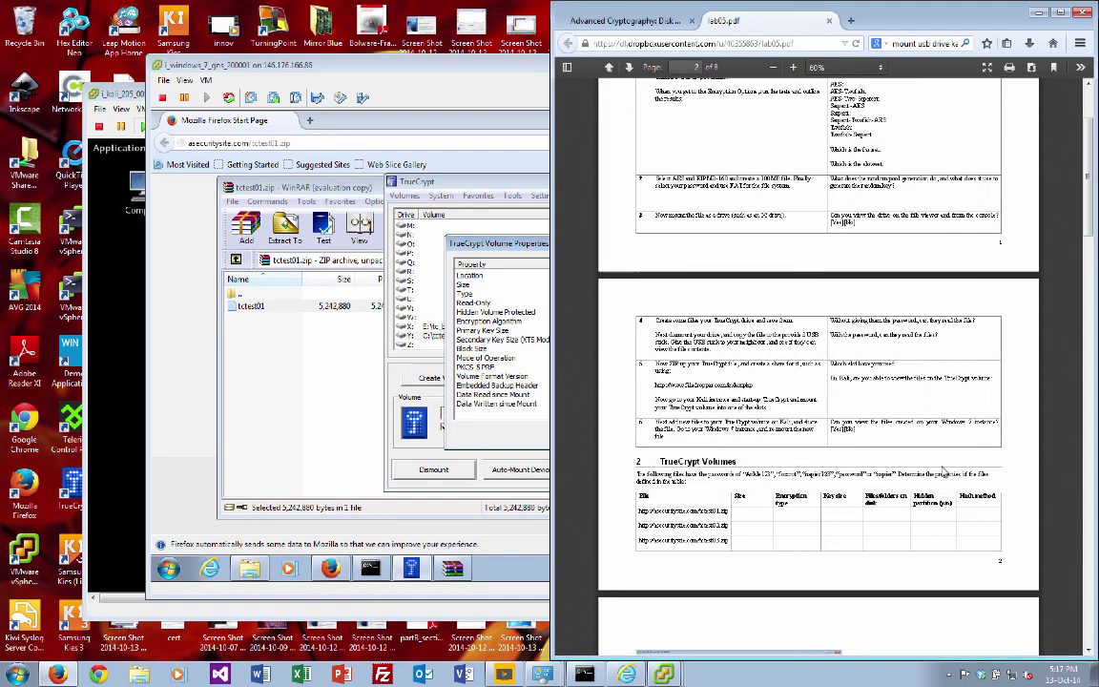